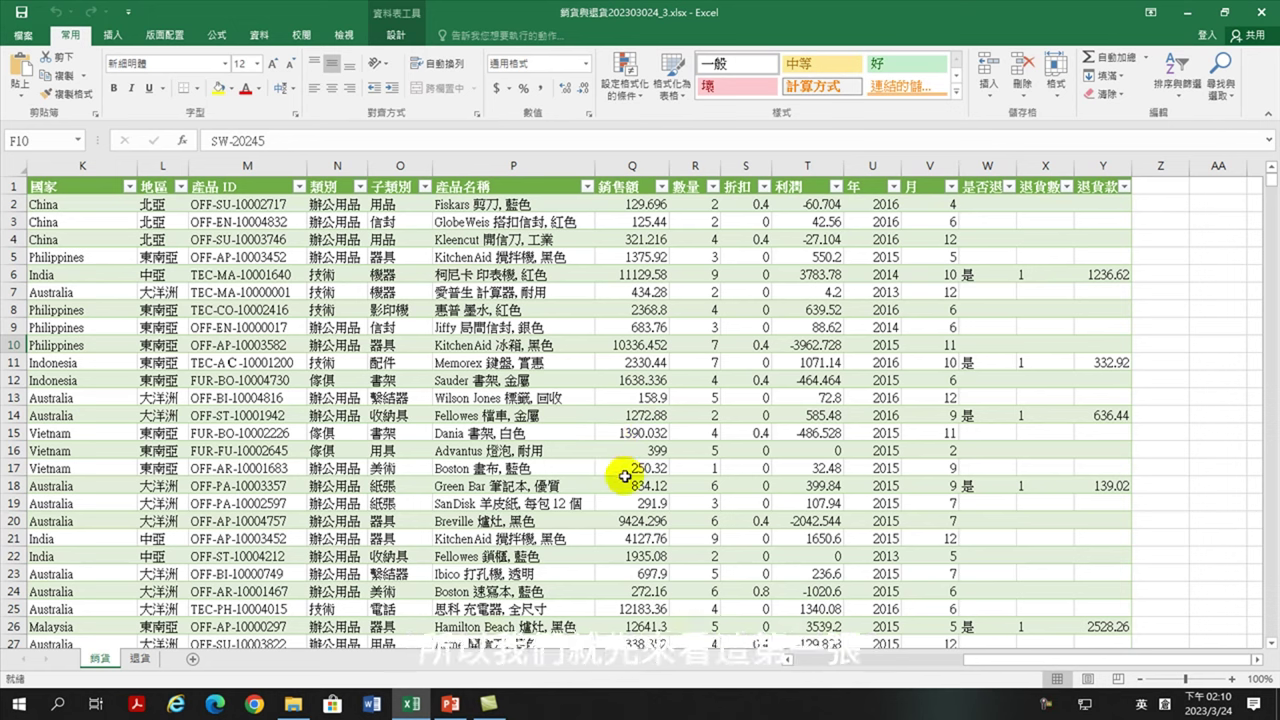
Insert a pivot table from the sales table on a new worksheet, 工作表1.
{"action": "left_click", "coordinate": [633, 448]}
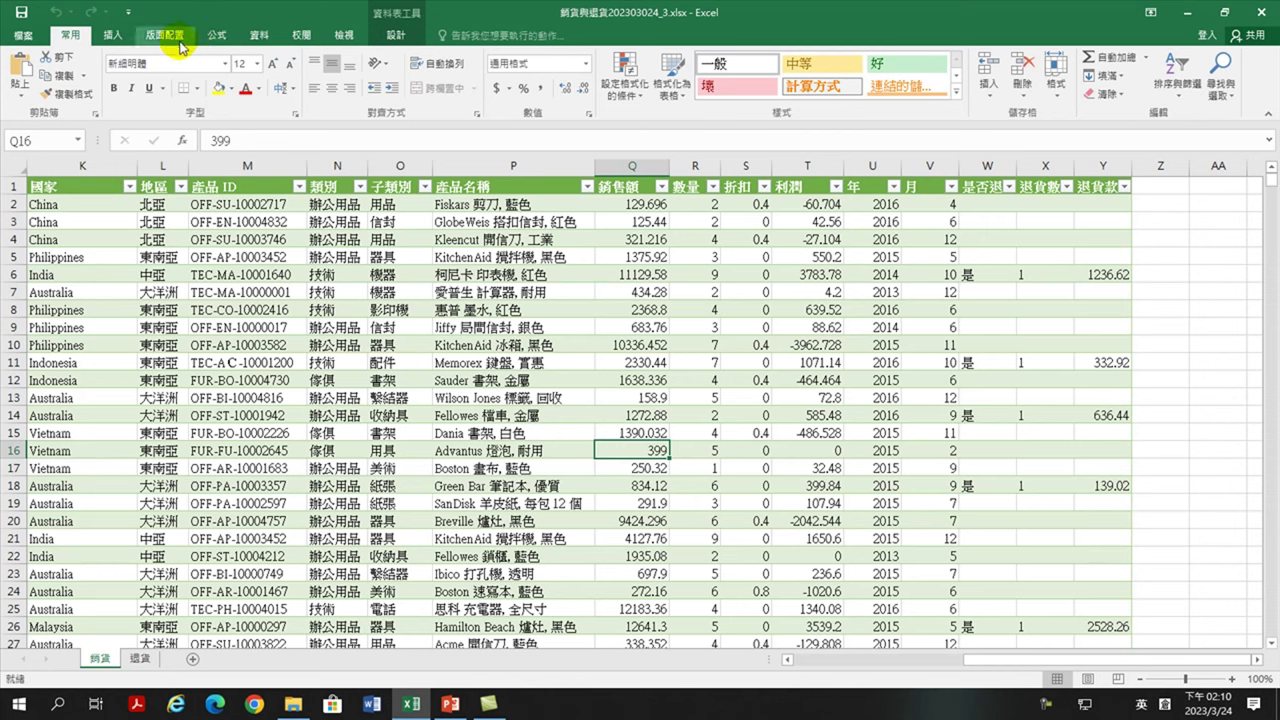
{"action": "left_click", "coordinate": [118, 38]}
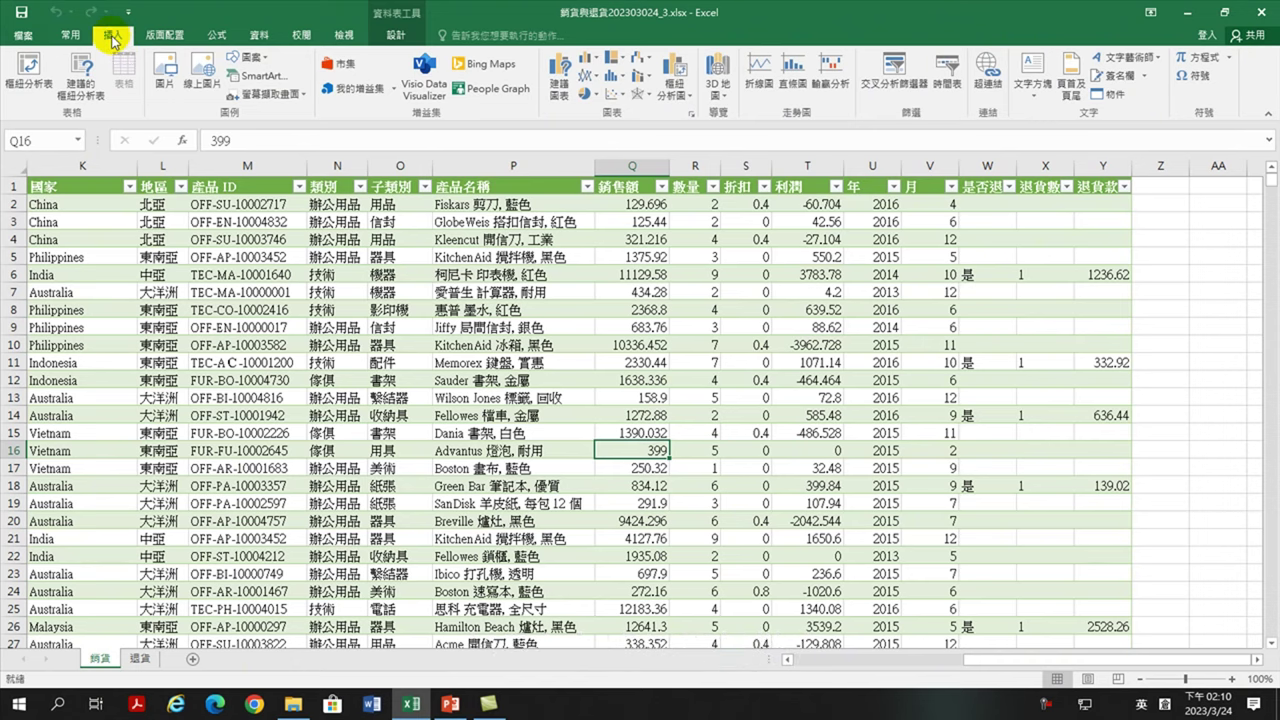
{"action": "left_click", "coordinate": [29, 72]}
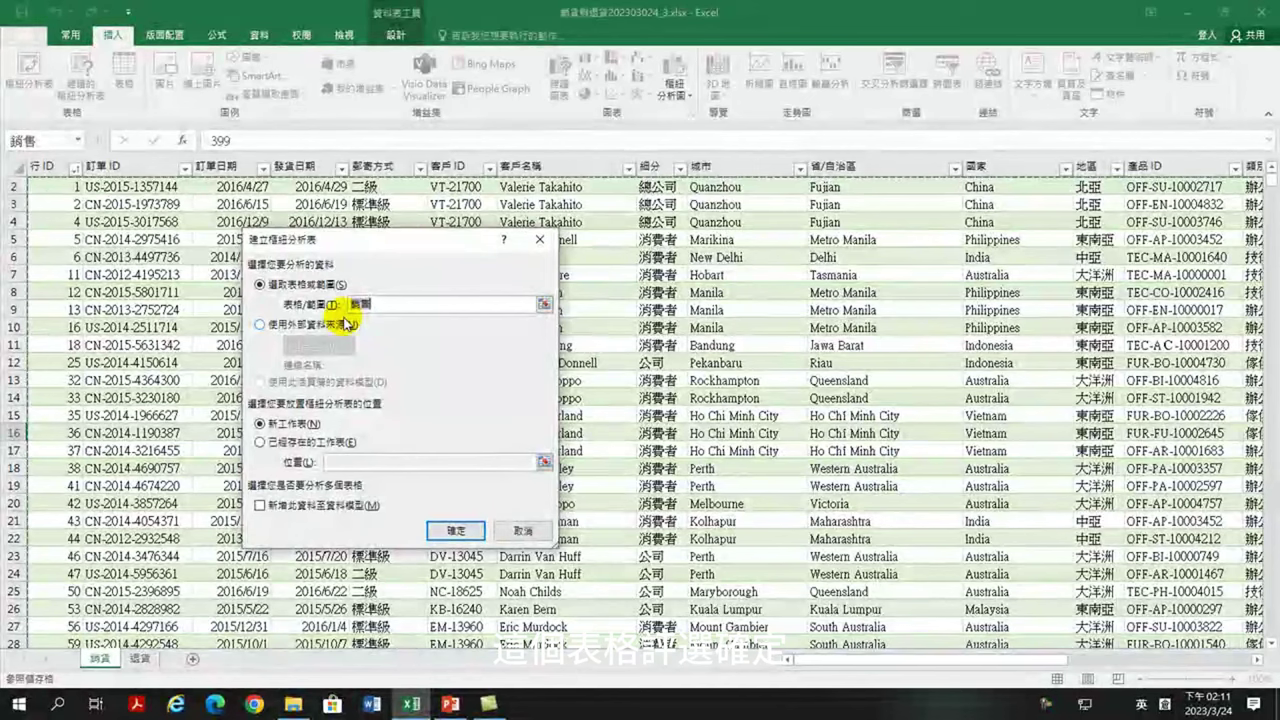
{"action": "left_click", "coordinate": [454, 538]}
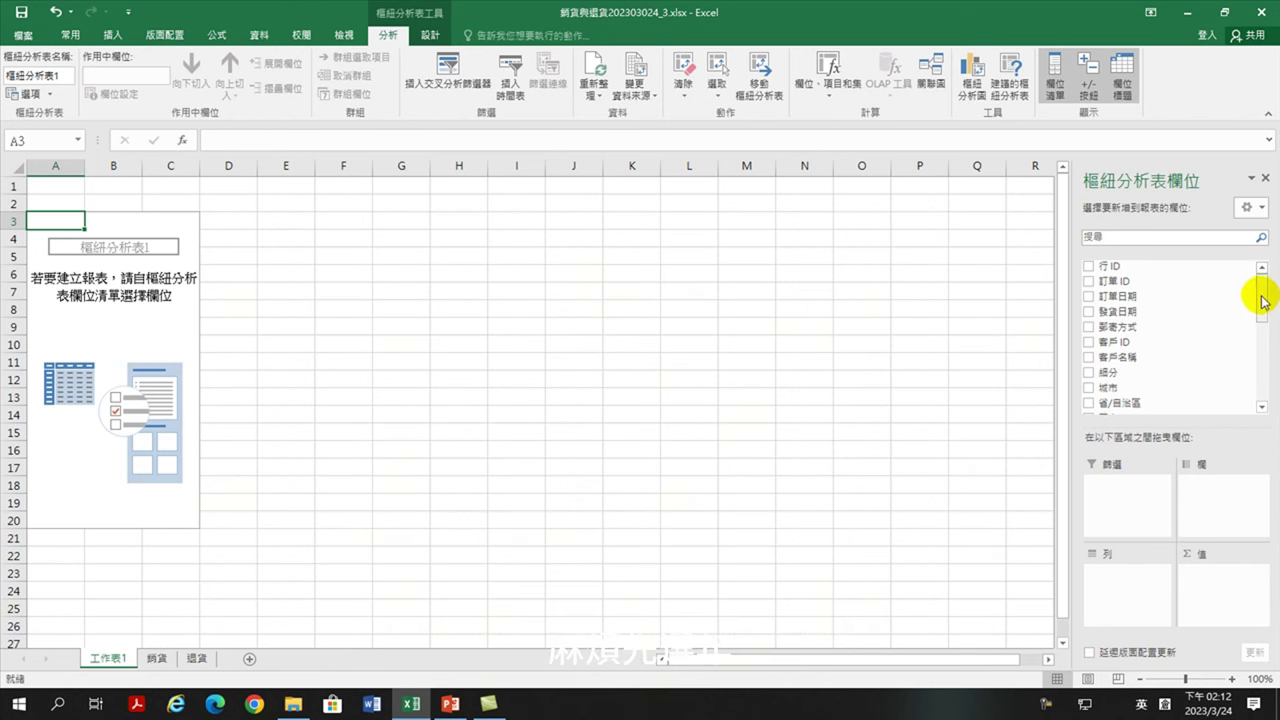
Put 年 in Rows and 銷售額 in Values, listing years 2013–2020 with counts of 銷售額.
{"action": "left_click_drag", "start_coordinate": [1260, 288], "coordinate": [1268, 412]}
{"action": "left_click", "coordinate": [1090, 323]}
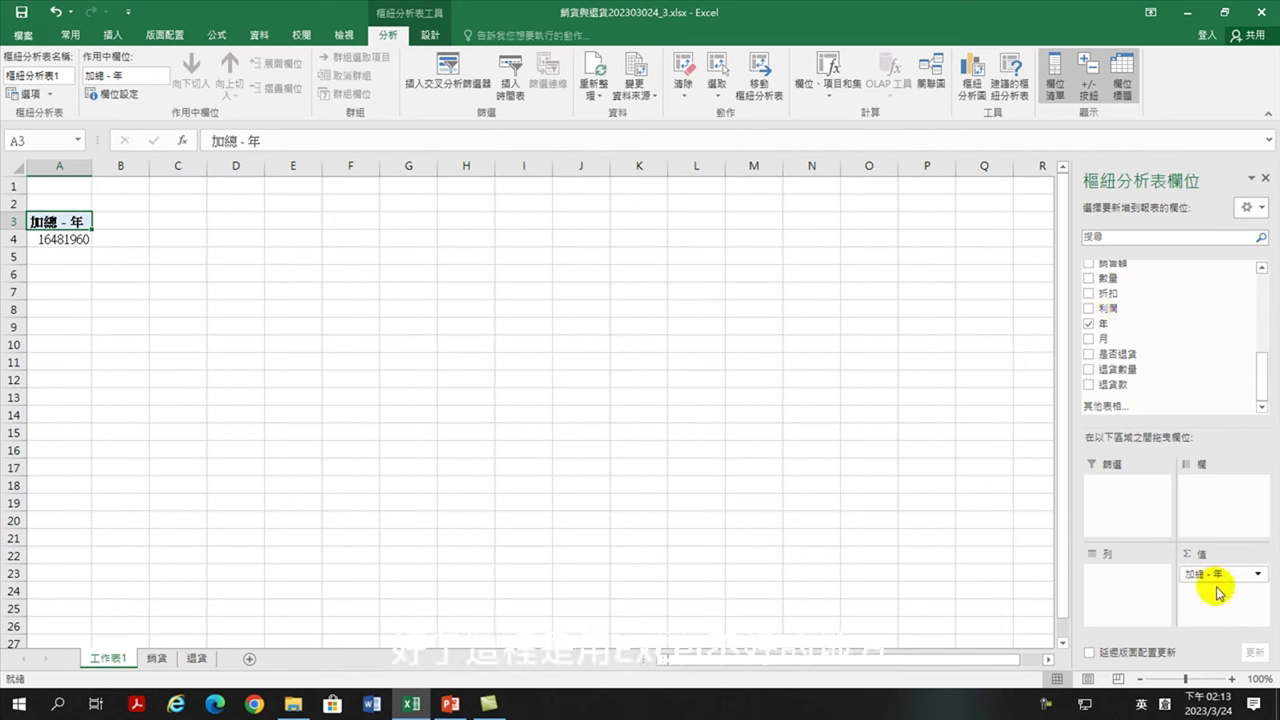
{"action": "left_click_drag", "start_coordinate": [1220, 578], "coordinate": [1125, 578]}
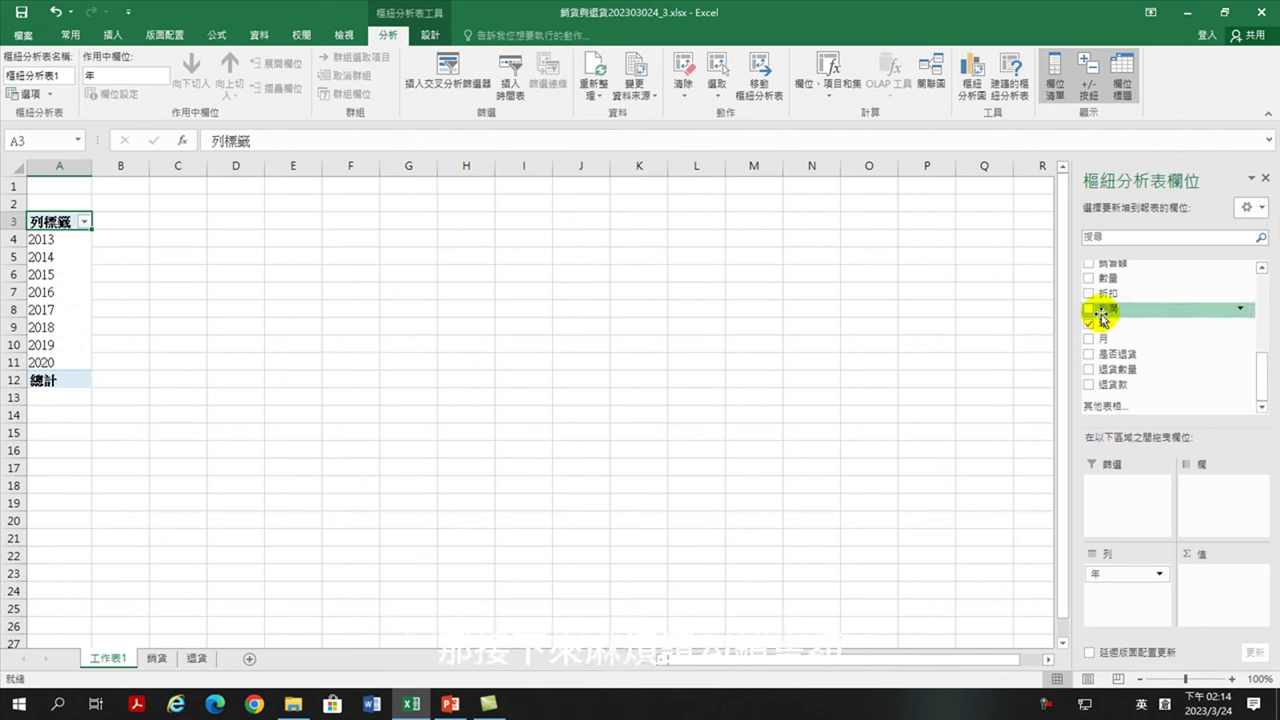
{"action": "scroll", "coordinate": [1115, 320], "scroll_direction": "up", "scroll_amount": 2}
{"action": "left_click", "coordinate": [1120, 278]}
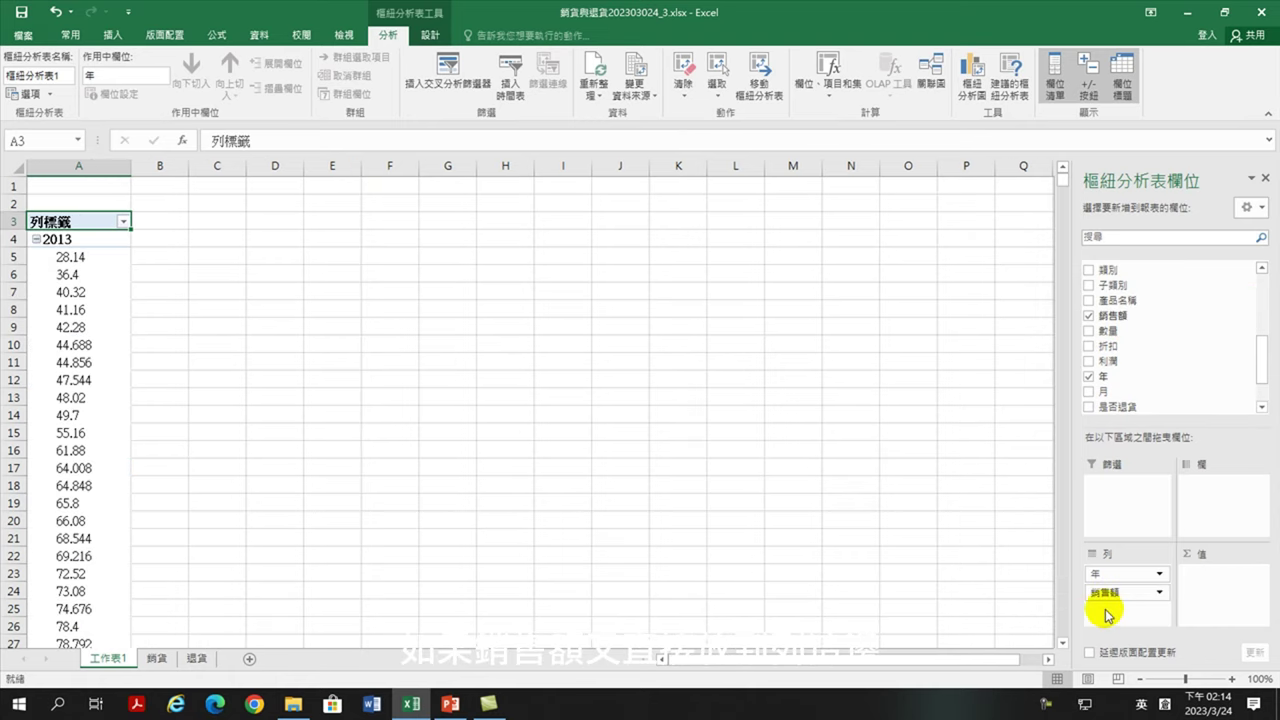
{"action": "left_click_drag", "start_coordinate": [1115, 600], "coordinate": [1229, 590]}
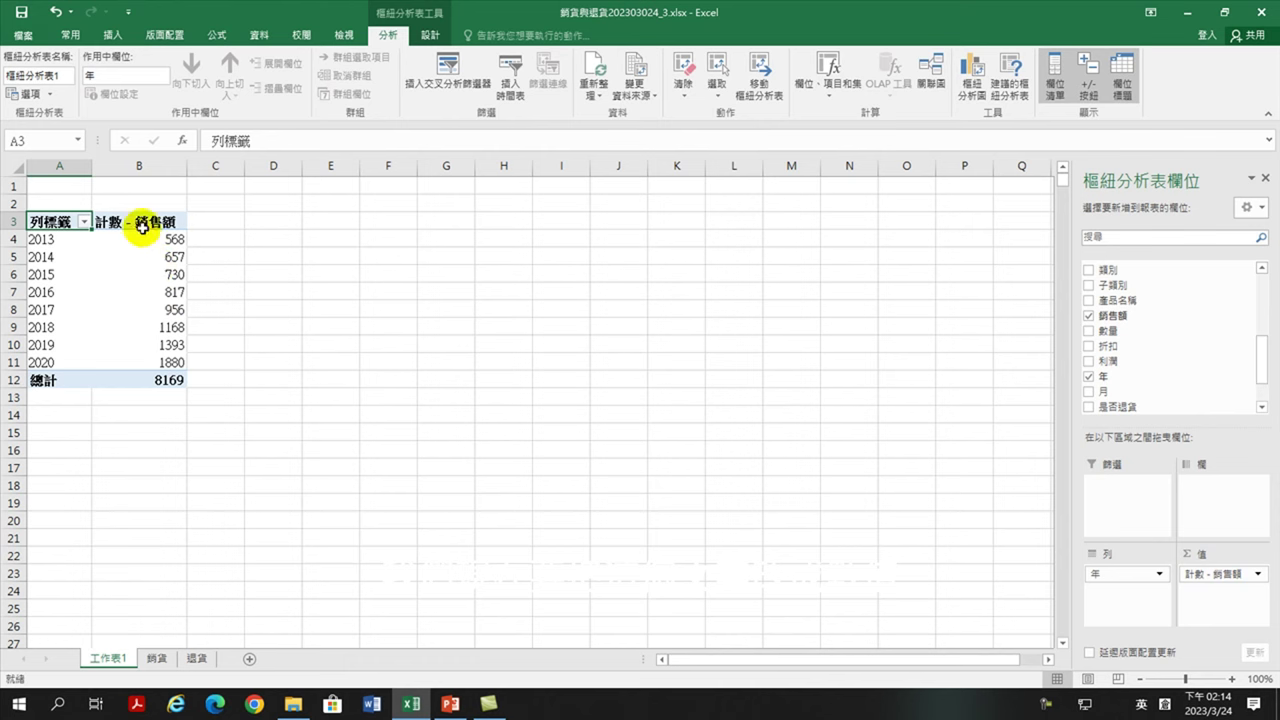
{"action": "mouse_move", "coordinate": [148, 291]}
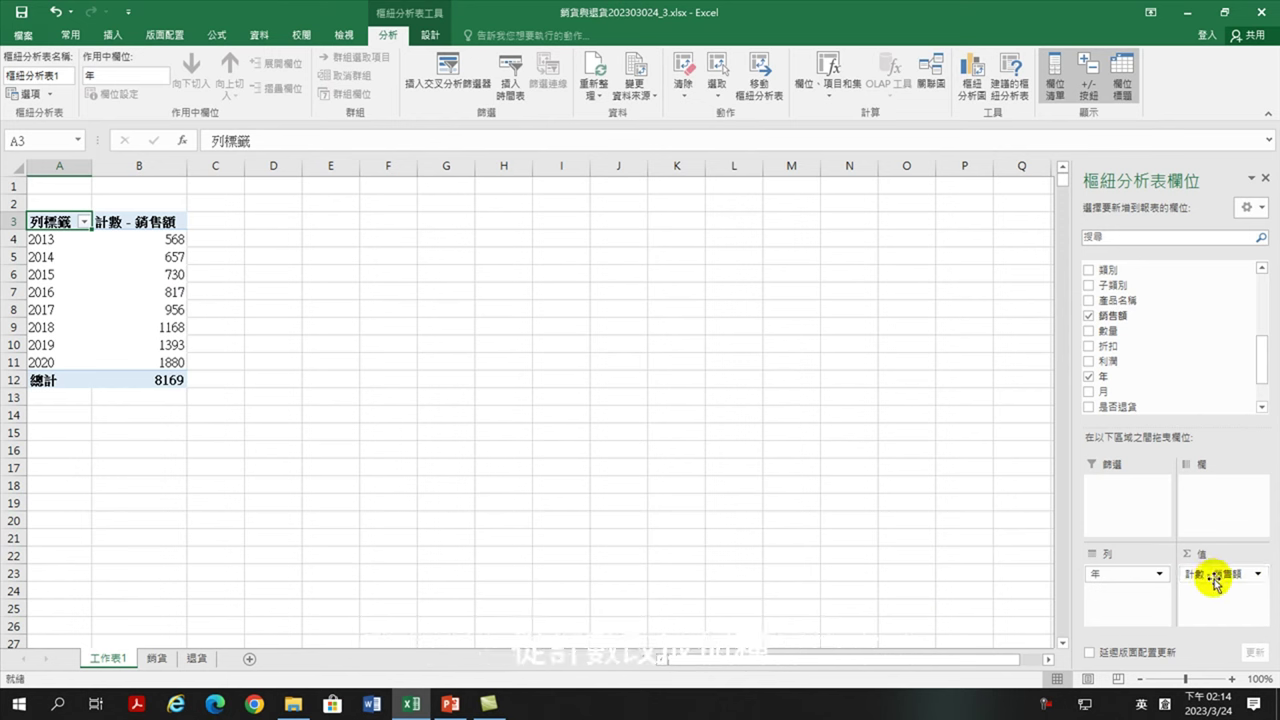
Change the 銷售額 value field summary from count to sum (加總).
{"action": "right_click", "coordinate": [143, 280]}
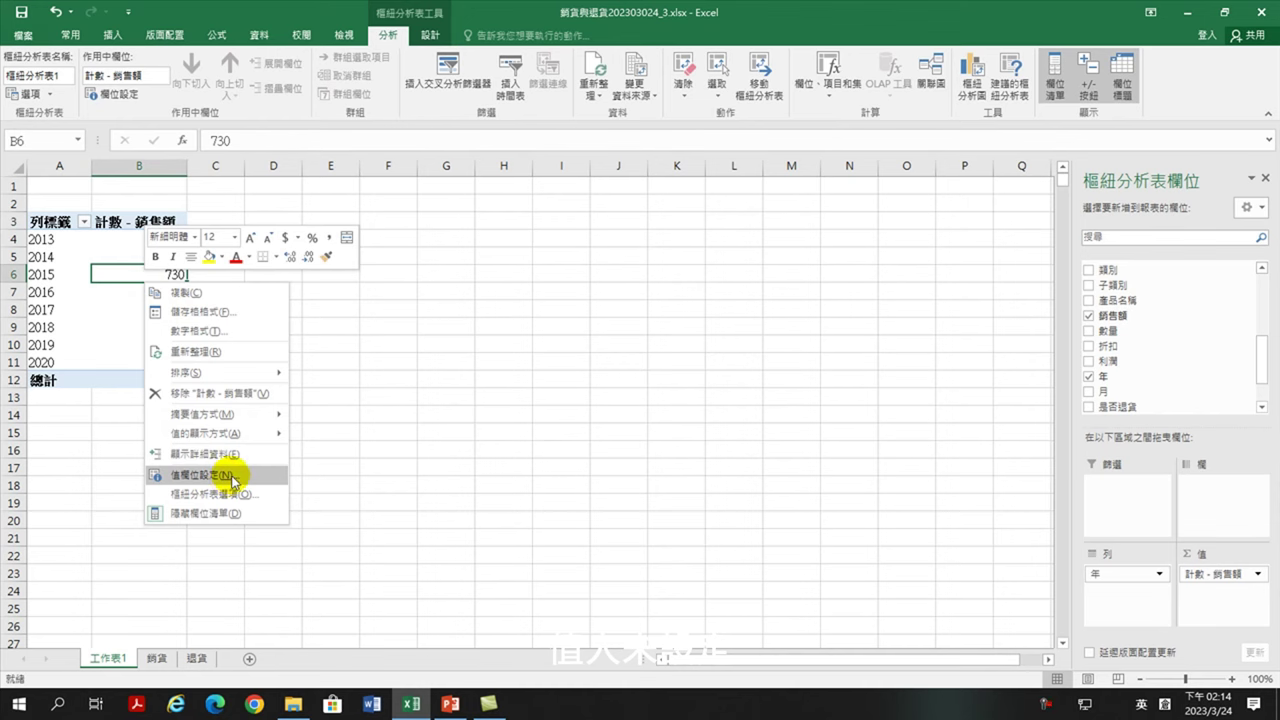
{"action": "left_click", "coordinate": [120, 308]}
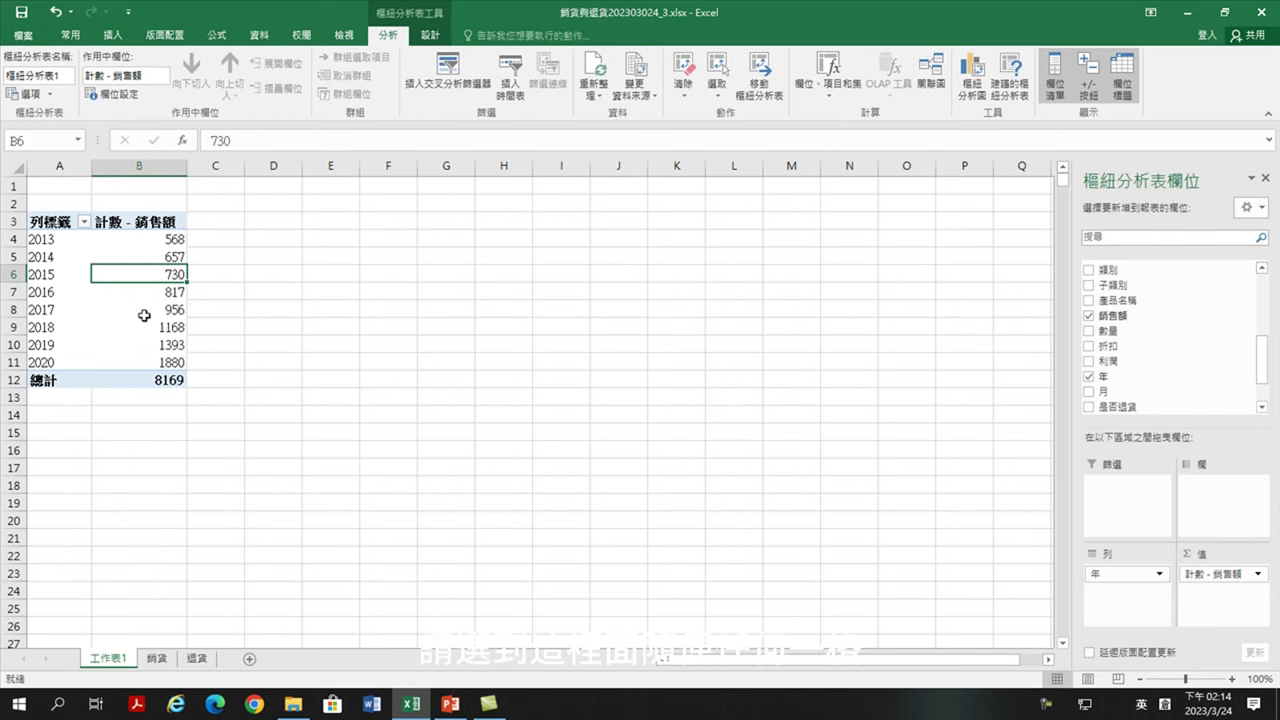
{"action": "left_click", "coordinate": [143, 322]}
{"action": "right_click", "coordinate": [141, 309]}
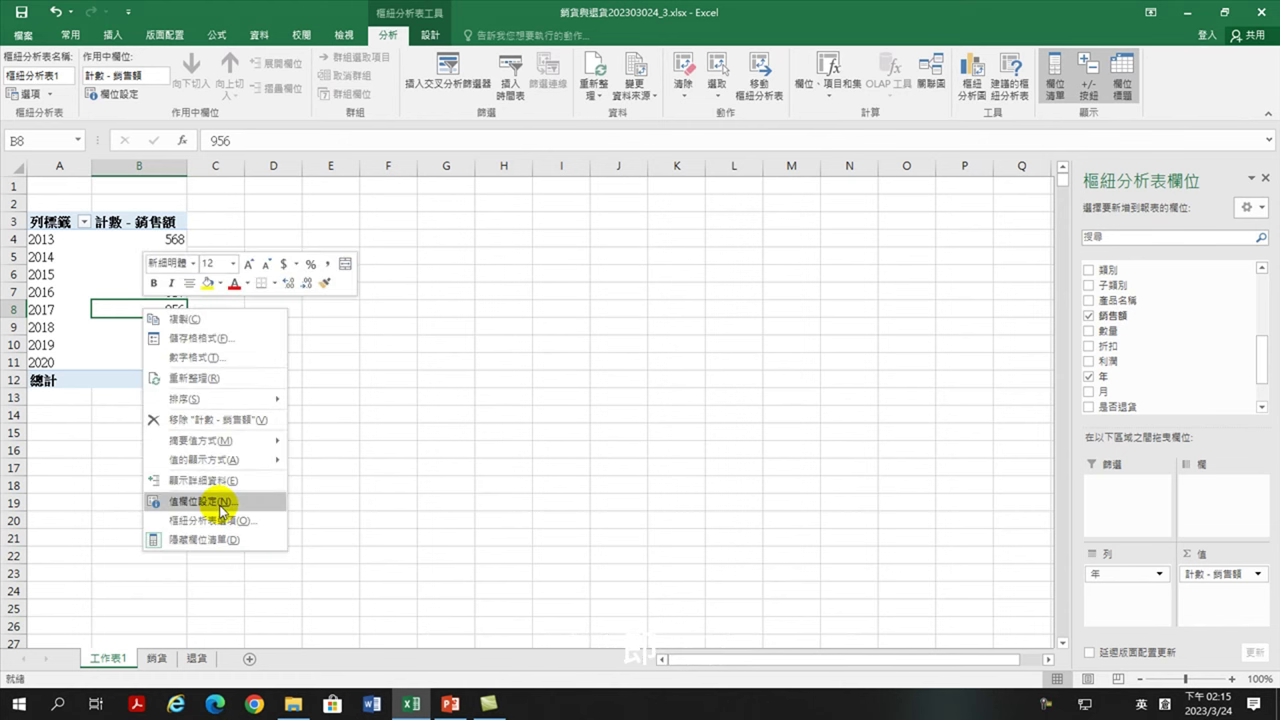
{"action": "left_click", "coordinate": [213, 501]}
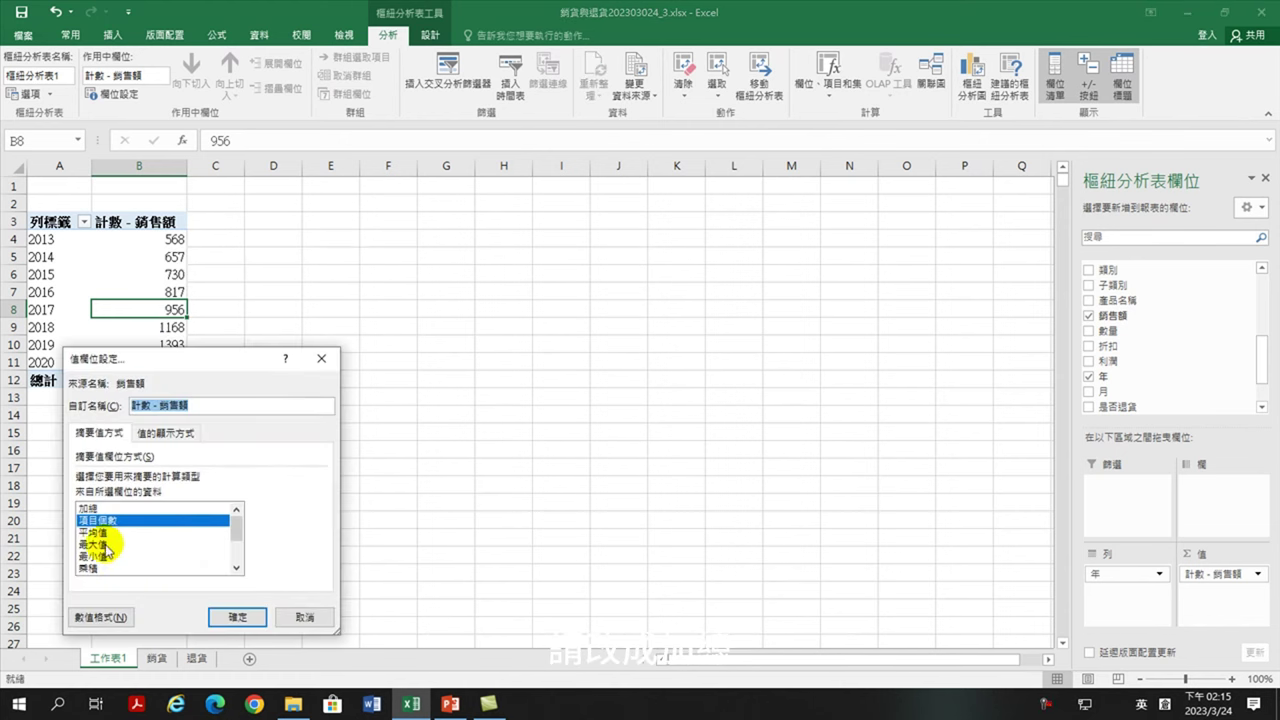
{"action": "left_click", "coordinate": [88, 510]}
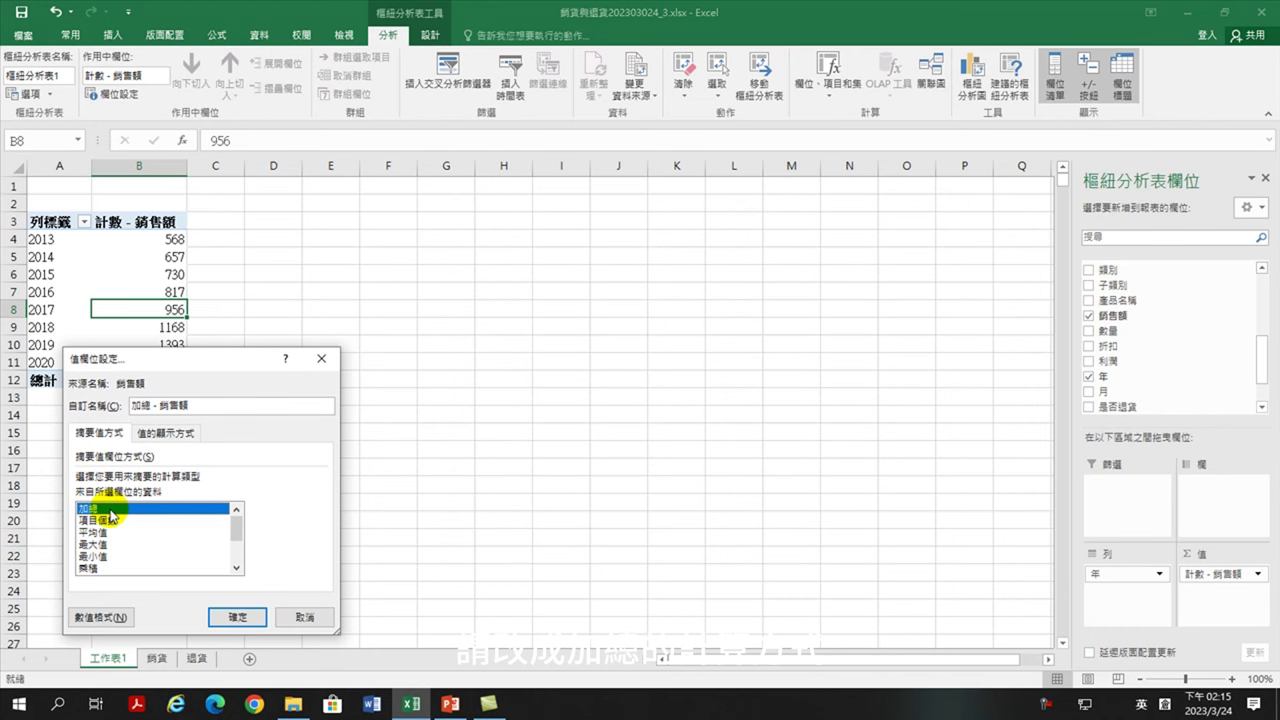
{"action": "left_click", "coordinate": [240, 619]}
Recheck the value field settings, then select the column of yearly sales totals.
{"action": "right_click", "coordinate": [140, 246]}
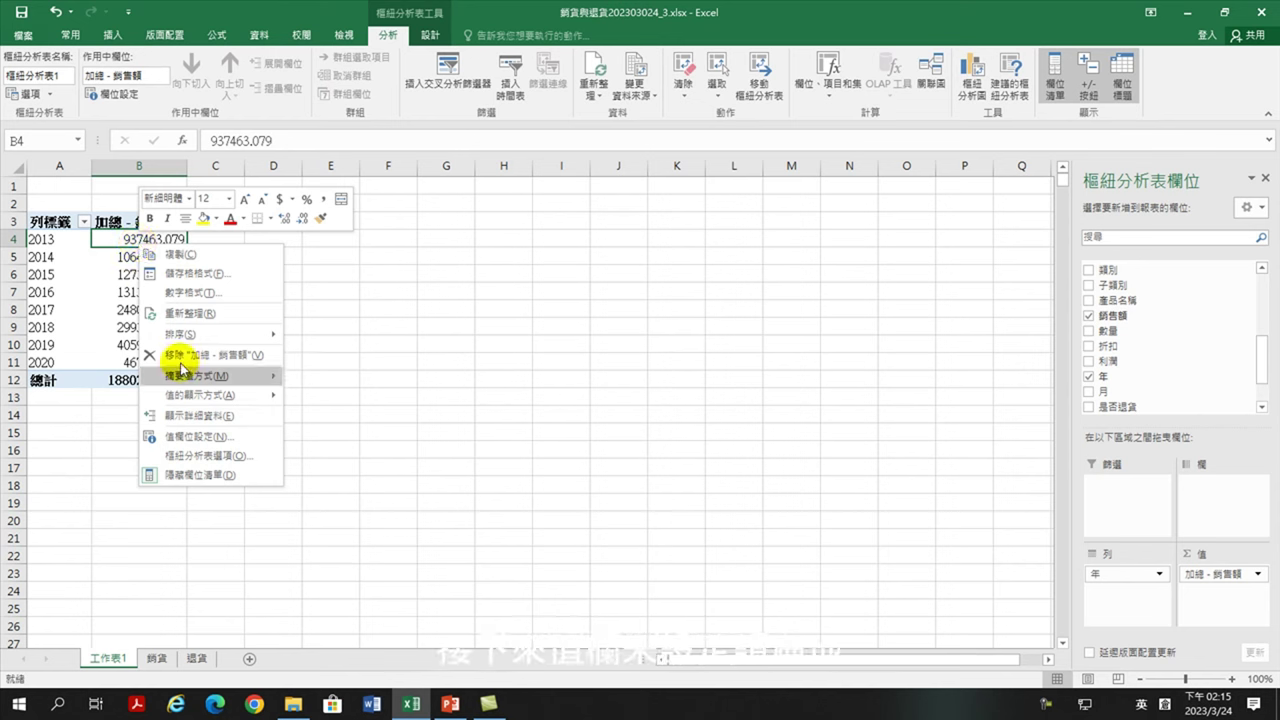
{"action": "left_click", "coordinate": [218, 446]}
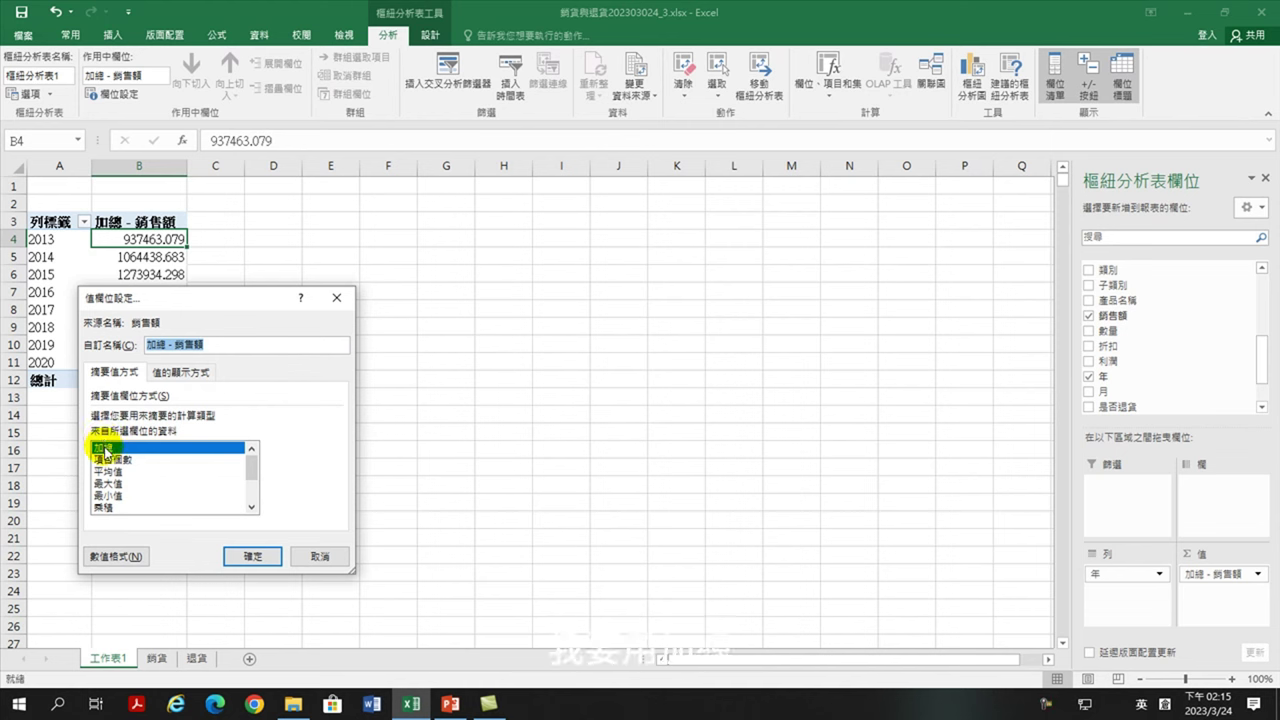
{"action": "left_click", "coordinate": [255, 557]}
{"action": "left_click_drag", "start_coordinate": [140, 243], "coordinate": [157, 383]}
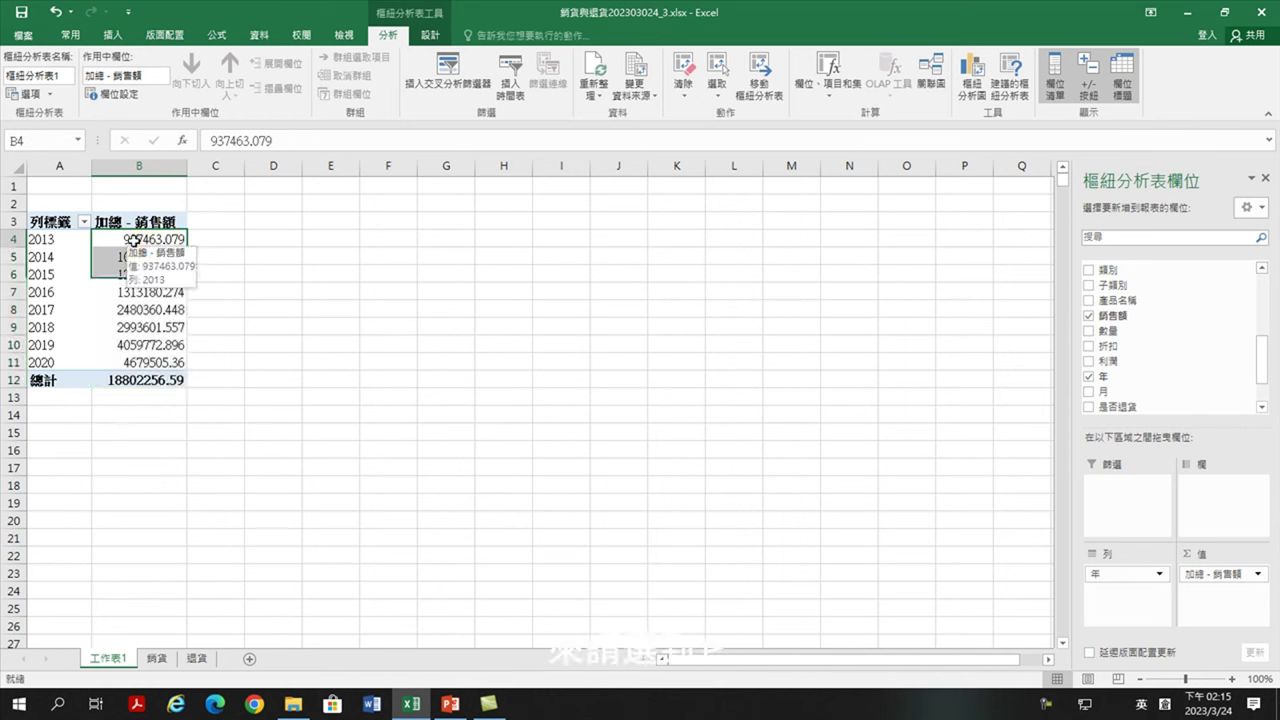
Apply Comma Style to the yearly sales totals, showing thousands separators without decimals.
{"action": "left_click", "coordinate": [74, 38]}
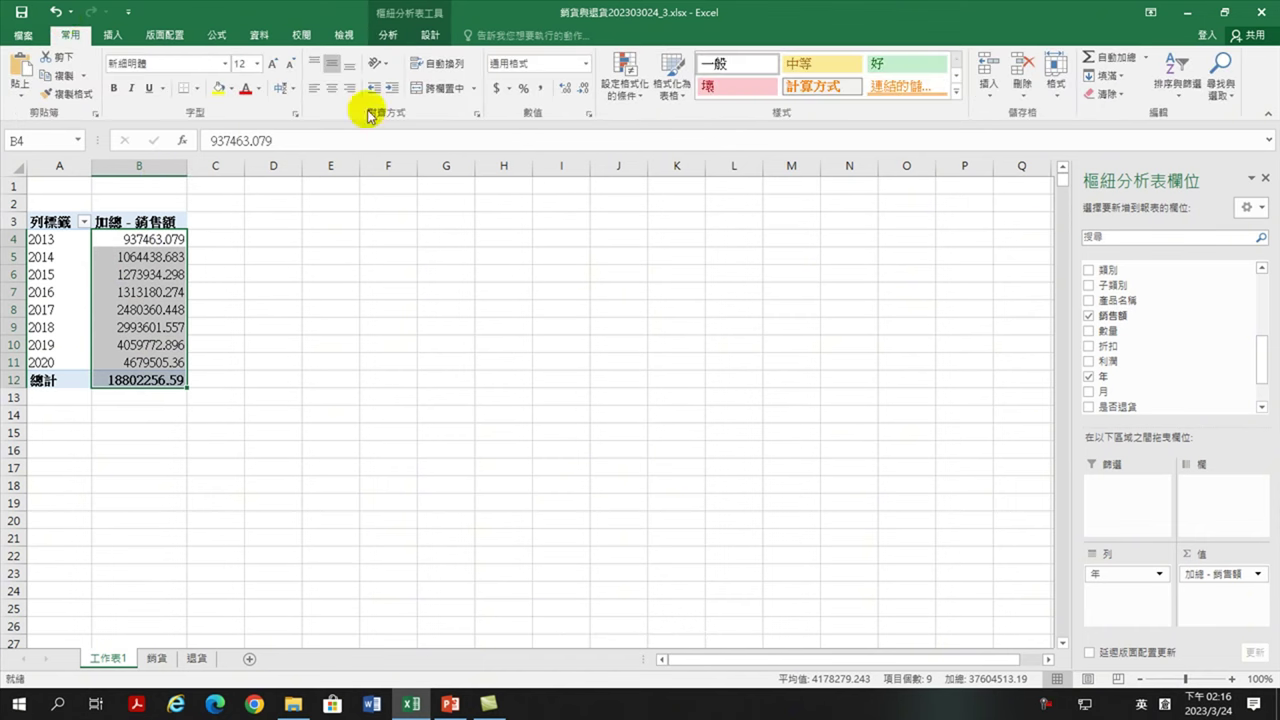
{"action": "left_click", "coordinate": [540, 92]}
{"action": "left_click", "coordinate": [123, 299]}
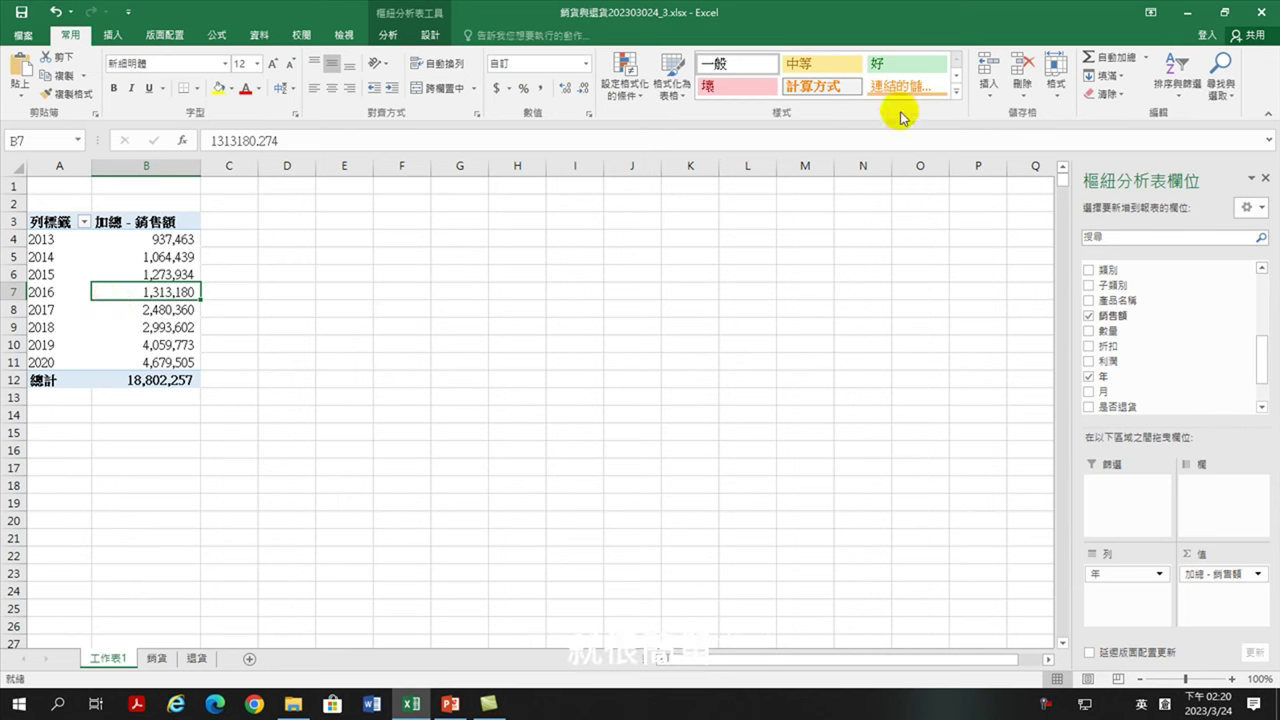
{"action": "left_click", "coordinate": [404, 34]}
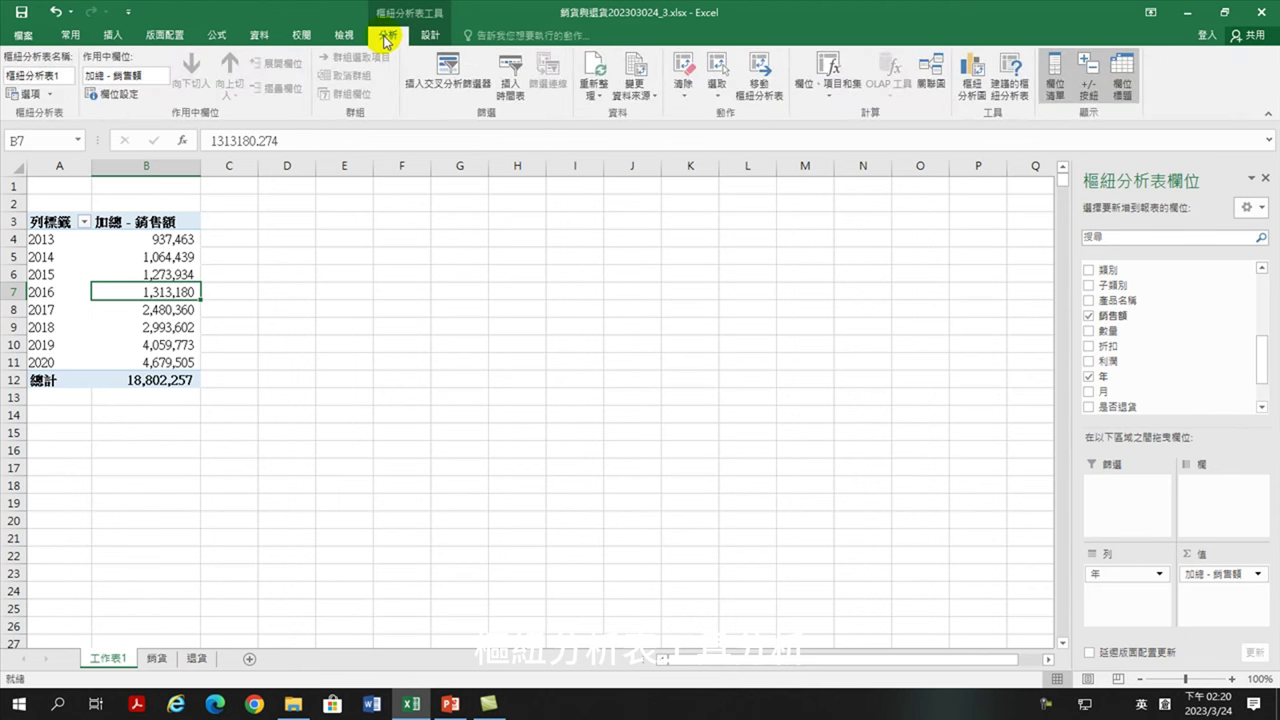
{"action": "left_click", "coordinate": [141, 342]}
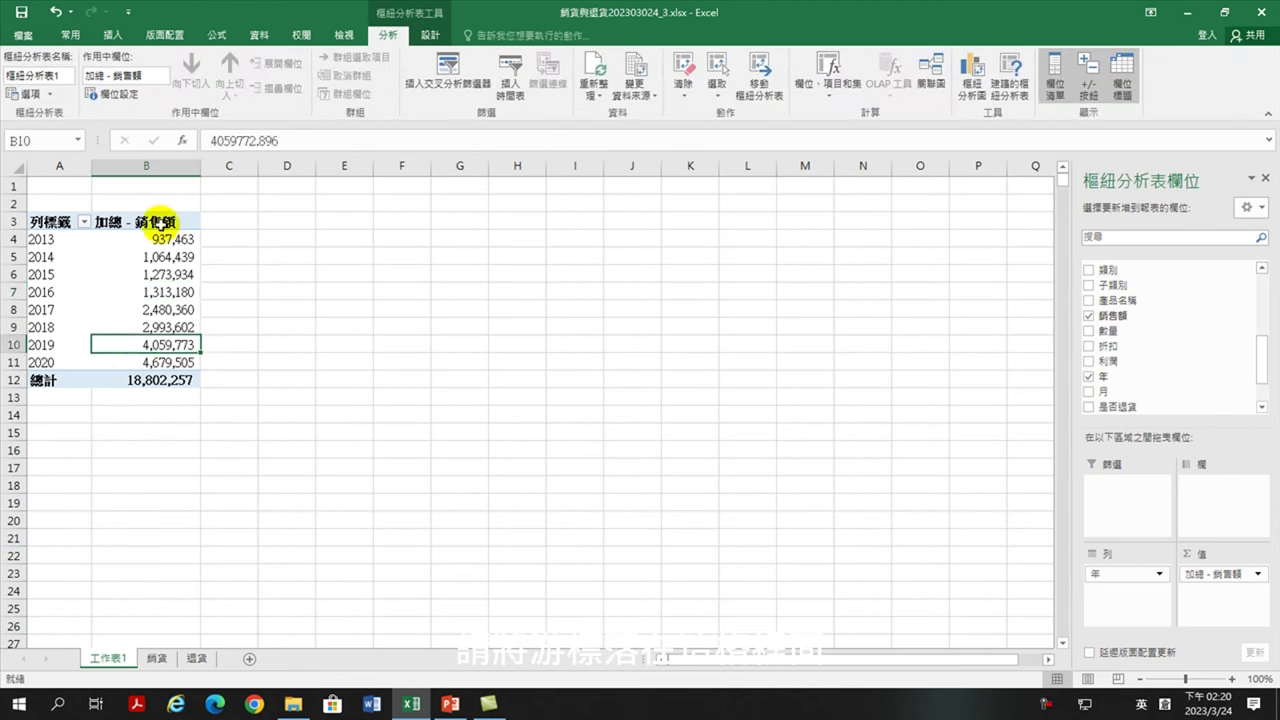
{"action": "left_click", "coordinate": [154, 280]}
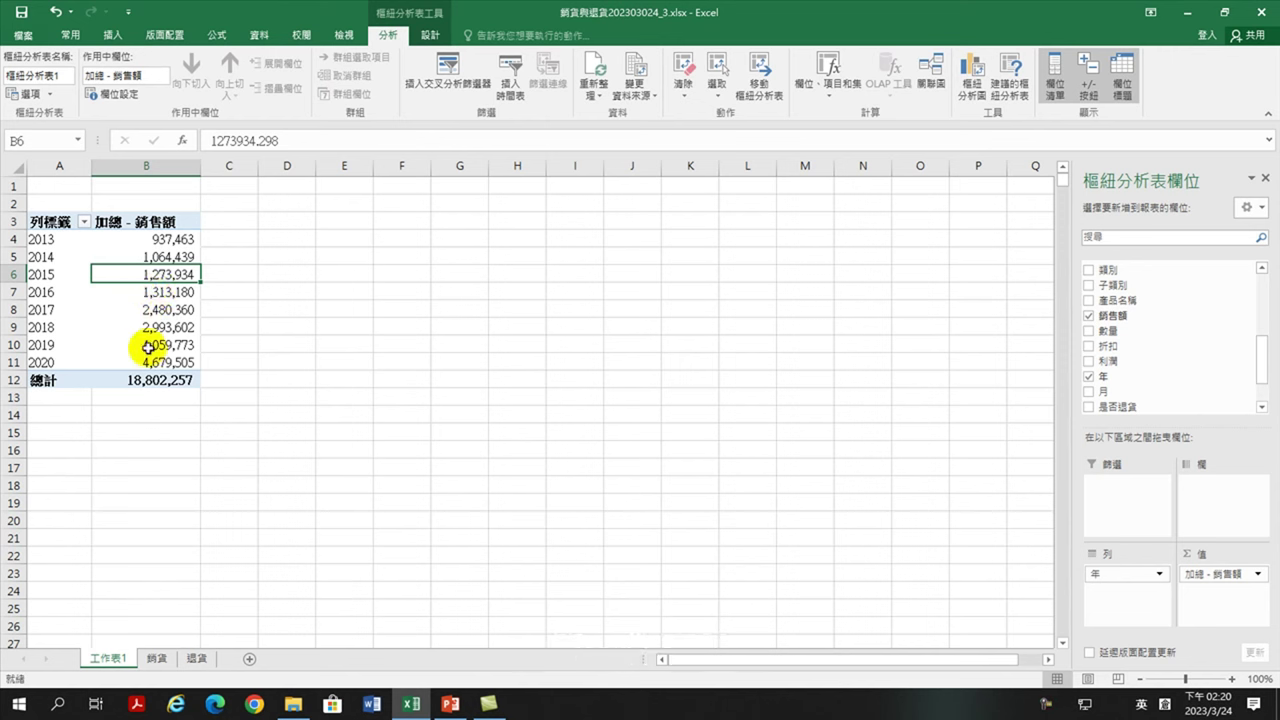
{"action": "left_click", "coordinate": [145, 308]}
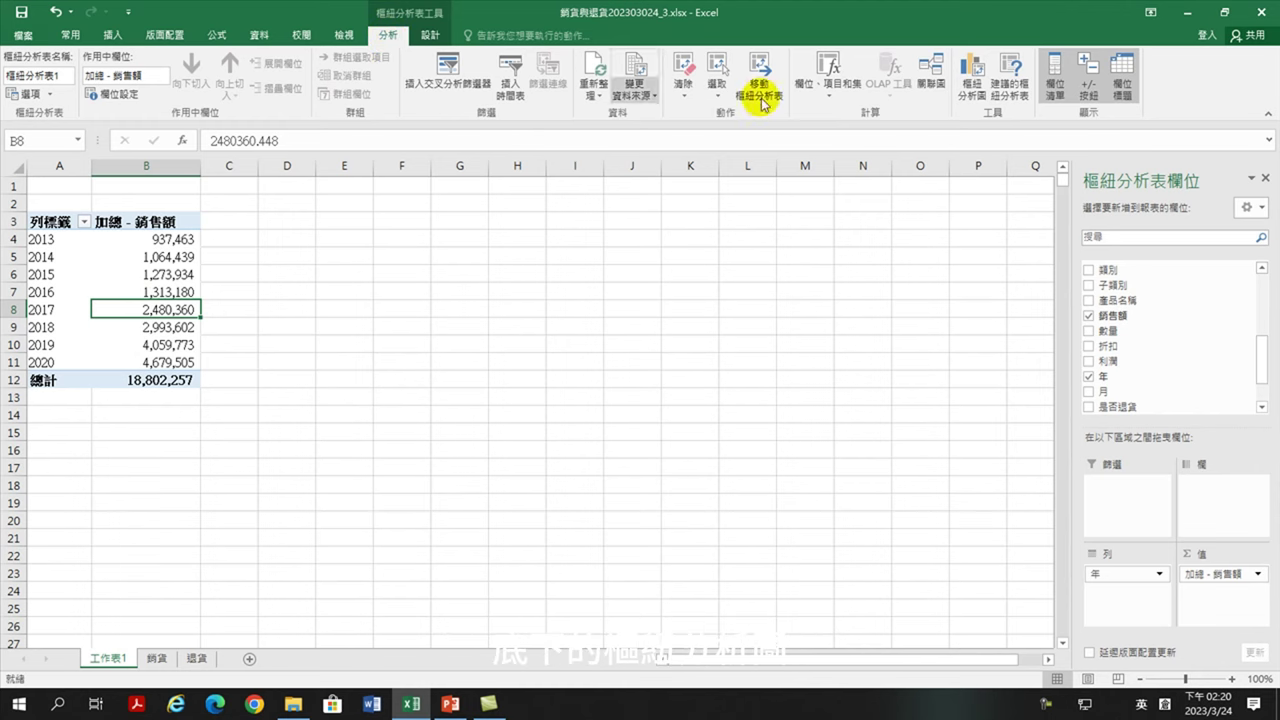
Insert a clustered column pivot chart of the yearly totals and enlarge it toward the upper left.
{"action": "left_click", "coordinate": [975, 70]}
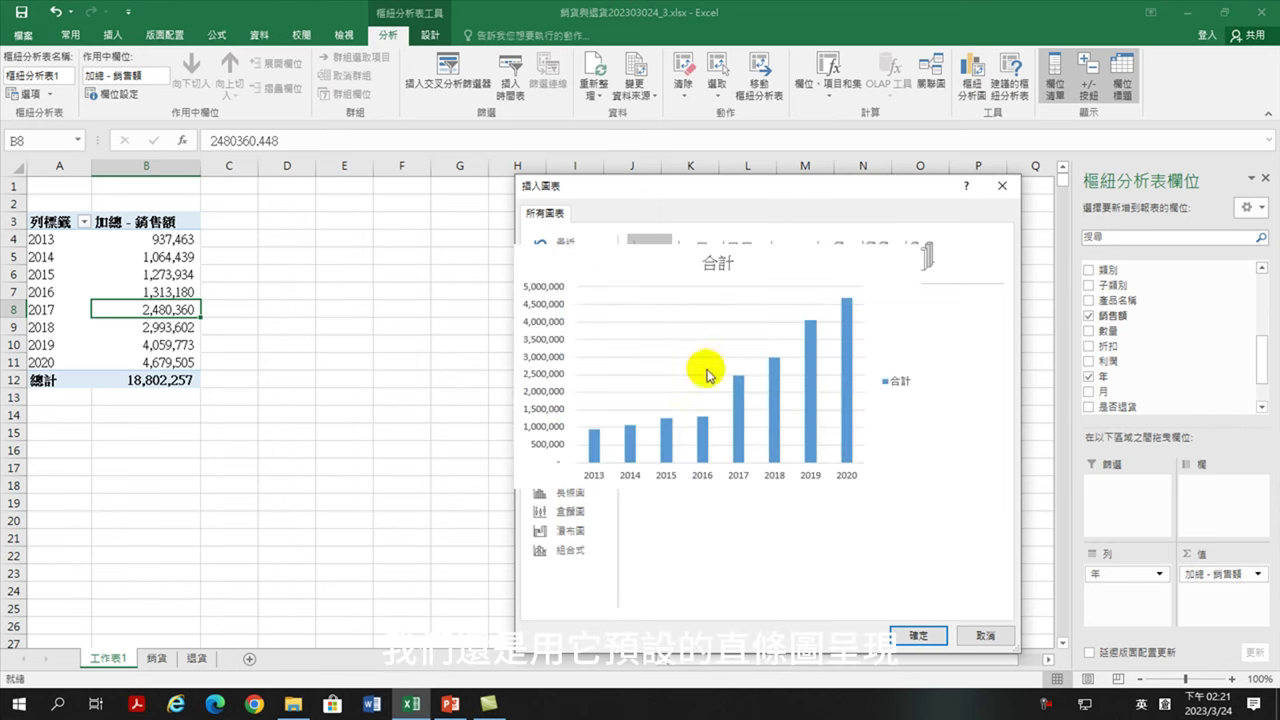
{"action": "left_click", "coordinate": [922, 637]}
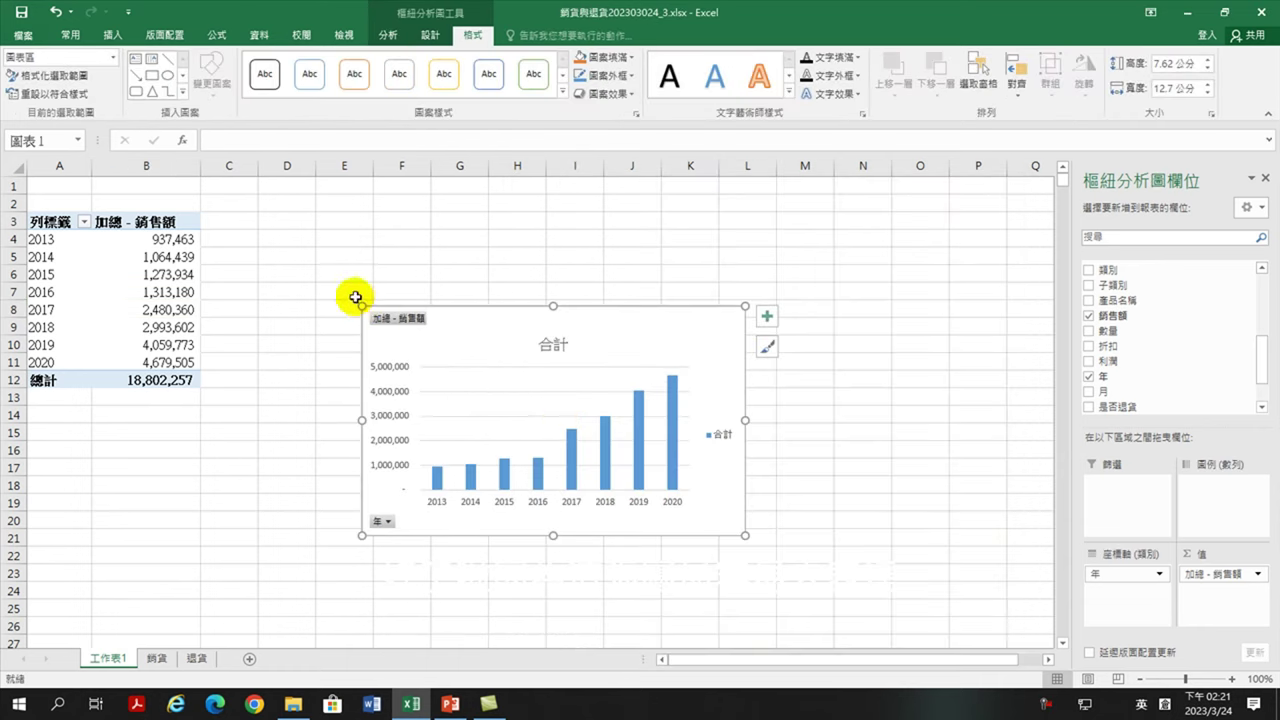
{"action": "left_click_drag", "start_coordinate": [361, 305], "coordinate": [262, 216]}
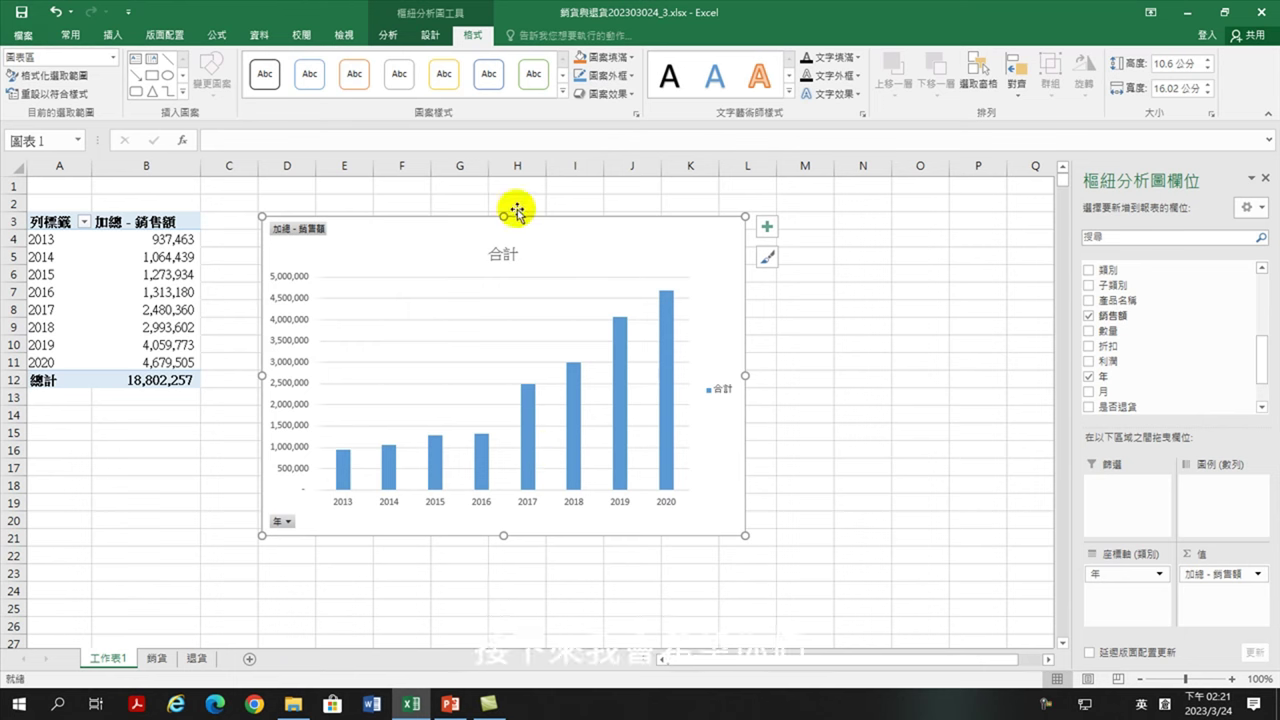
{"action": "left_click", "coordinate": [432, 38]}
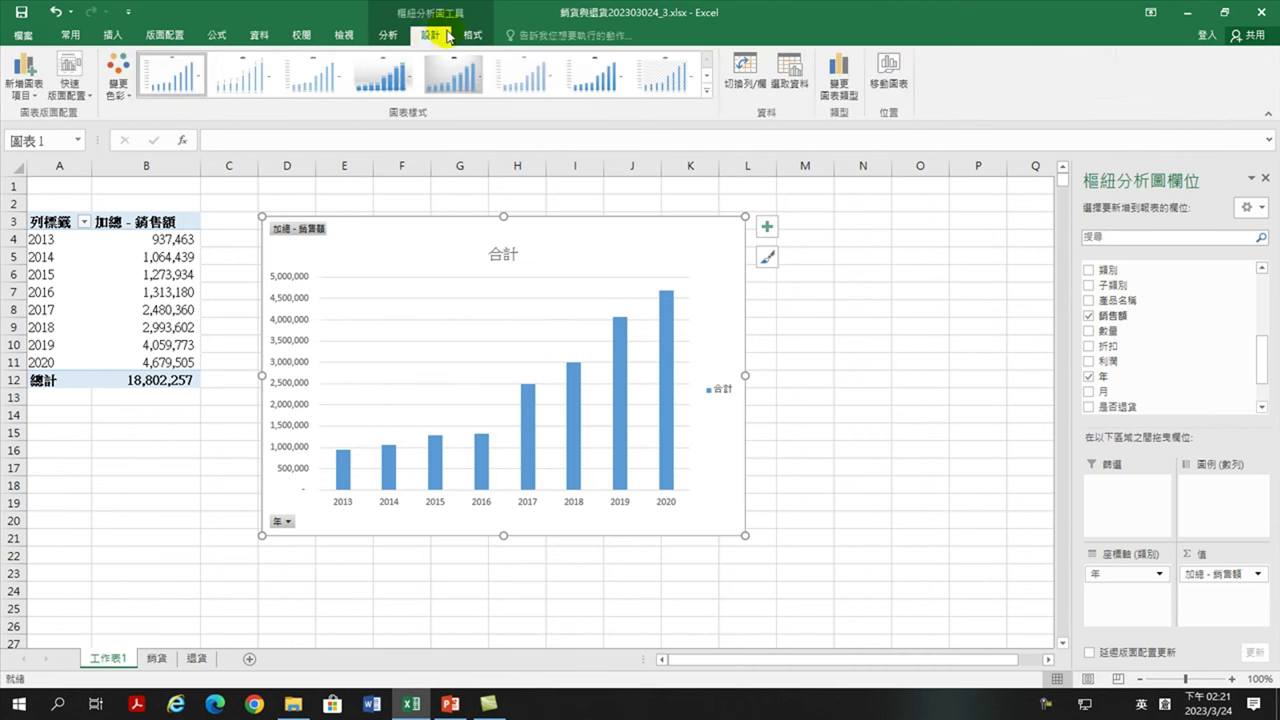
Apply the fifth chart style, giving a grey gradient background and value labels on the bars.
{"action": "left_click", "coordinate": [385, 80]}
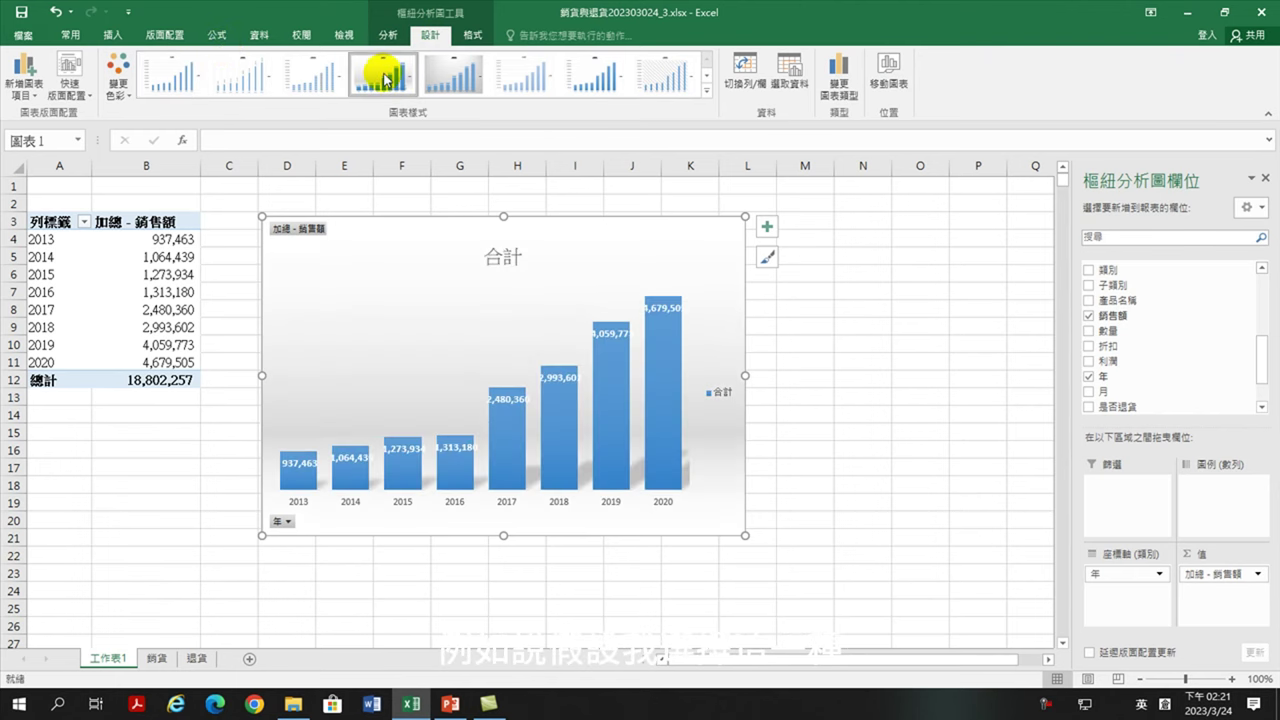
{"action": "left_click", "coordinate": [455, 80]}
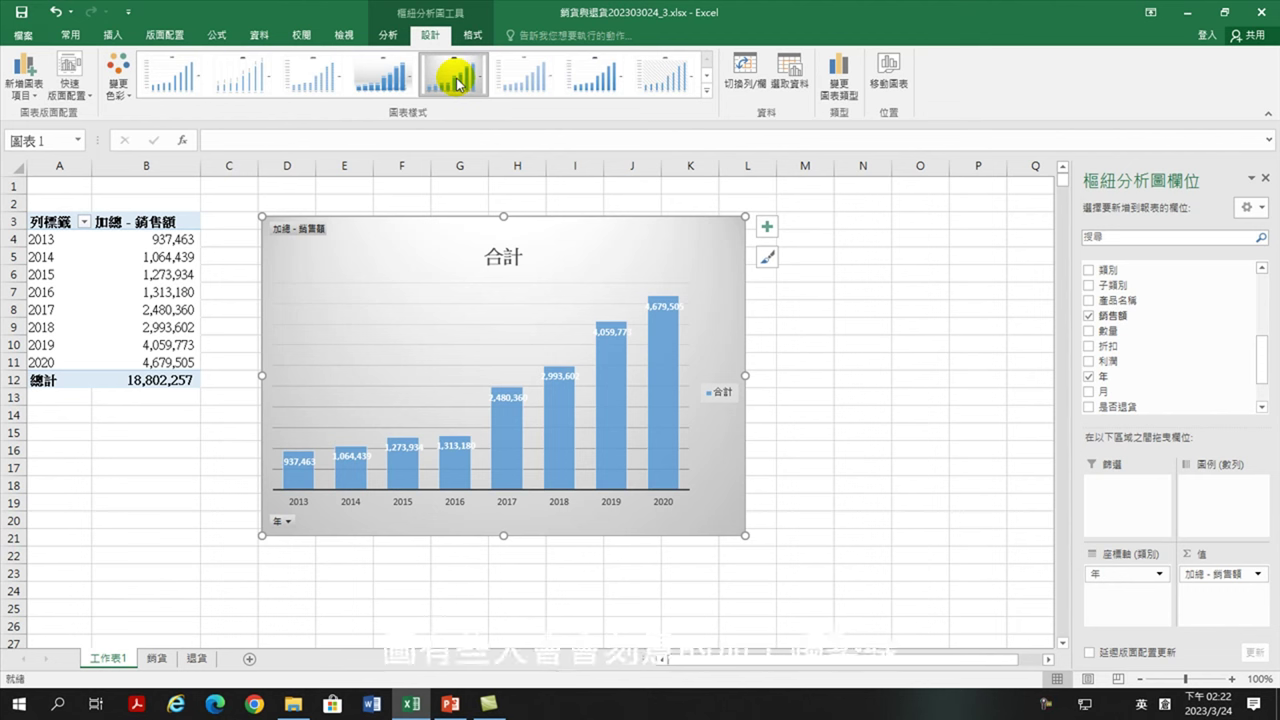
Add a linear trendline to the sales chart and begin editing the 合計 title.
{"action": "left_click", "coordinate": [767, 229]}
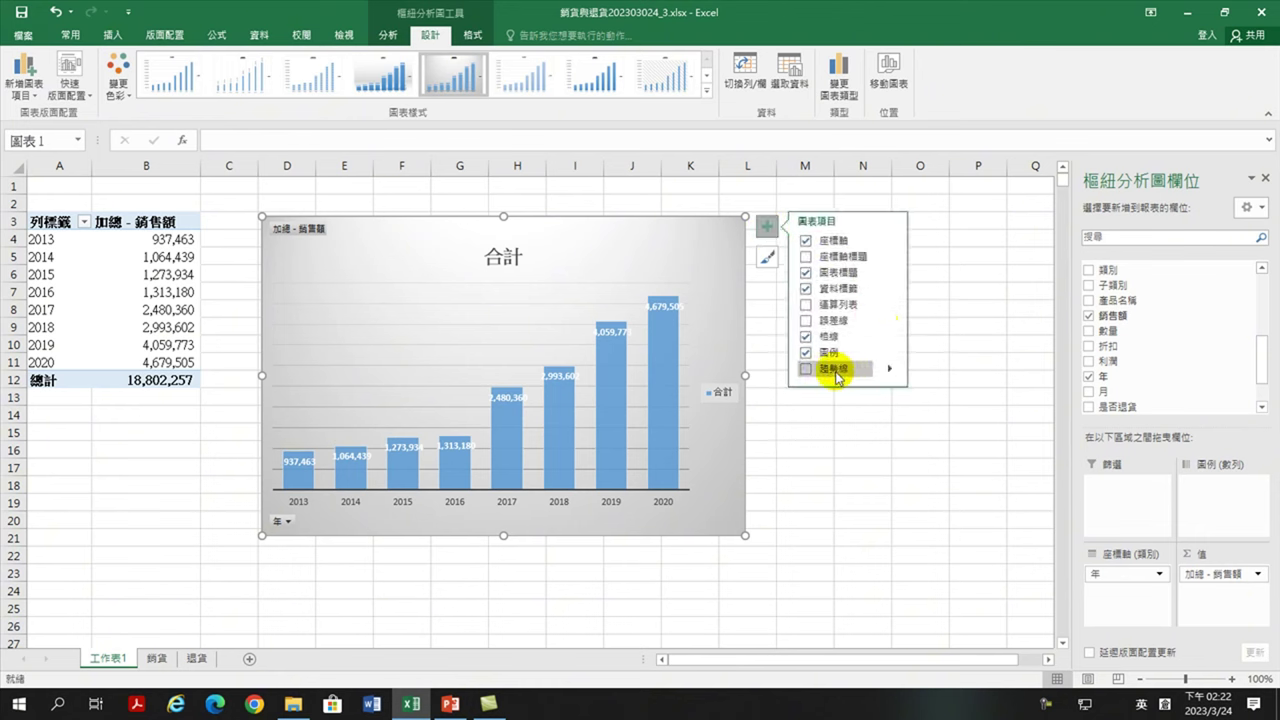
{"action": "left_click", "coordinate": [805, 370]}
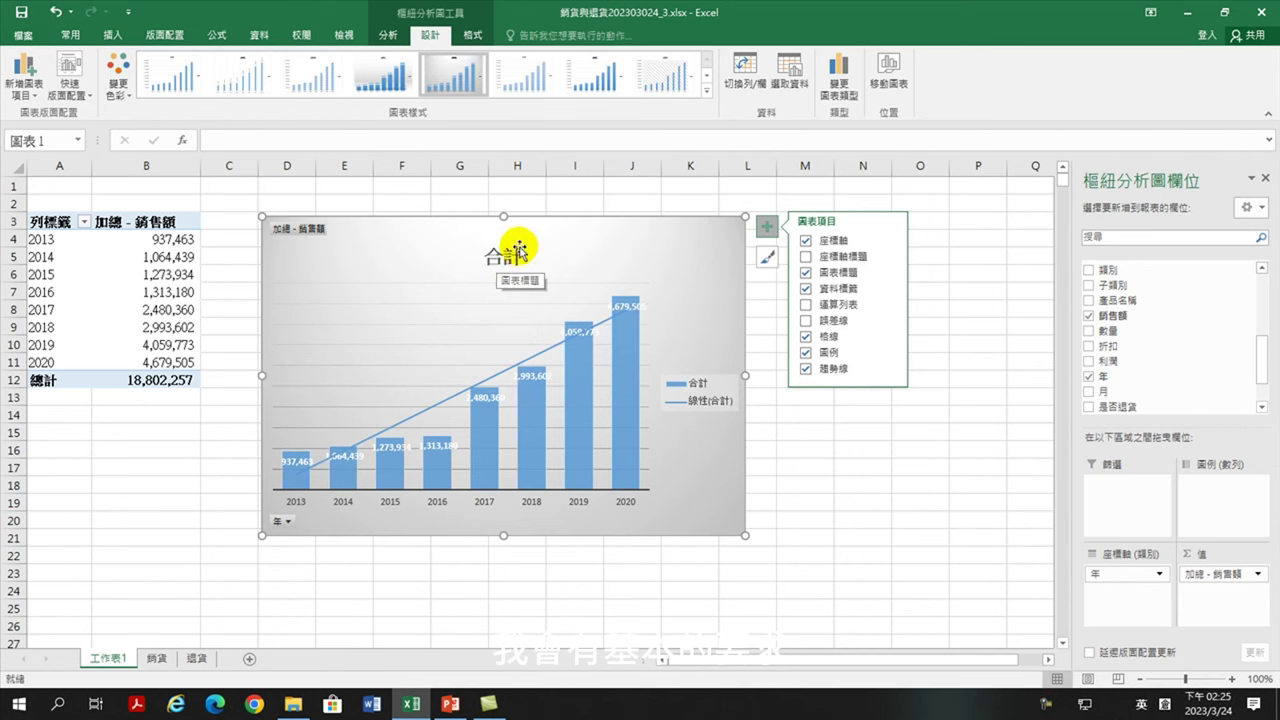
{"action": "left_click", "coordinate": [500, 257]}
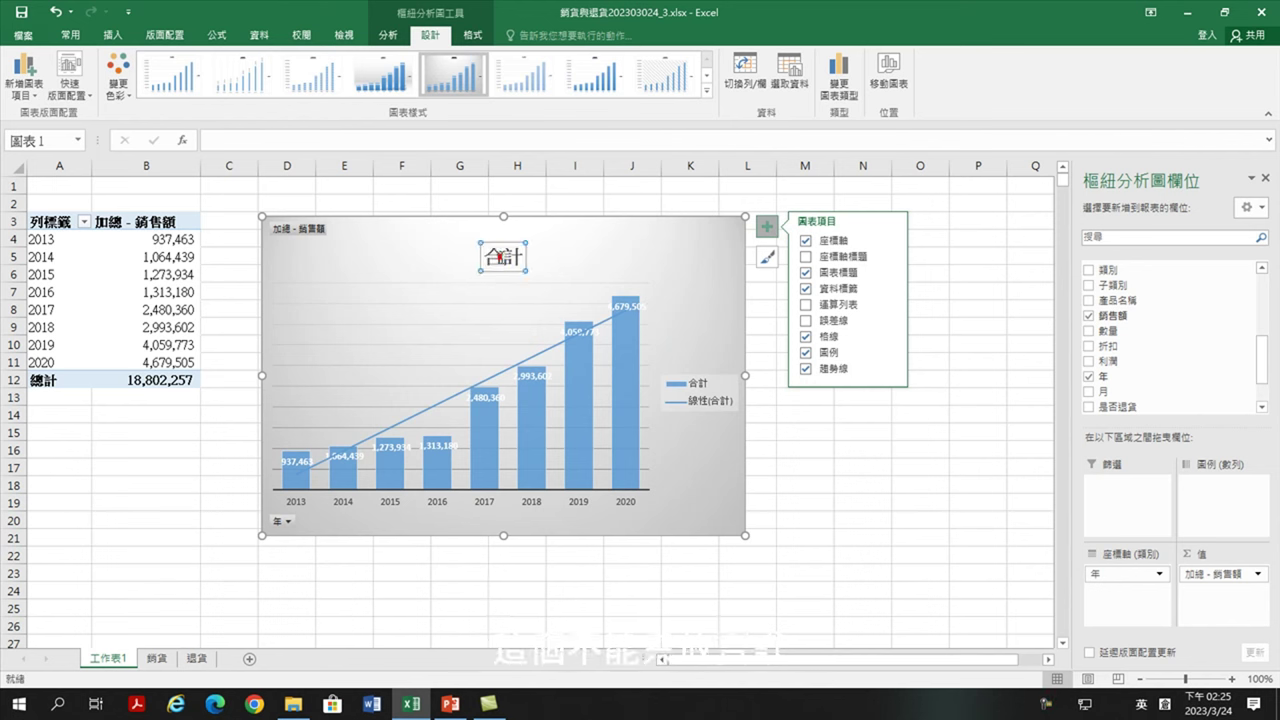
{"action": "double_click", "coordinate": [490, 258]}
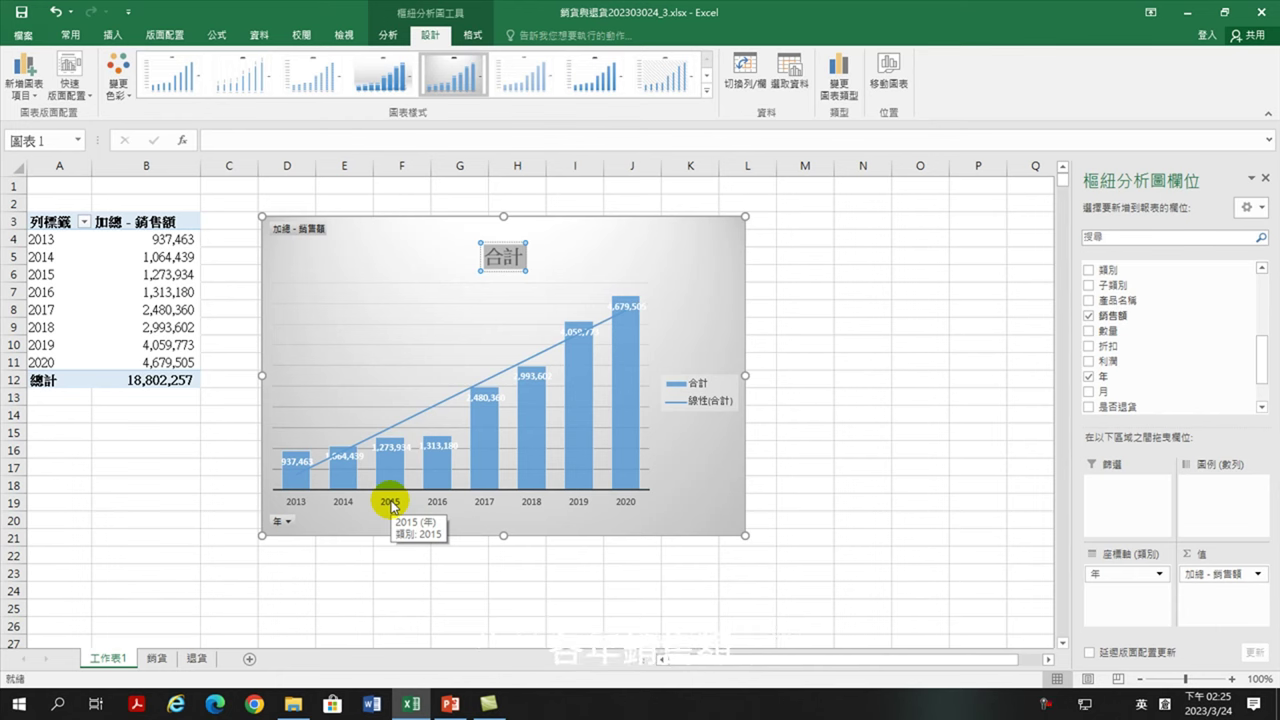
Retitle the chart 各年銷售額直條圖.
{"action": "type", "text": "各年銷售額直"}
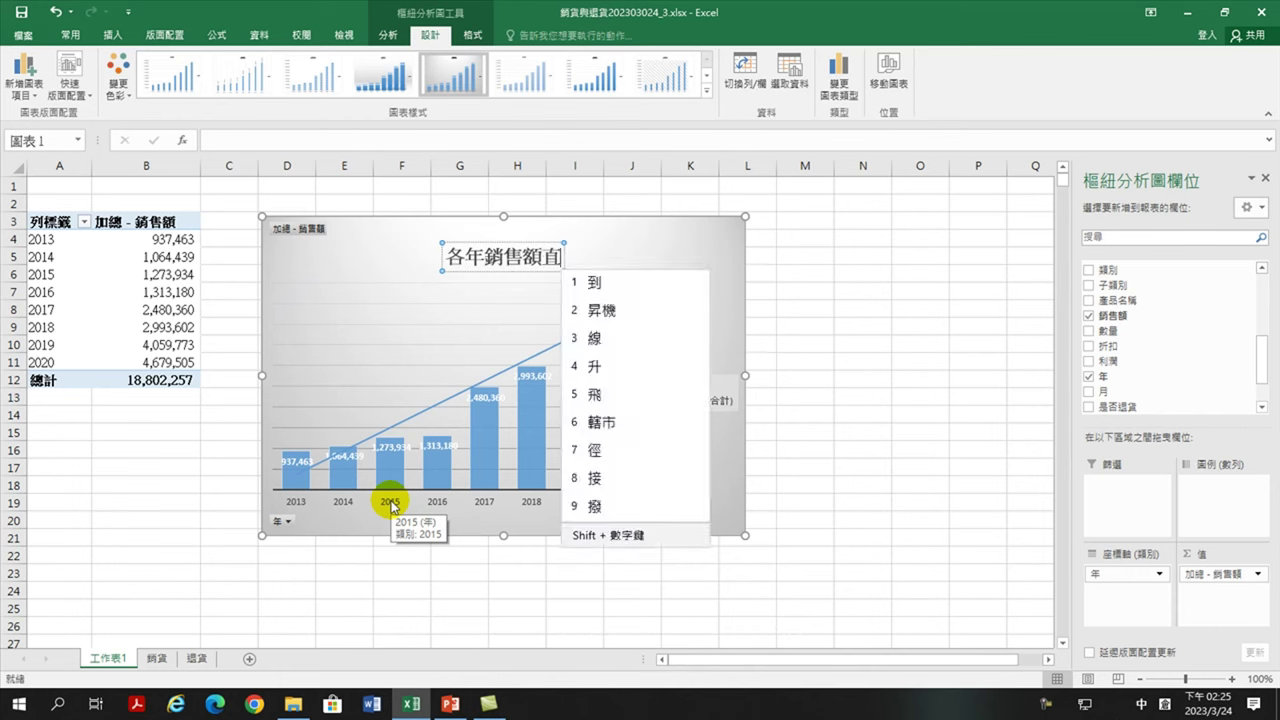
{"action": "type", "text": "條圖"}
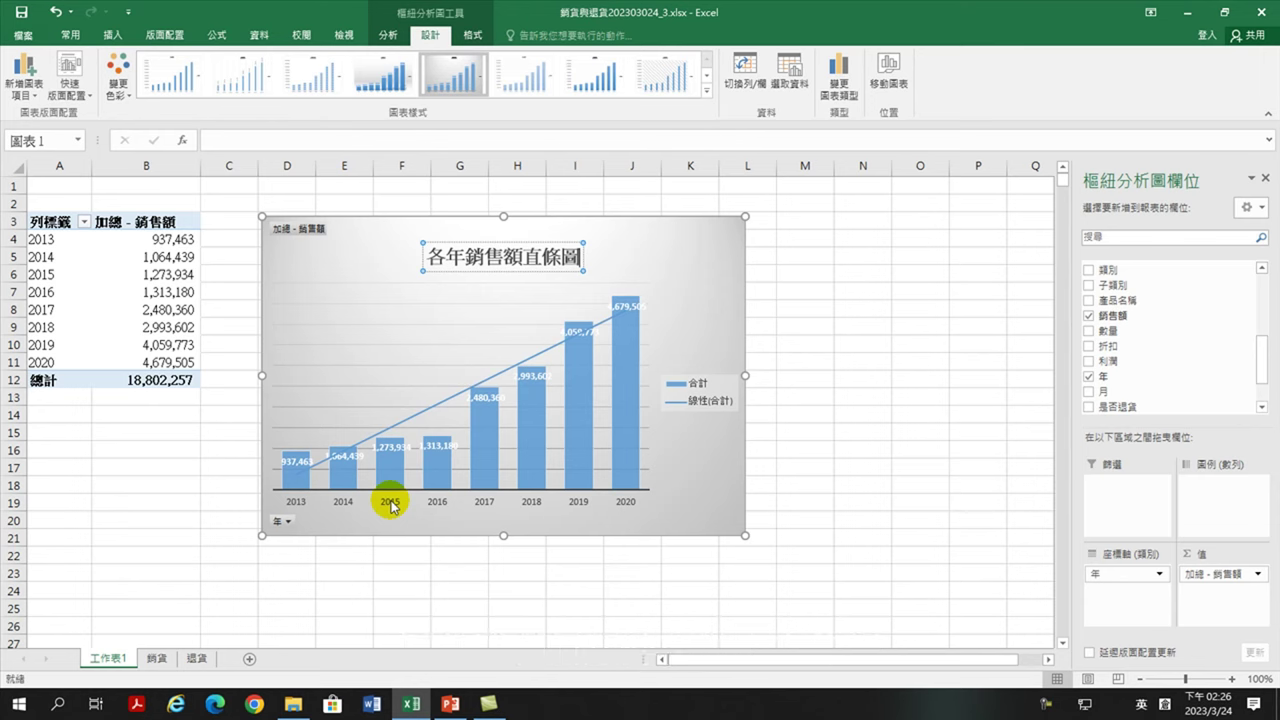
{"action": "left_click", "coordinate": [783, 255]}
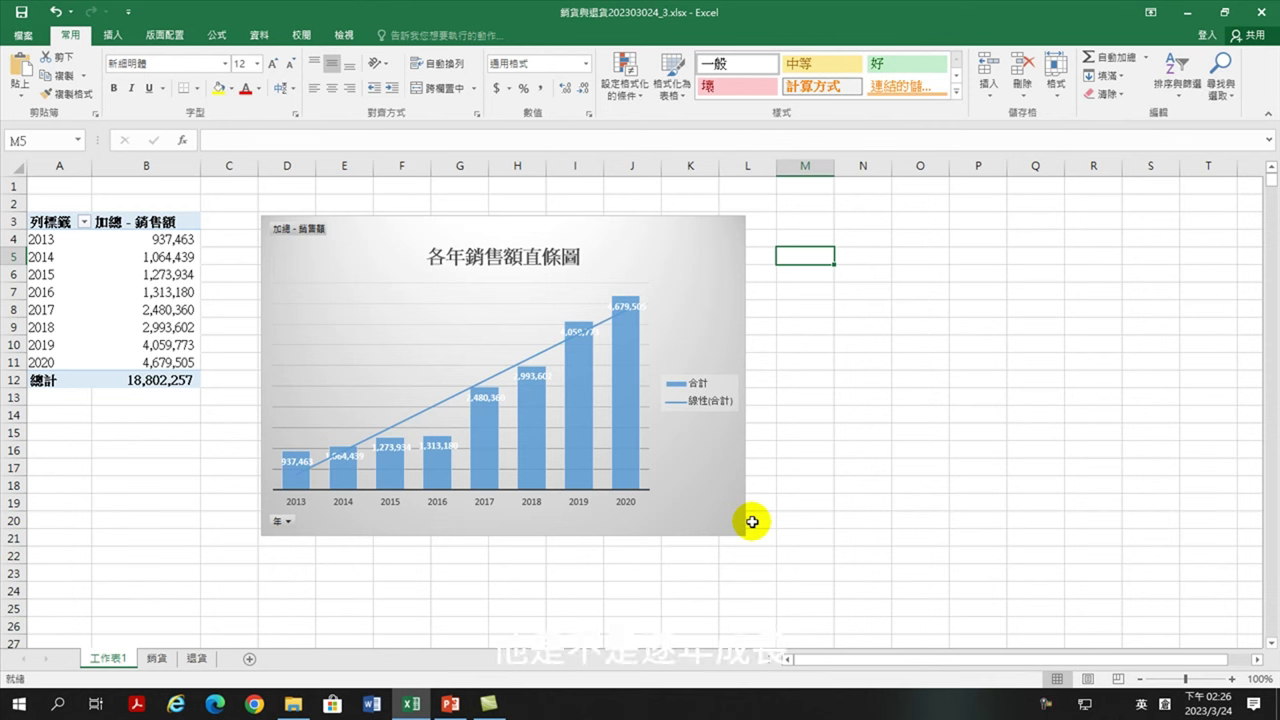
{"action": "key", "text": "Down"}
{"action": "key", "text": "Down"}
{"action": "key", "text": "Down"}
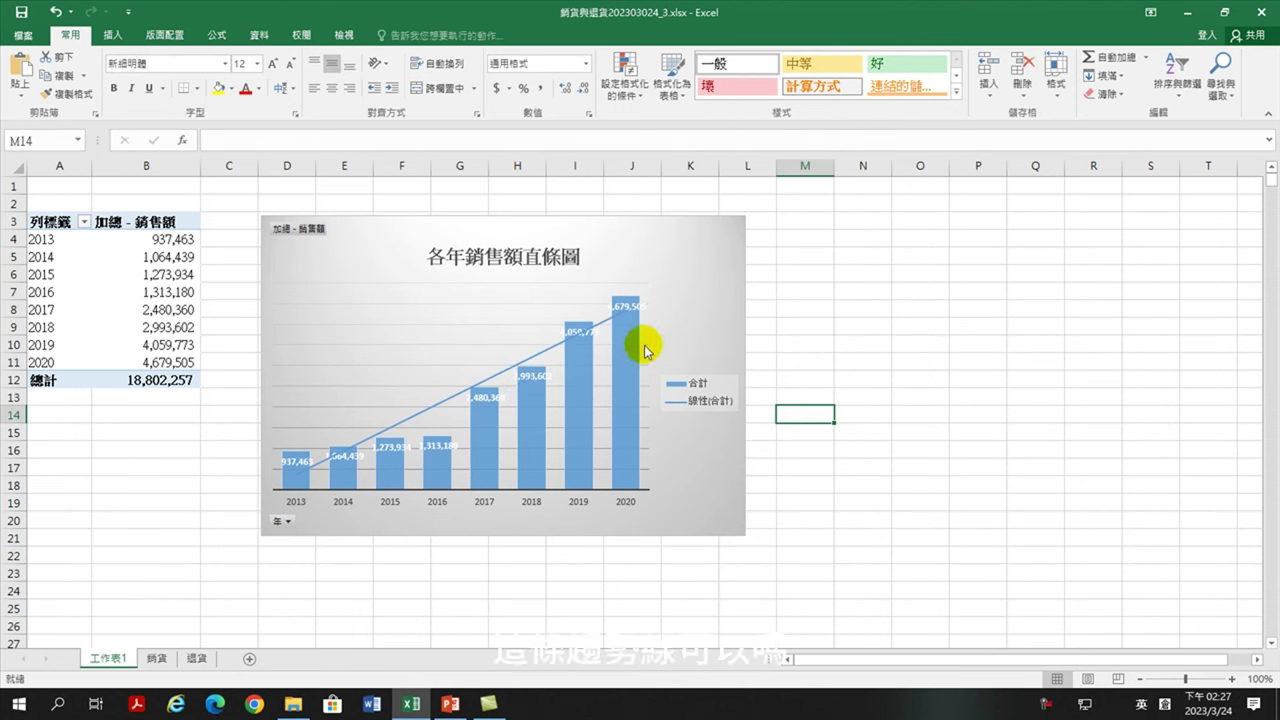
Rename the 工作表1 sheet to 各年銷售額 and switch to the 銷貨 sheet.
{"action": "left_click", "coordinate": [110, 658]}
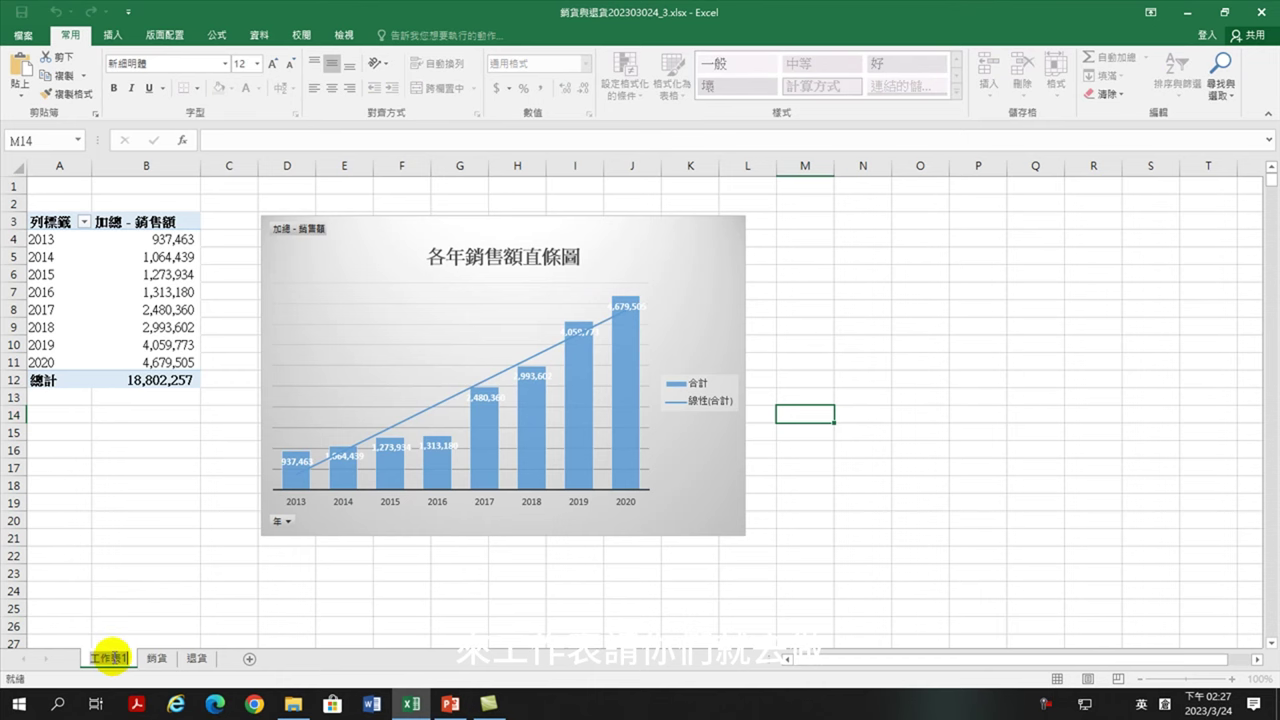
{"action": "type", "text": "he"}
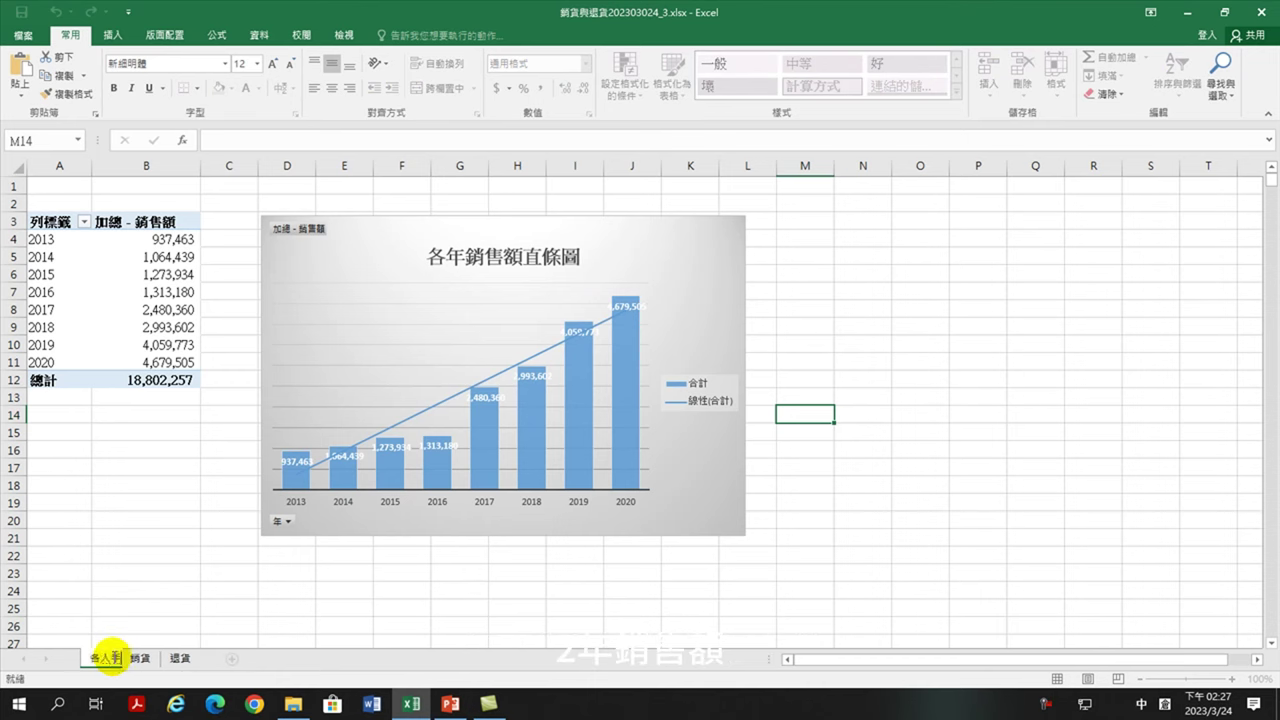
{"action": "type", "text": "各年銷售額"}
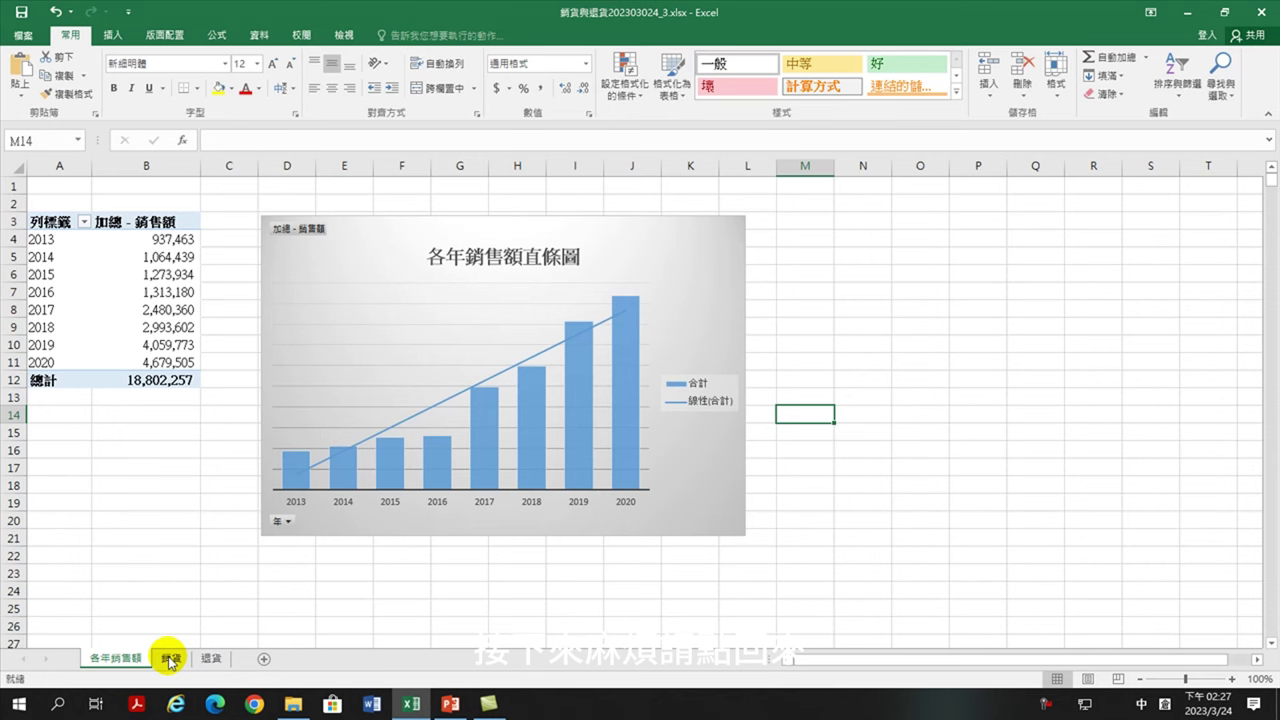
{"action": "left_click", "coordinate": [171, 658]}
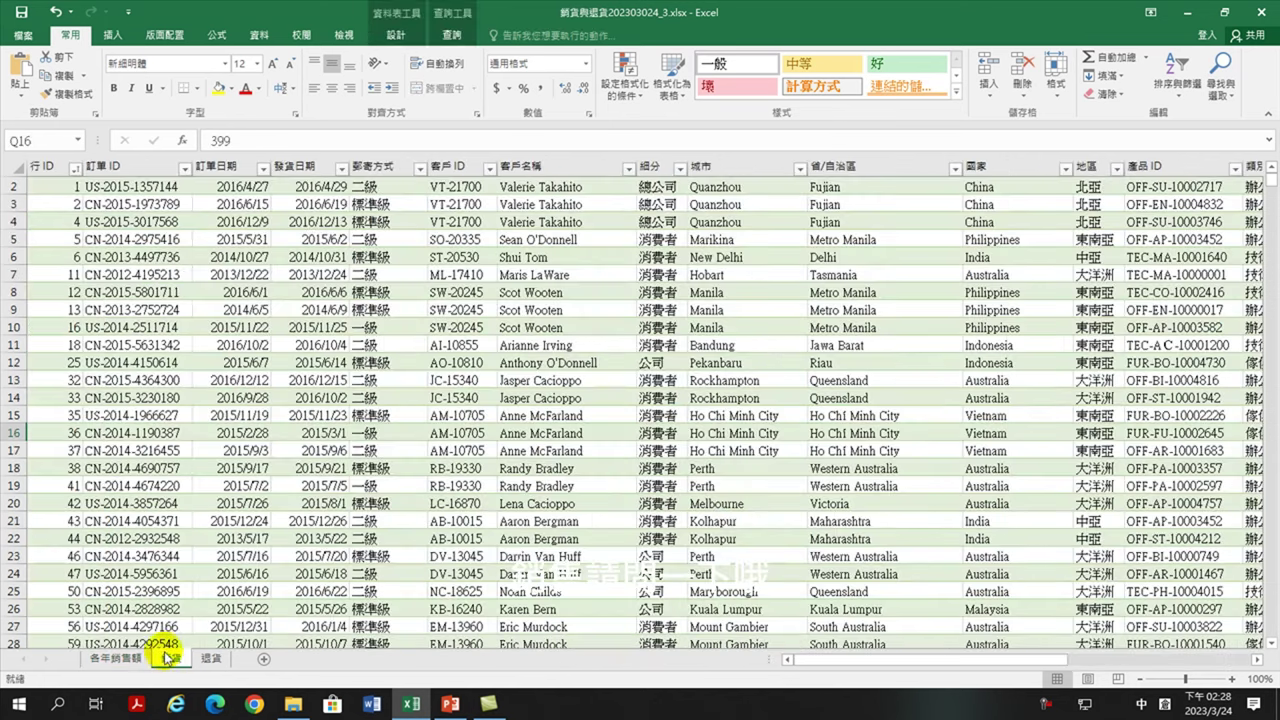
{"action": "left_click", "coordinate": [355, 400]}
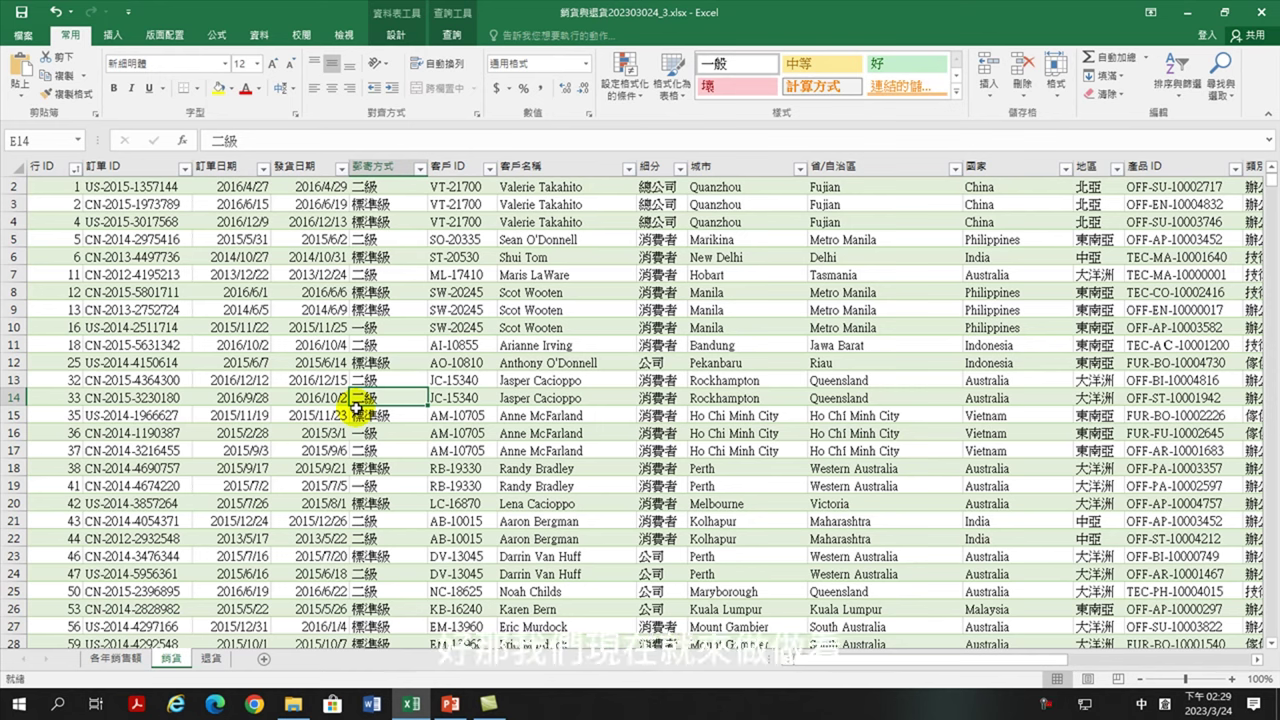
Insert a second pivot table from the 銷貨 data on a new sheet, 工作表2.
{"action": "left_click", "coordinate": [455, 310]}
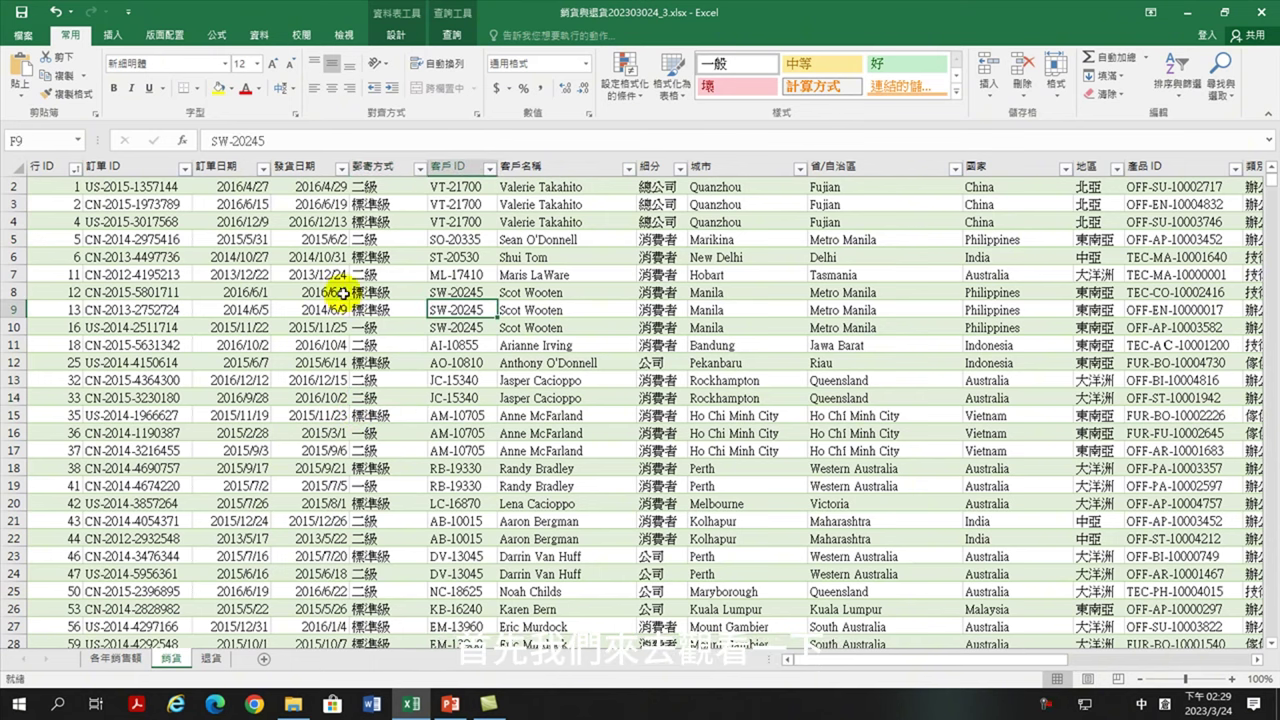
{"action": "left_click", "coordinate": [113, 35]}
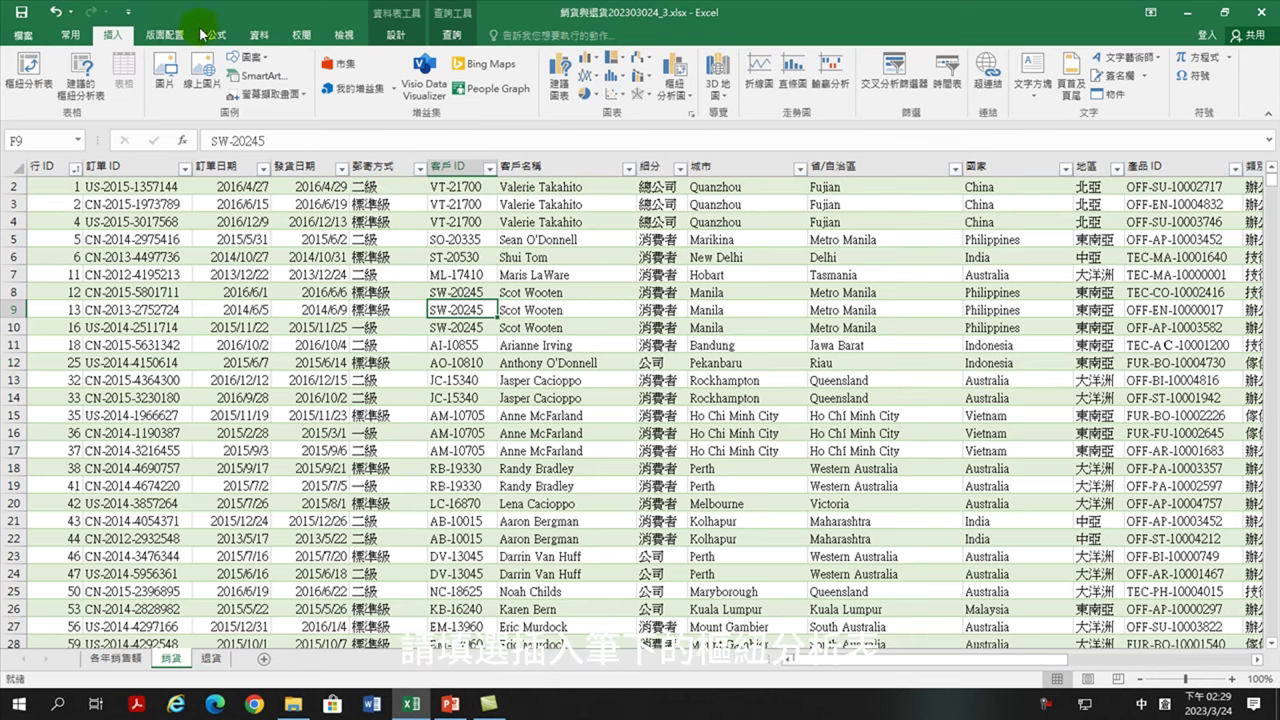
{"action": "left_click", "coordinate": [28, 65]}
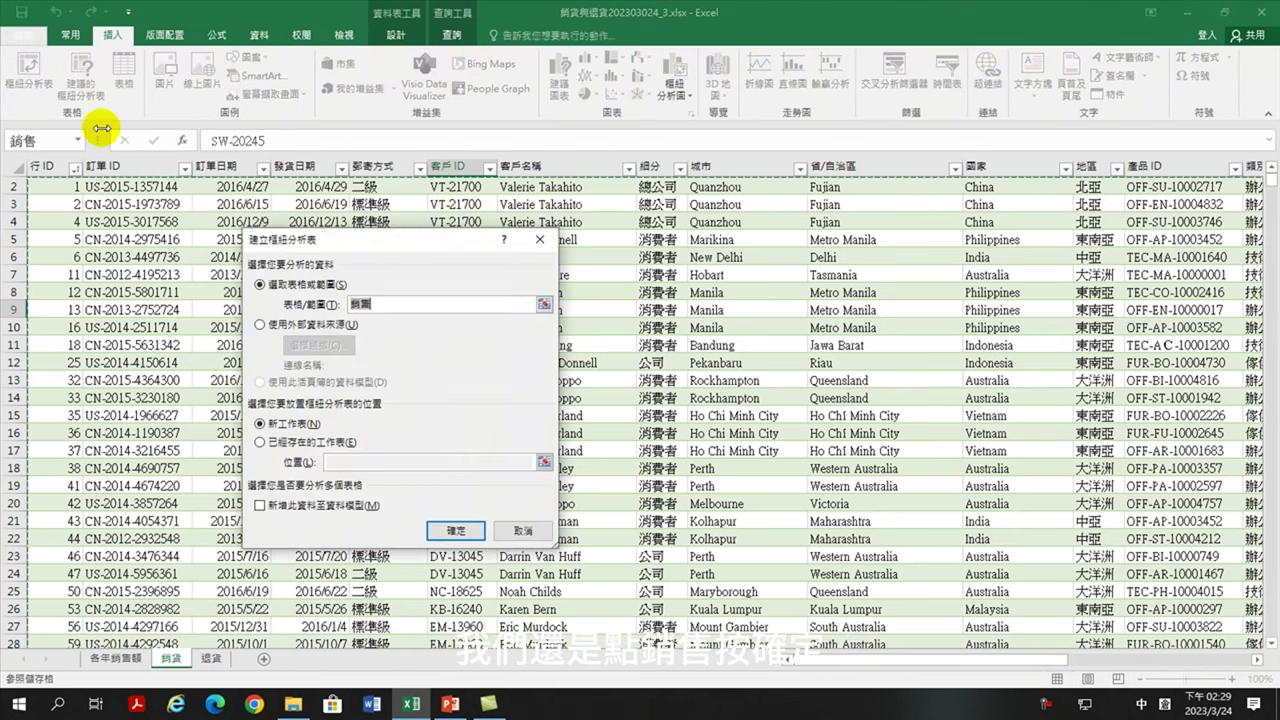
{"action": "left_click", "coordinate": [453, 530]}
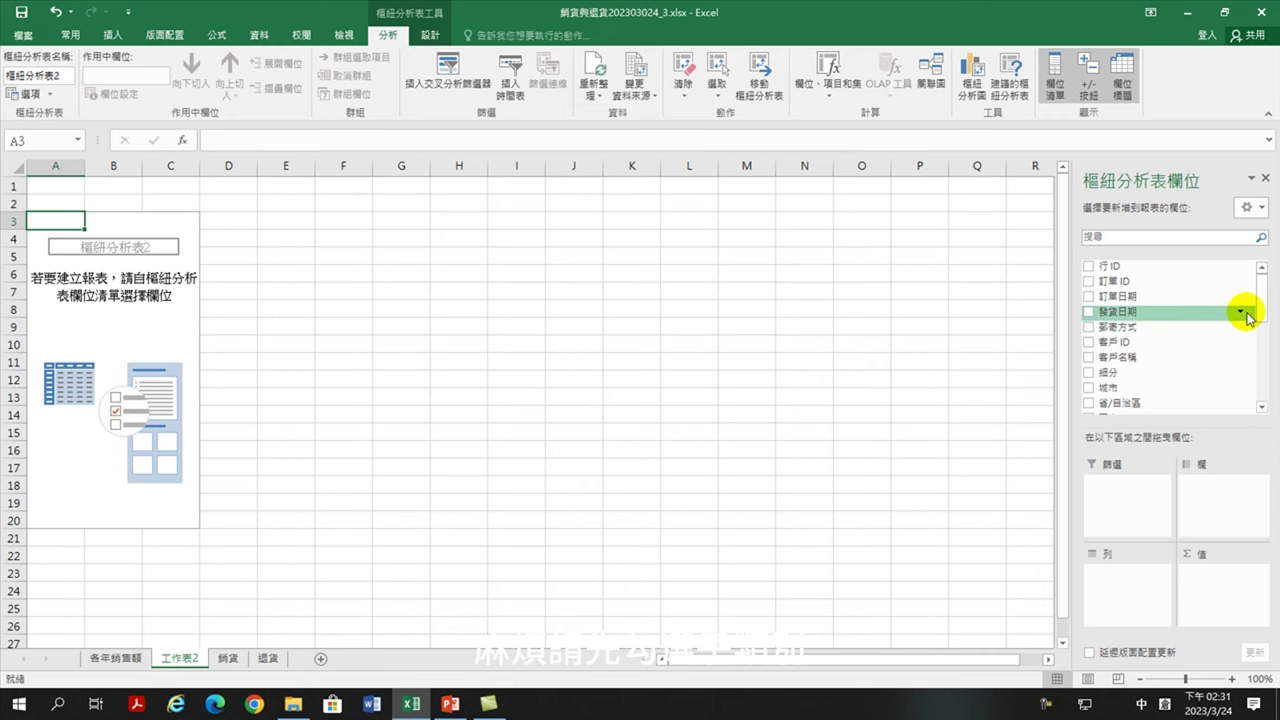
Place 子類別 in Rows, 年 in Columns, and a count of 銷售額 in Values.
{"action": "left_click_drag", "start_coordinate": [1270, 302], "coordinate": [1262, 340]}
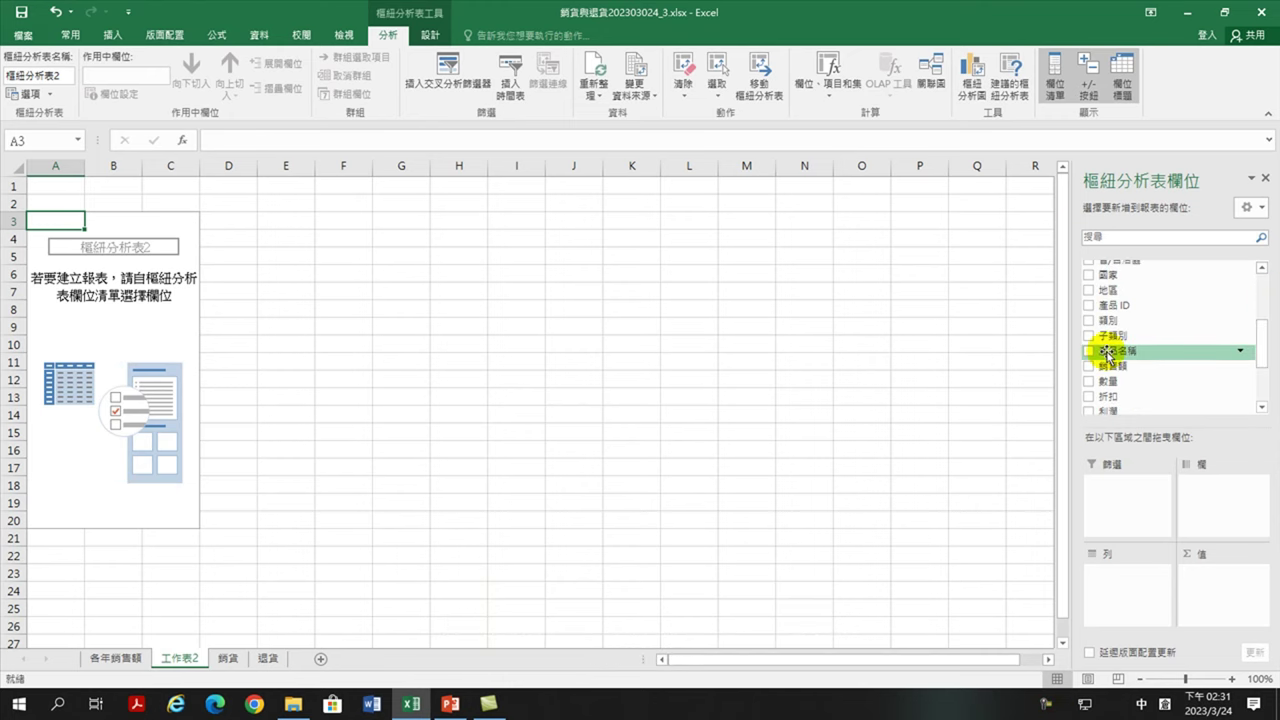
{"action": "left_click", "coordinate": [1089, 340]}
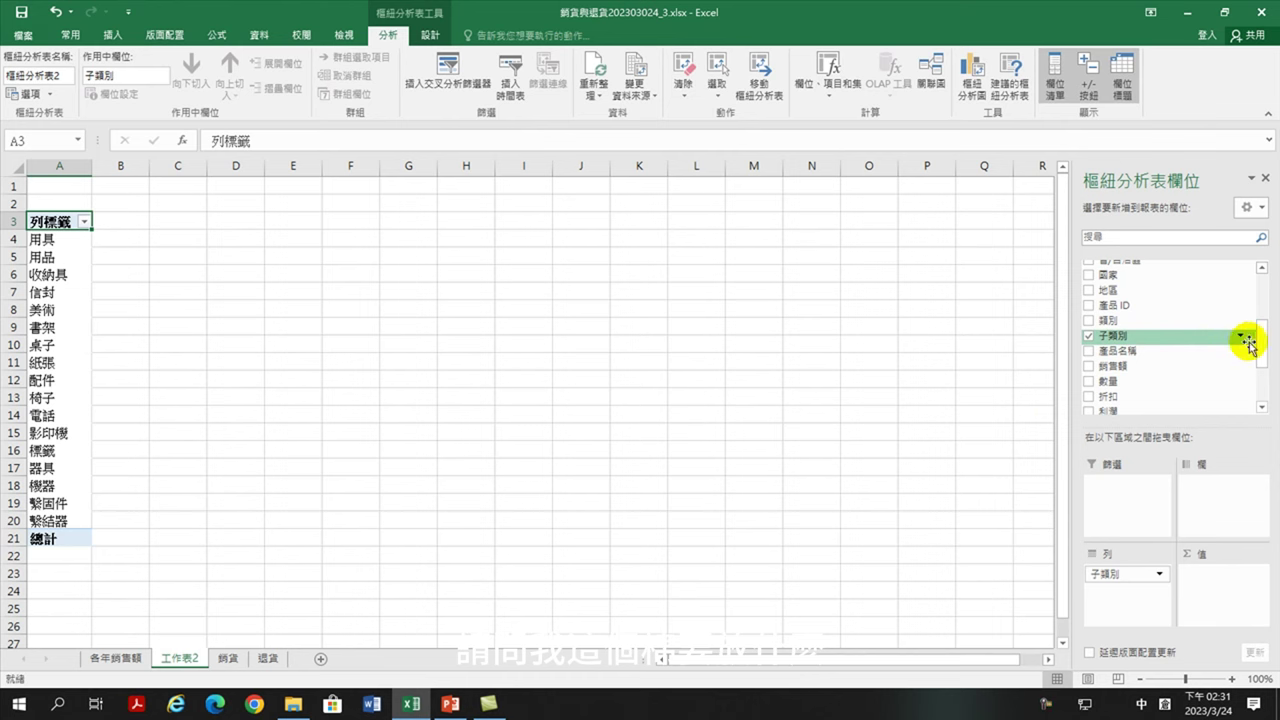
{"action": "left_click_drag", "start_coordinate": [1265, 348], "coordinate": [1263, 382]}
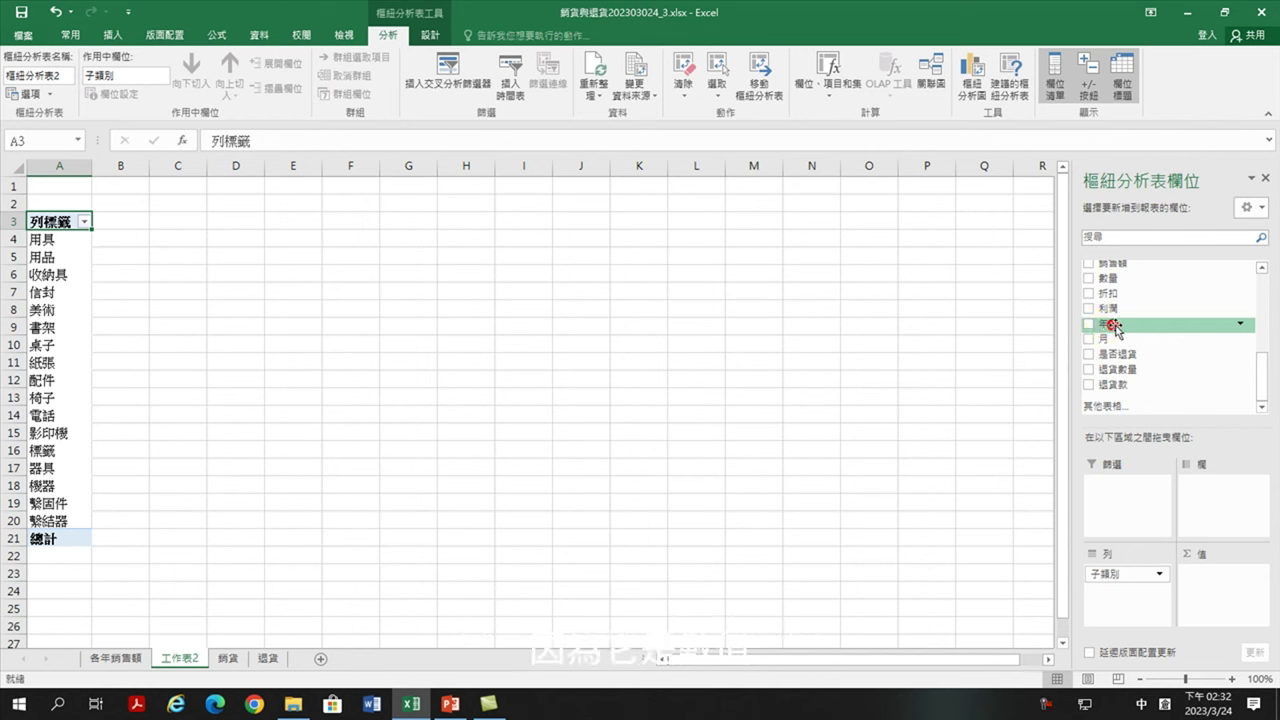
{"action": "left_click_drag", "start_coordinate": [1119, 325], "coordinate": [1215, 510]}
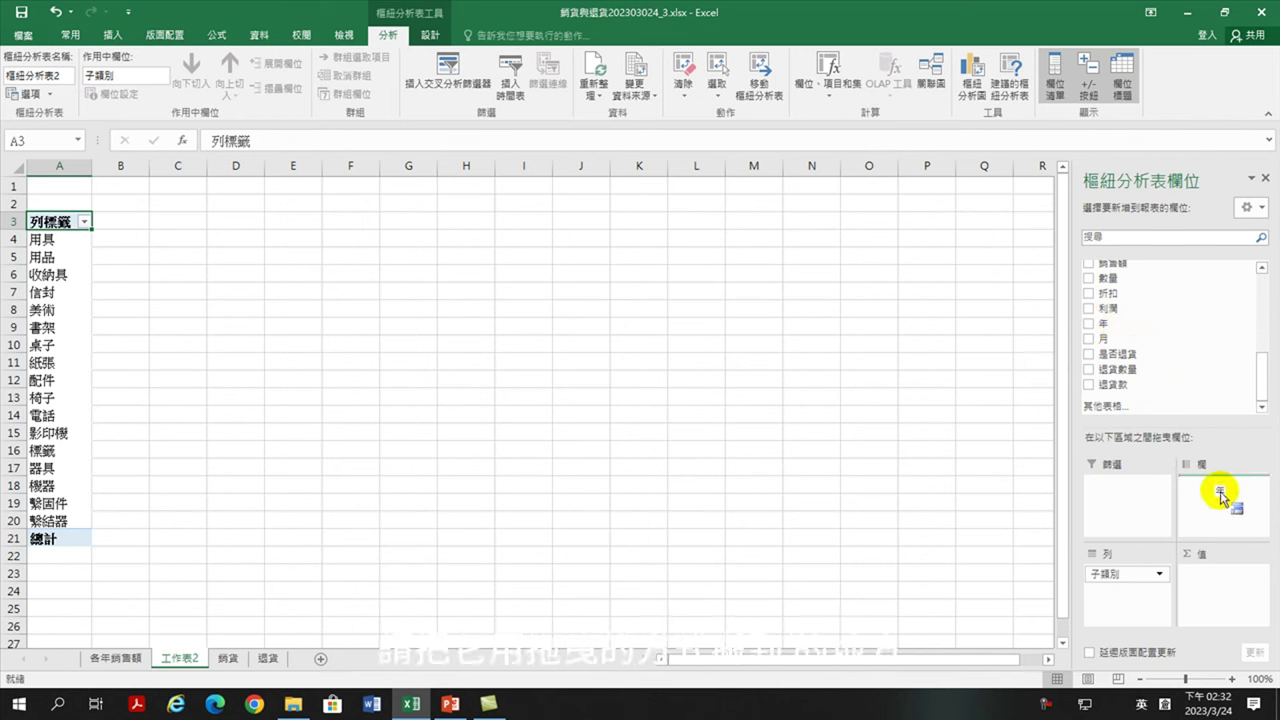
{"action": "left_click_drag", "start_coordinate": [1215, 510], "coordinate": [1218, 505]}
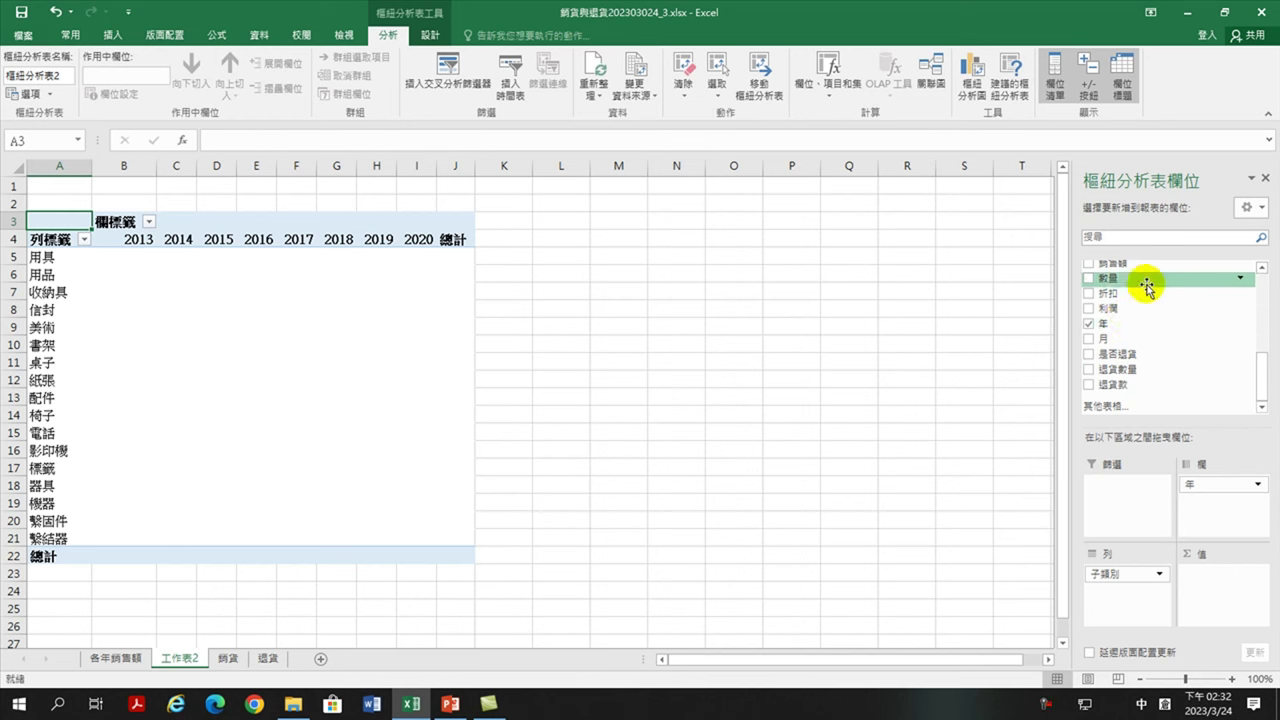
{"action": "left_click_drag", "start_coordinate": [1266, 388], "coordinate": [1266, 362]}
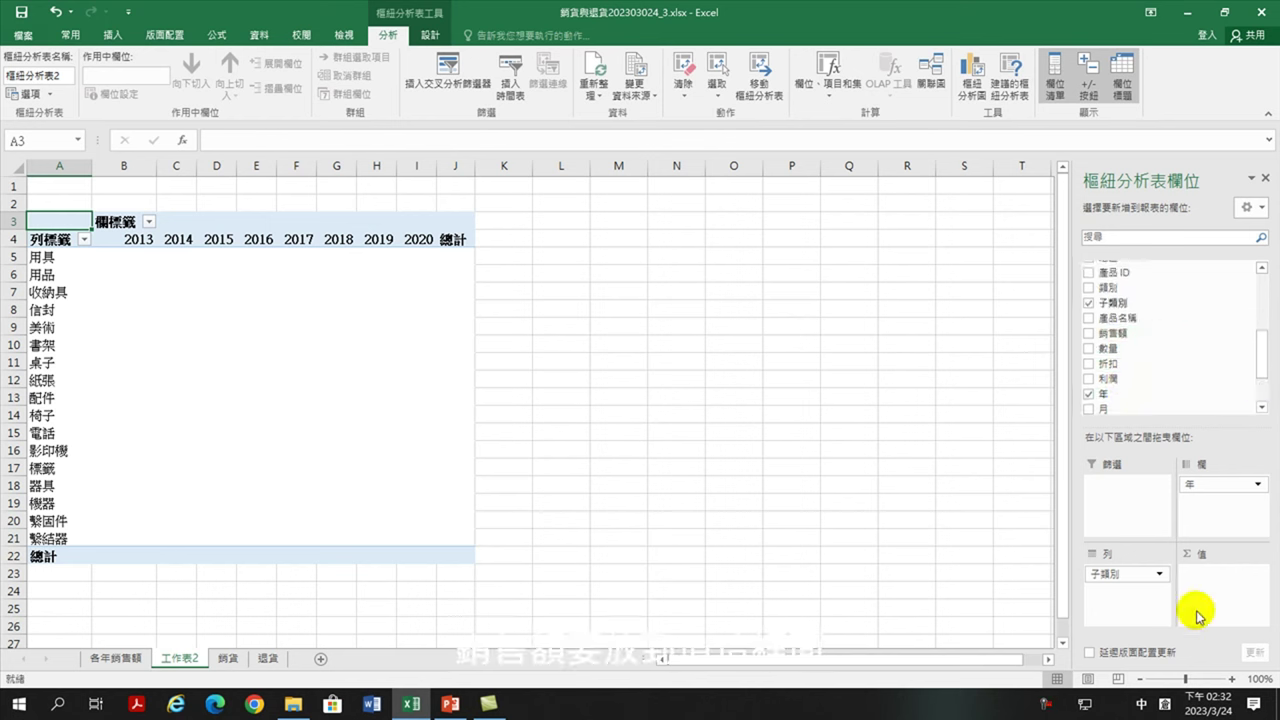
{"action": "left_click", "coordinate": [1090, 333]}
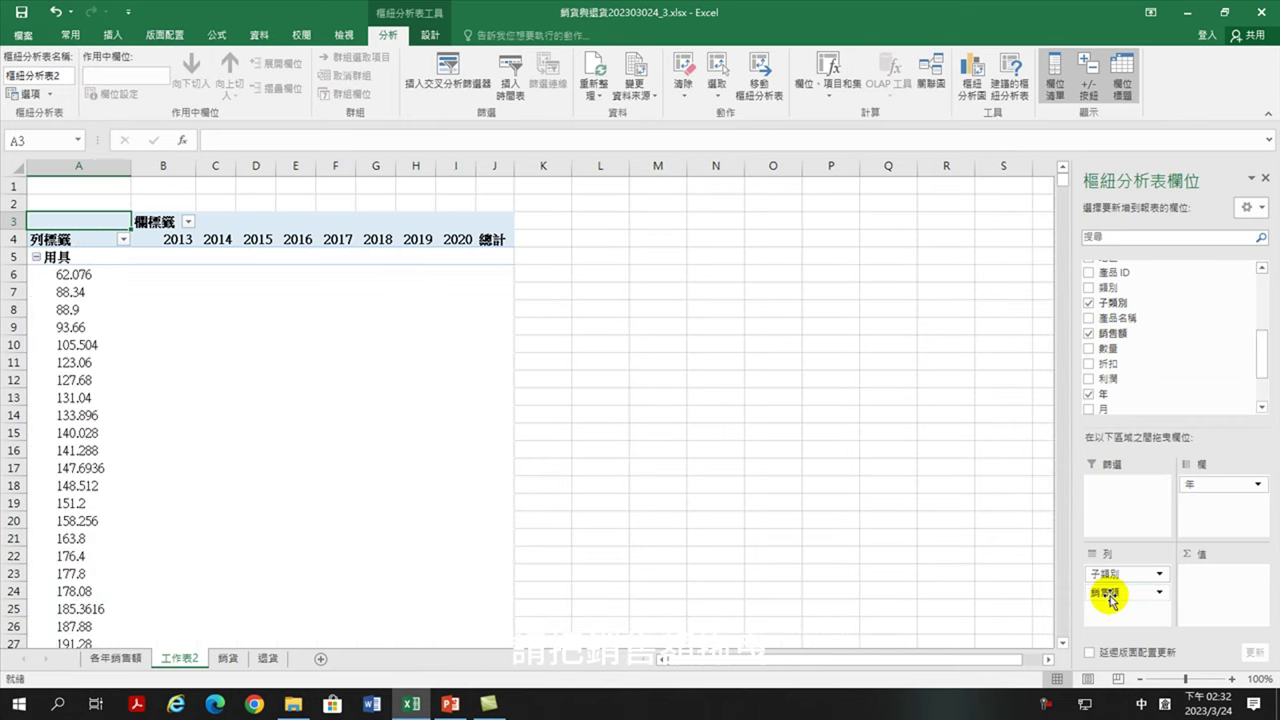
{"action": "left_click_drag", "start_coordinate": [1110, 594], "coordinate": [1213, 586]}
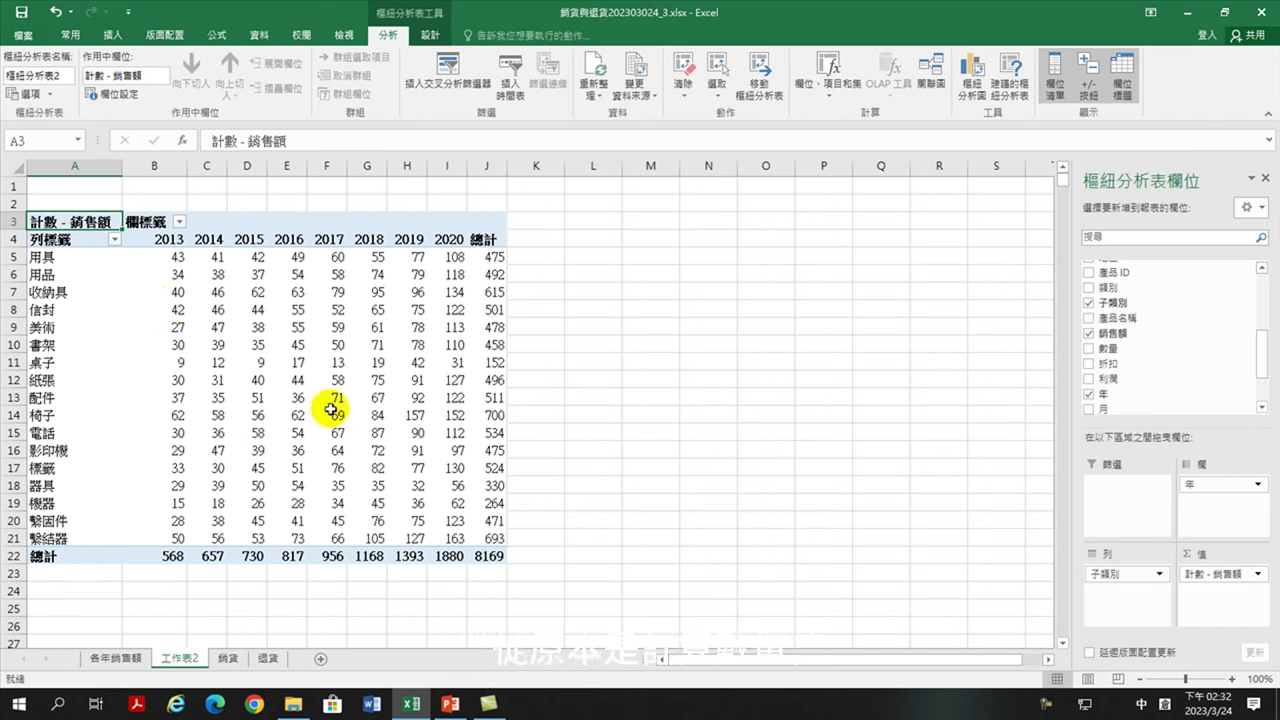
Change the 銷售額 value field from Count to Sum, then select the summed figures.
{"action": "right_click", "coordinate": [324, 344]}
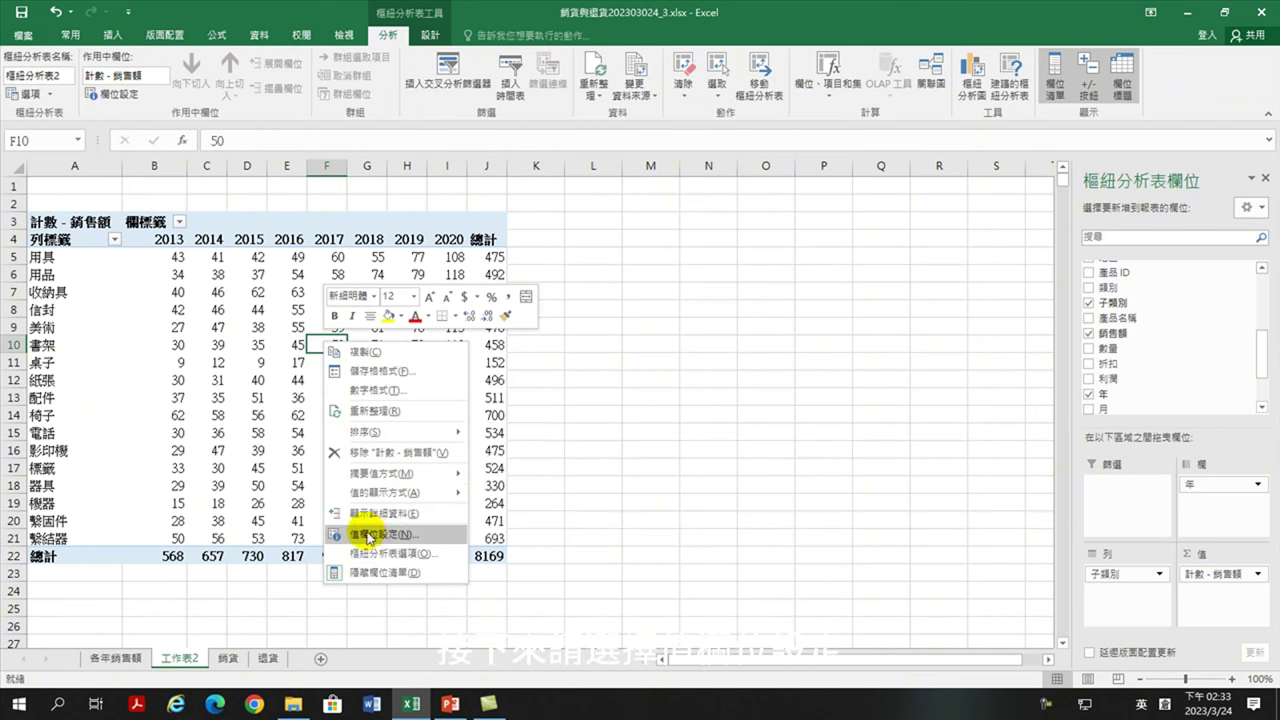
{"action": "left_click", "coordinate": [408, 535]}
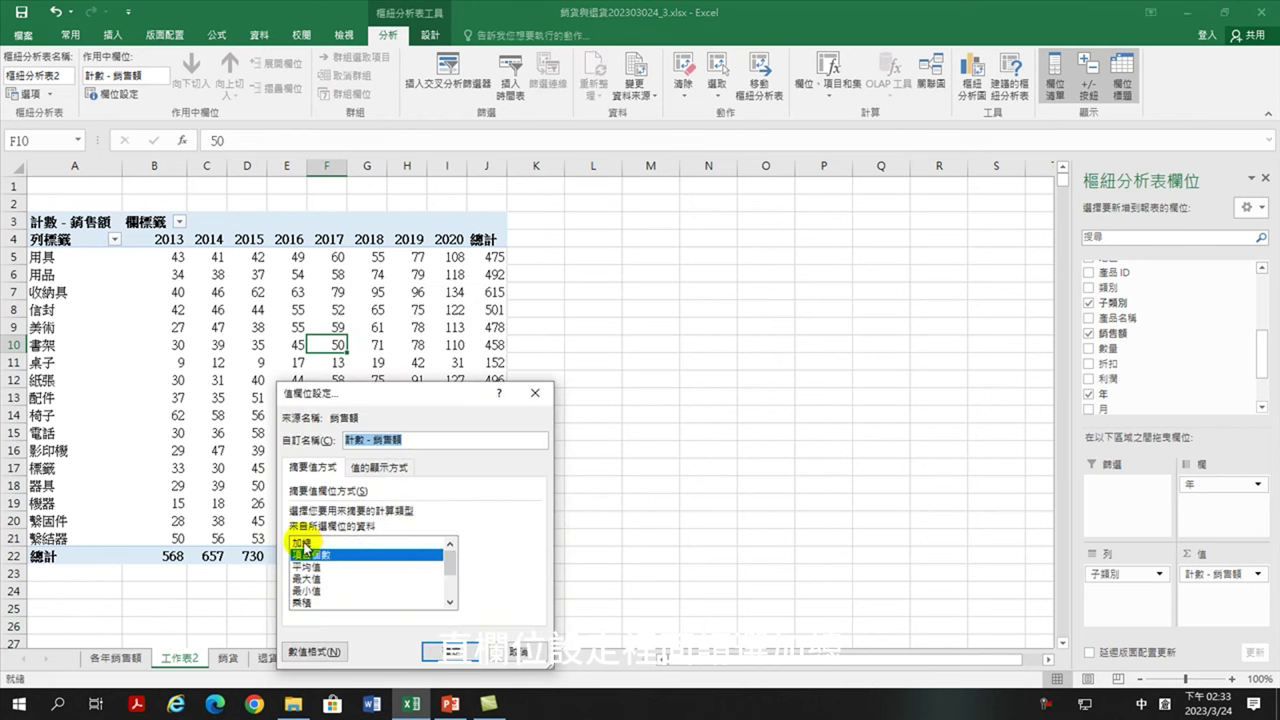
{"action": "left_click", "coordinate": [297, 543]}
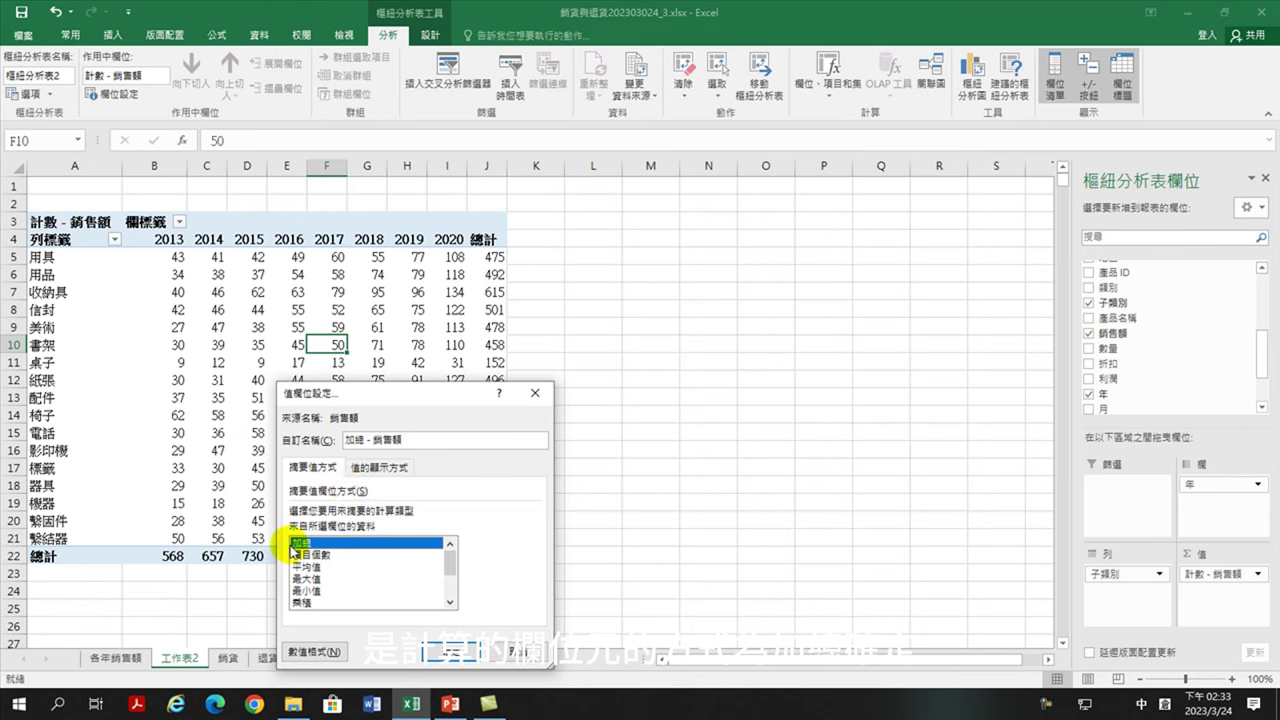
{"action": "left_click", "coordinate": [443, 650]}
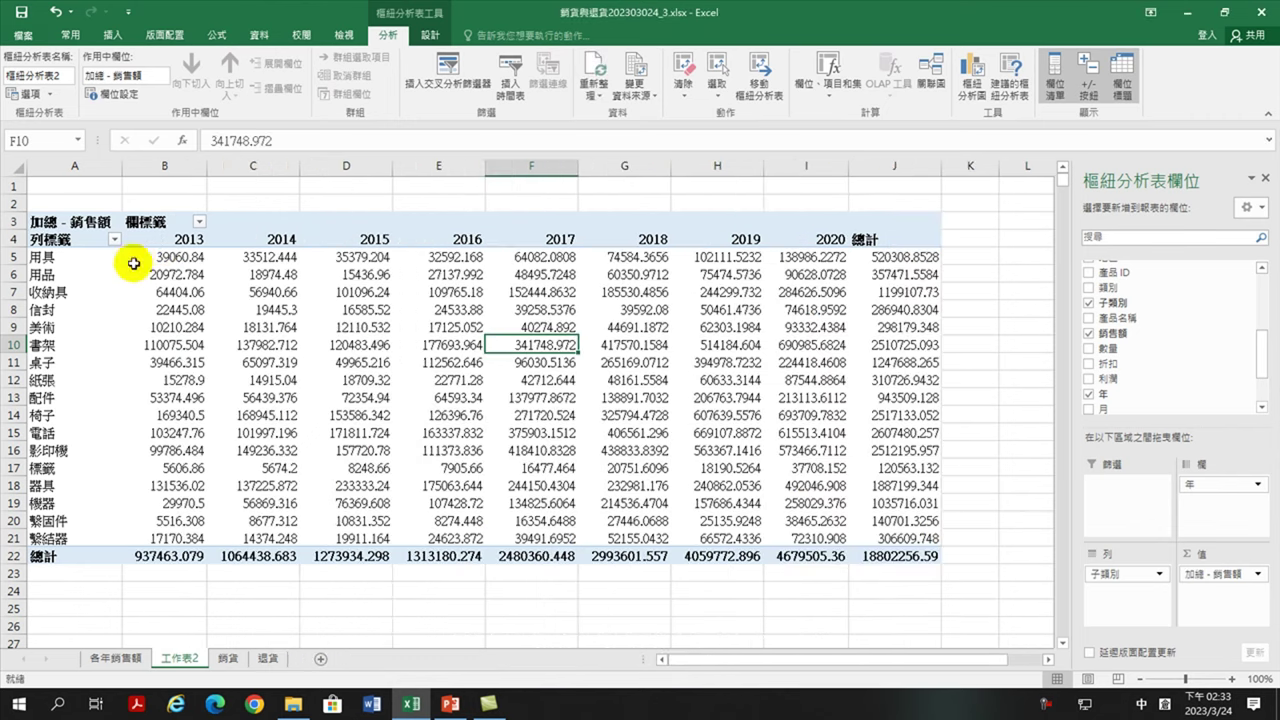
{"action": "mouse_move", "coordinate": [150, 257]}
{"action": "left_mouse_down"}
{"action": "mouse_move", "coordinate": [343, 380]}
{"action": "mouse_move", "coordinate": [894, 552]}
{"action": "left_mouse_up"}
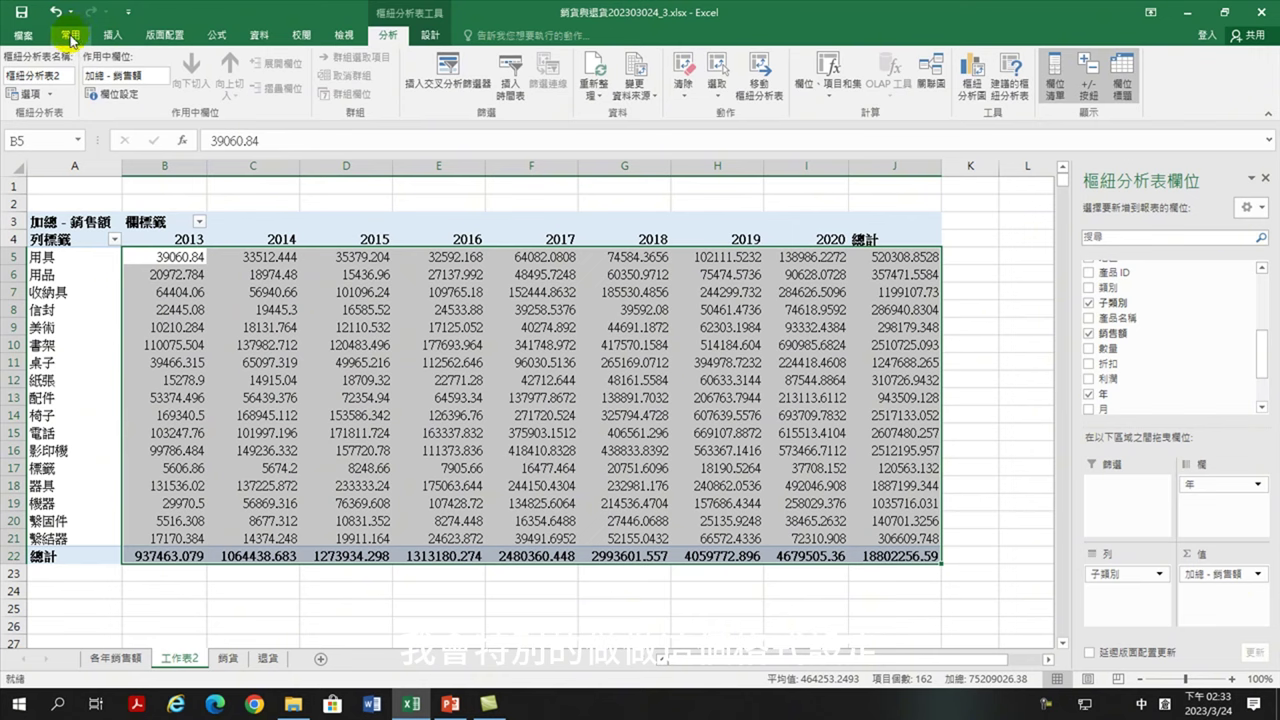
Format the pivot sales values as Accounting with zero decimal places.
{"action": "left_click", "coordinate": [70, 38]}
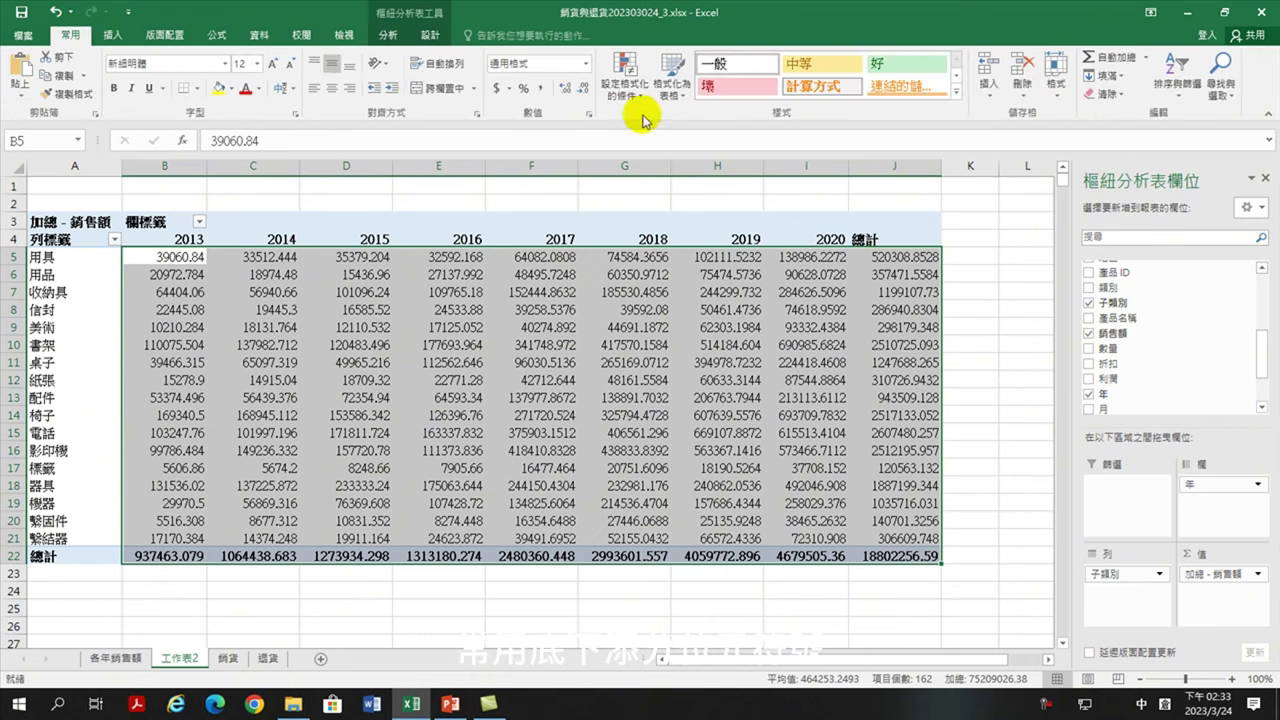
{"action": "left_click", "coordinate": [541, 89]}
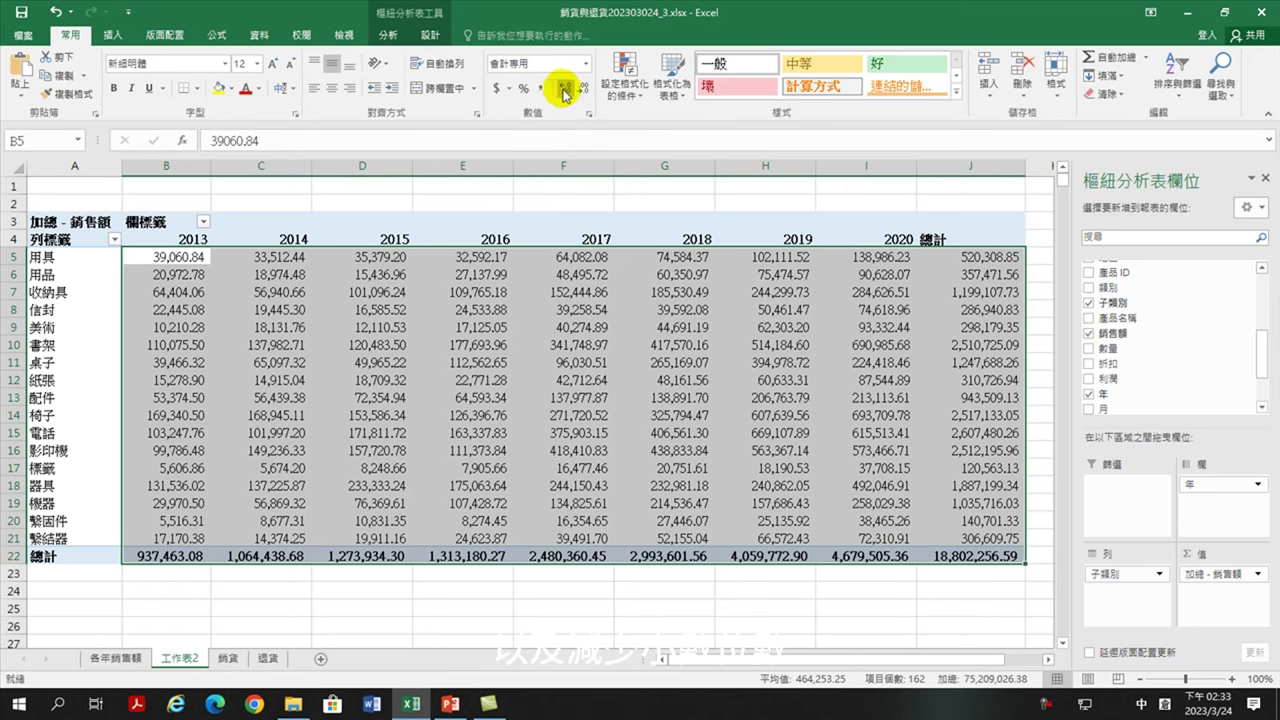
{"action": "left_click", "coordinate": [583, 91]}
{"action": "left_click", "coordinate": [583, 91]}
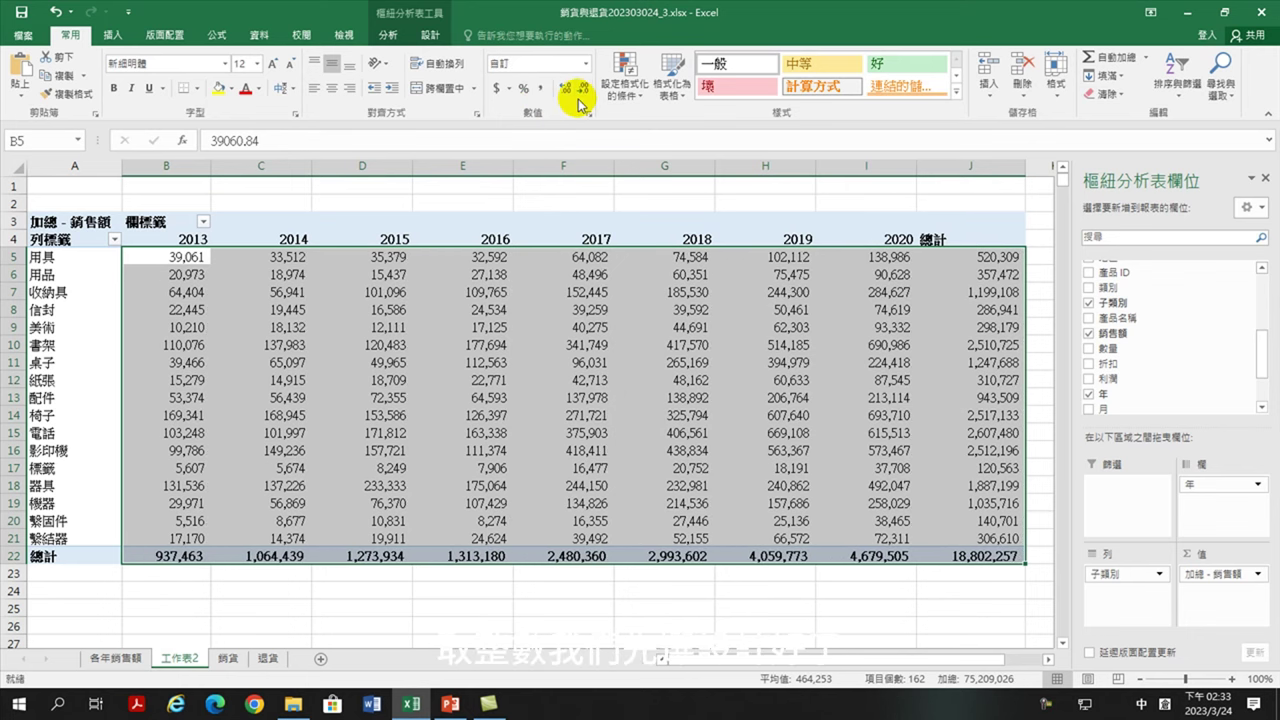
Apply a blue medium PivotTable style to the pivot table.
{"action": "left_click", "coordinate": [428, 36]}
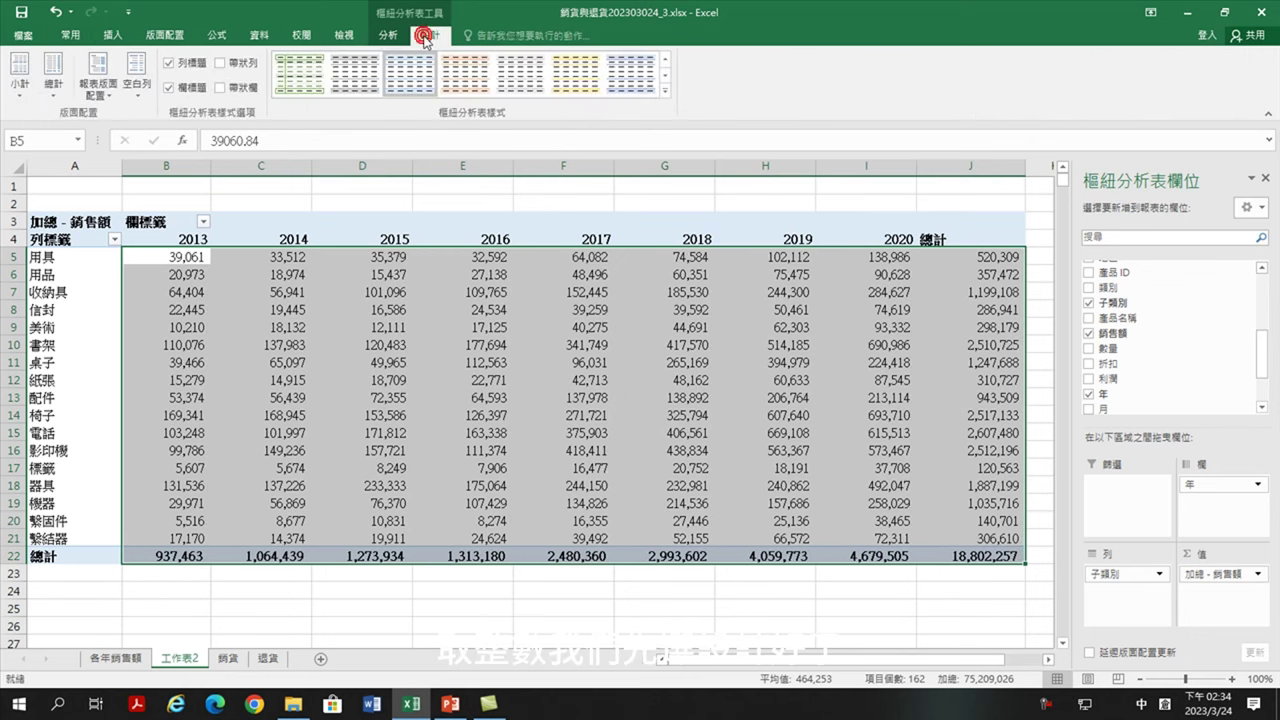
{"action": "left_click", "coordinate": [350, 309]}
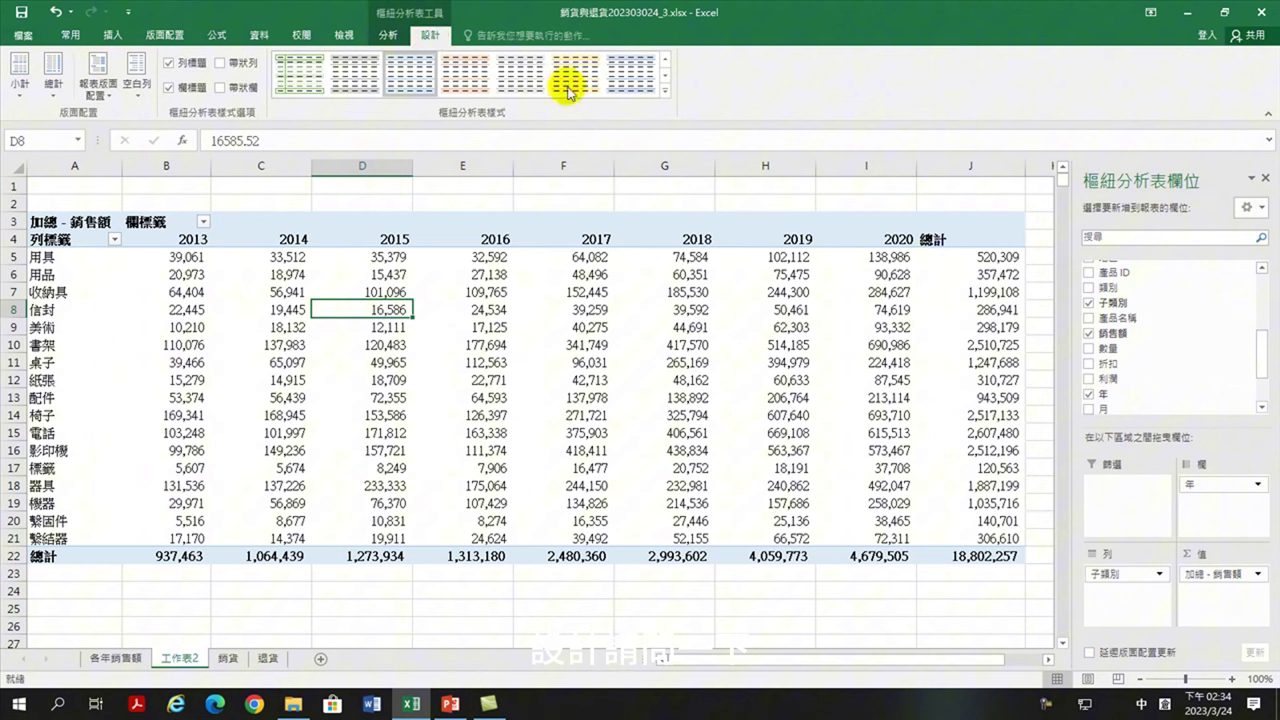
{"action": "left_click", "coordinate": [665, 76]}
{"action": "left_click", "coordinate": [665, 76]}
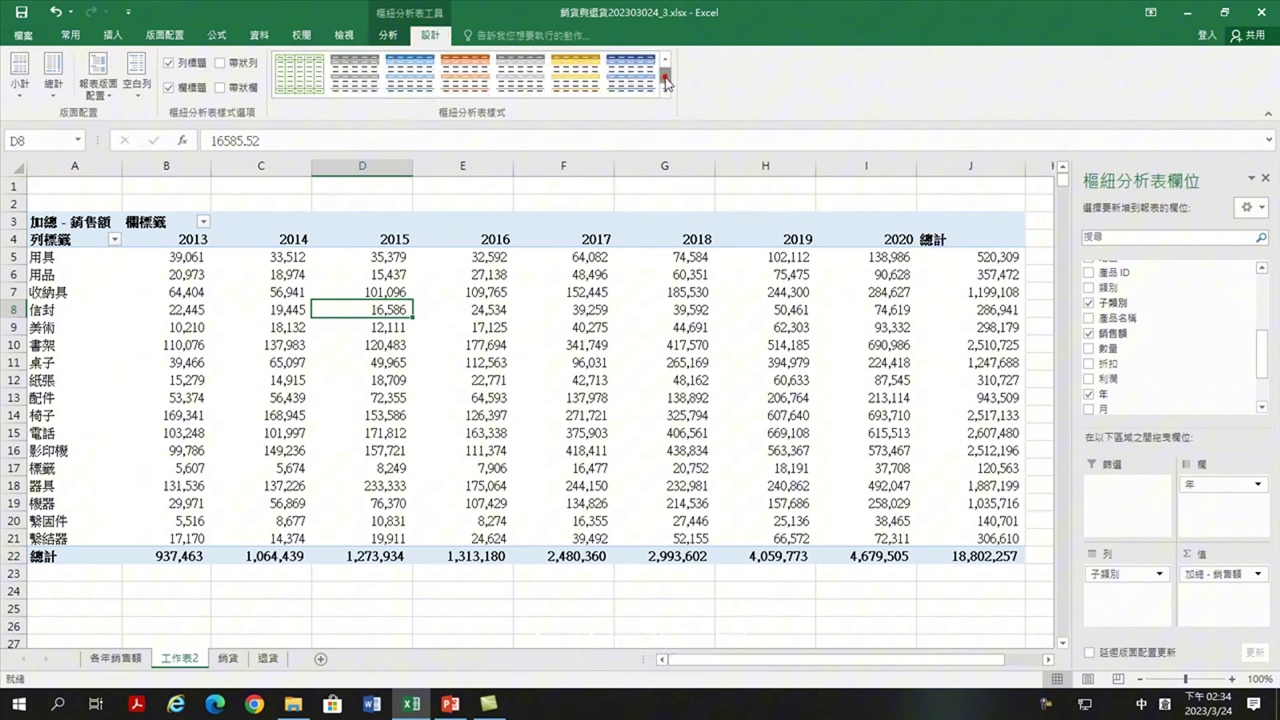
{"action": "left_click", "coordinate": [666, 62]}
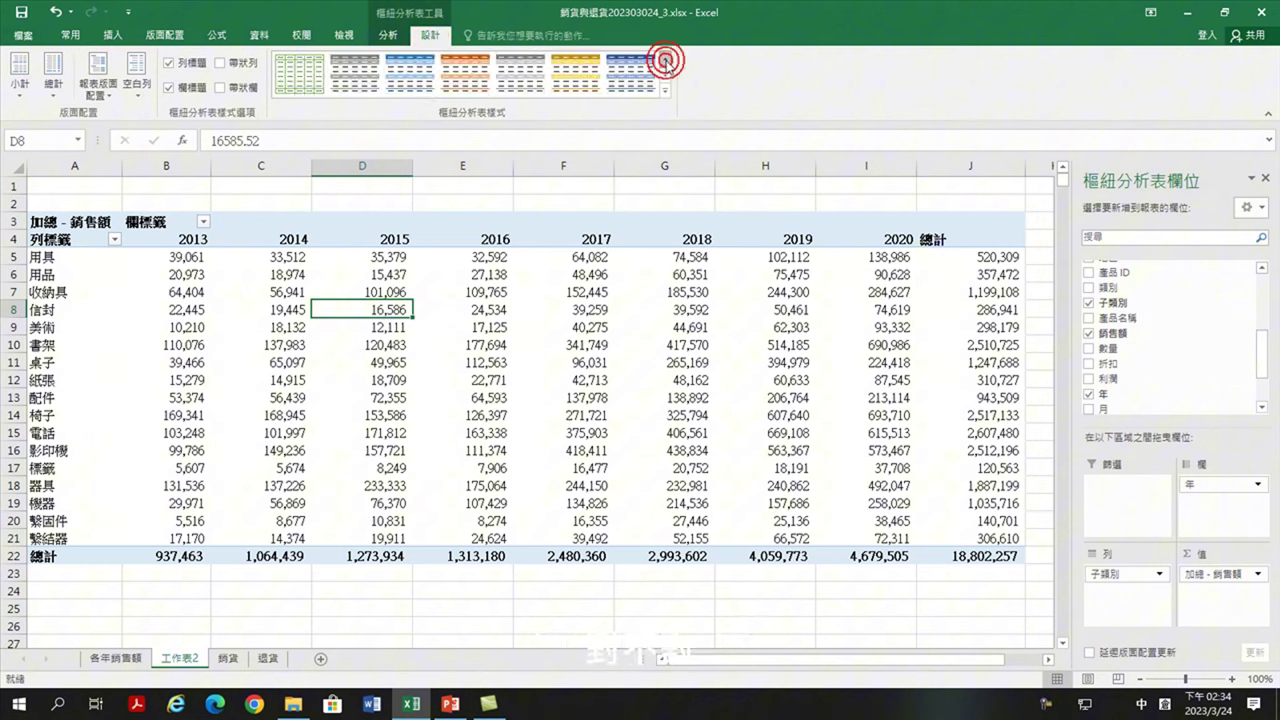
{"action": "left_click", "coordinate": [666, 62]}
{"action": "left_click", "coordinate": [665, 75]}
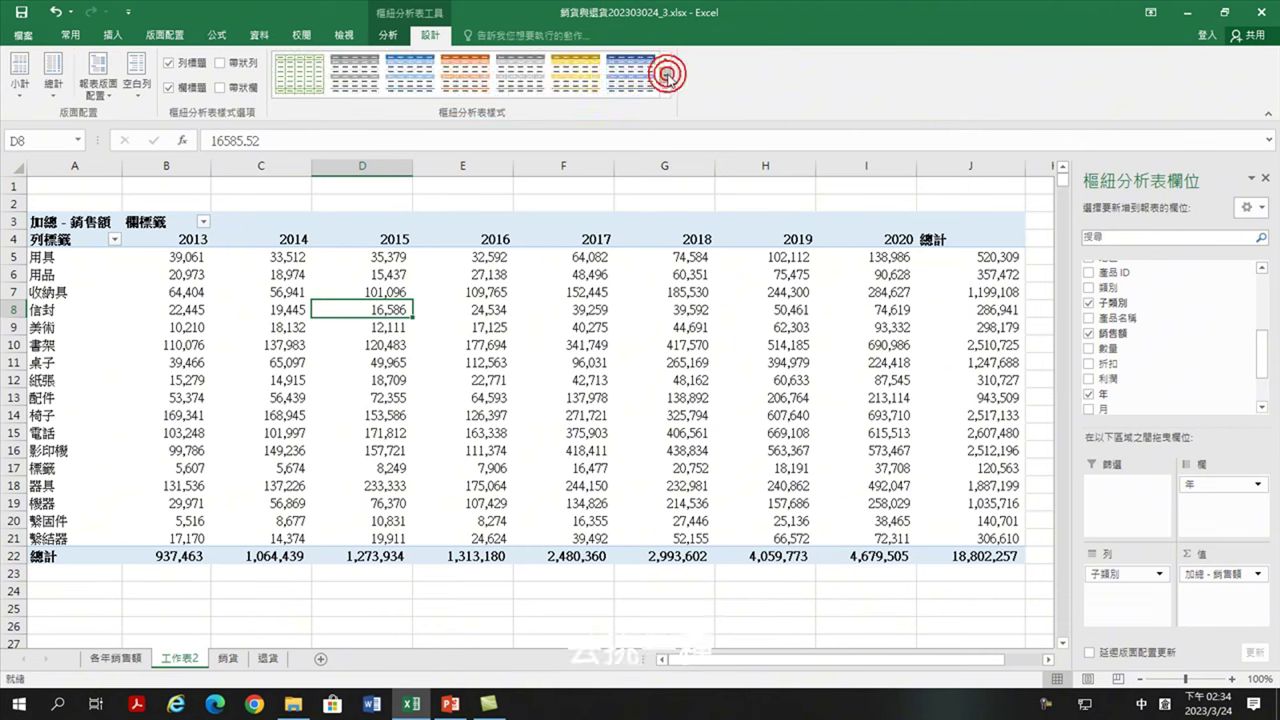
{"action": "left_click", "coordinate": [412, 72]}
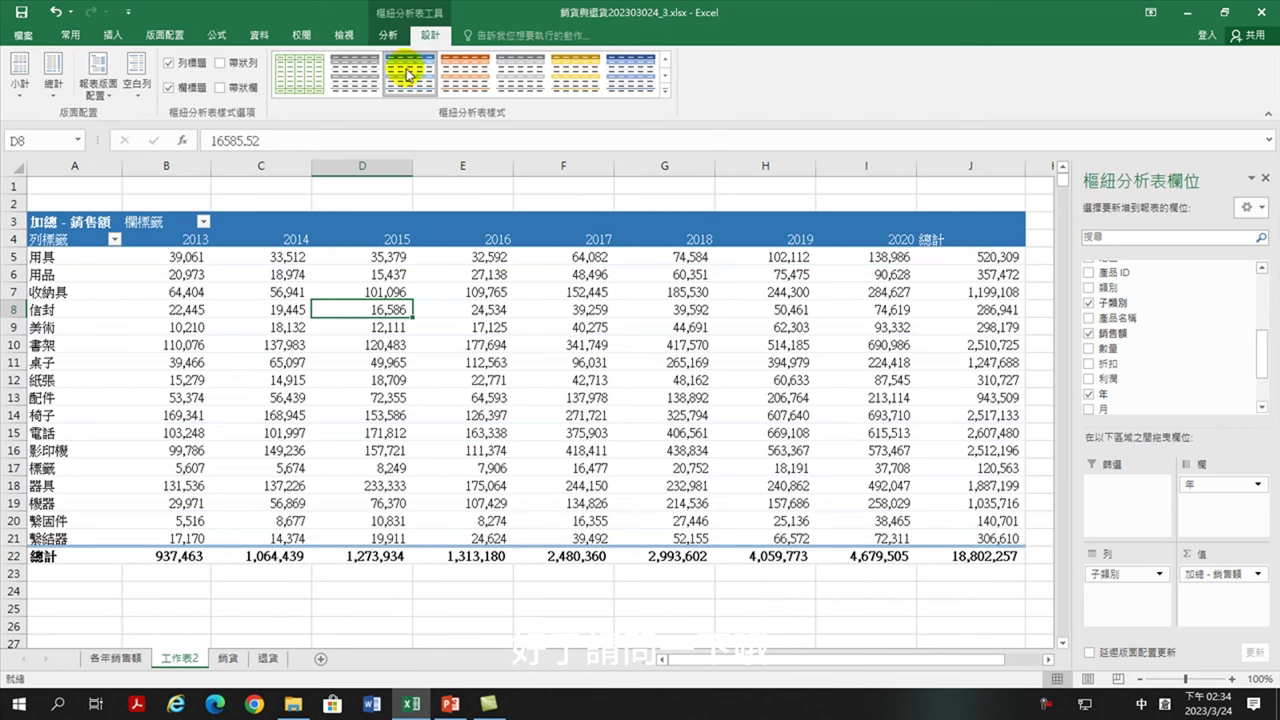
Clear the Column Labels year filter so all years 2013–2020 appear again.
{"action": "left_click", "coordinate": [495, 381]}
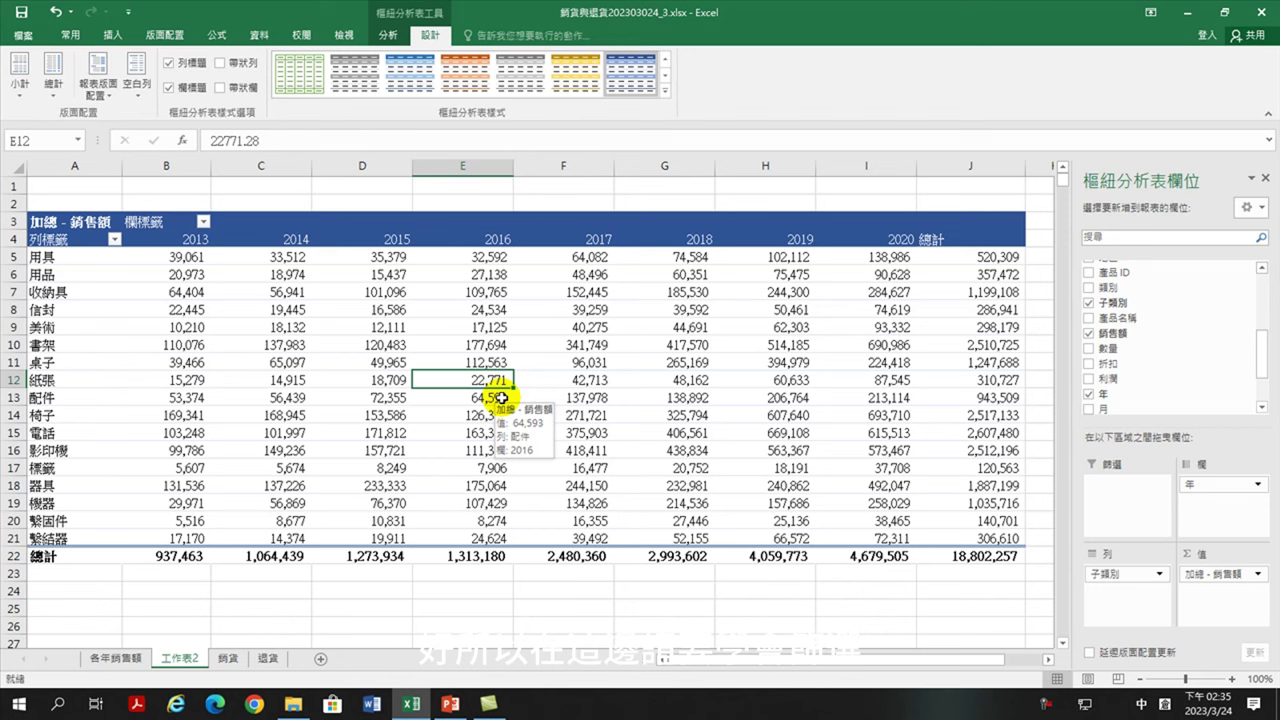
{"action": "left_click", "coordinate": [204, 222]}
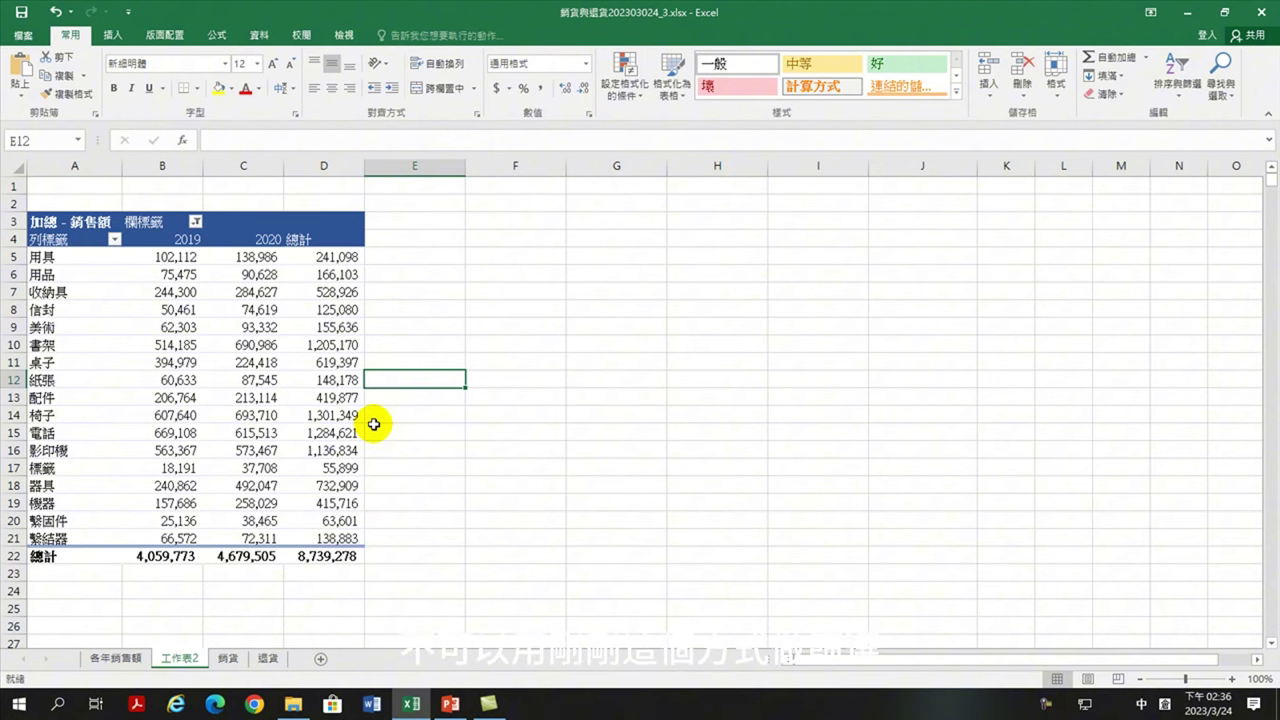
{"action": "left_click", "coordinate": [195, 221]}
{"action": "left_click", "coordinate": [62, 297]}
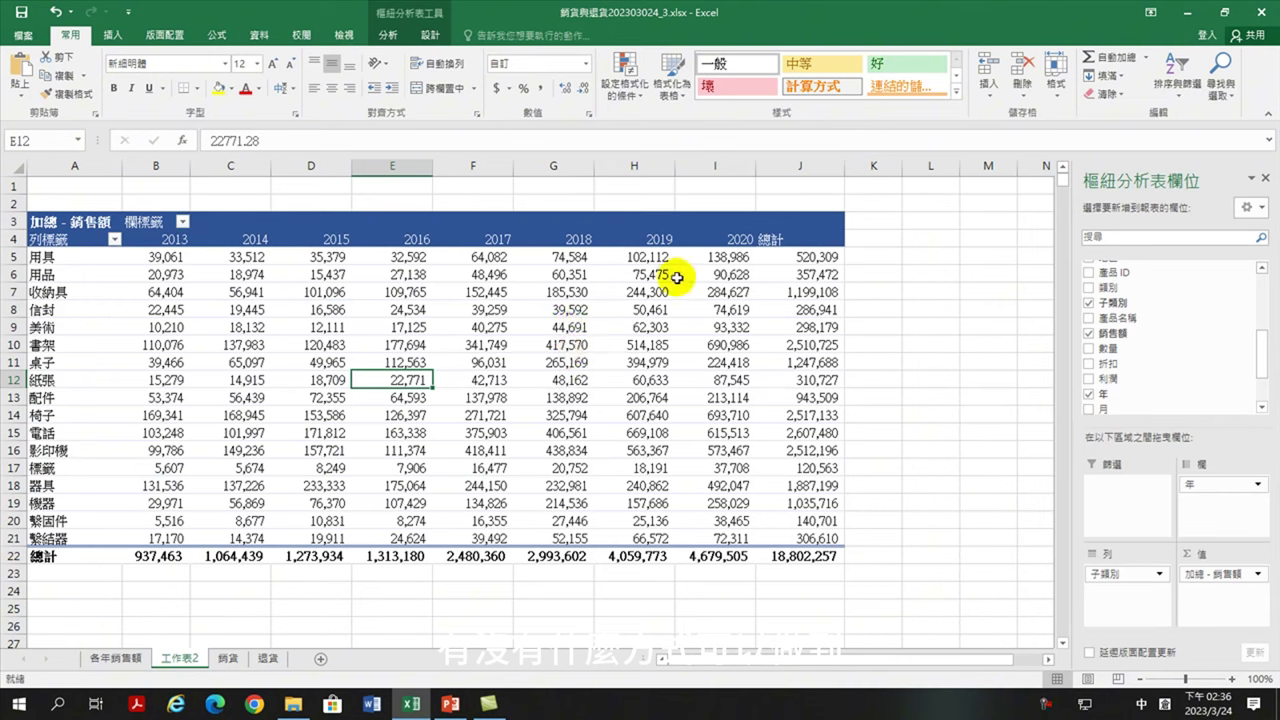
{"action": "mouse_move", "coordinate": [689, 317]}
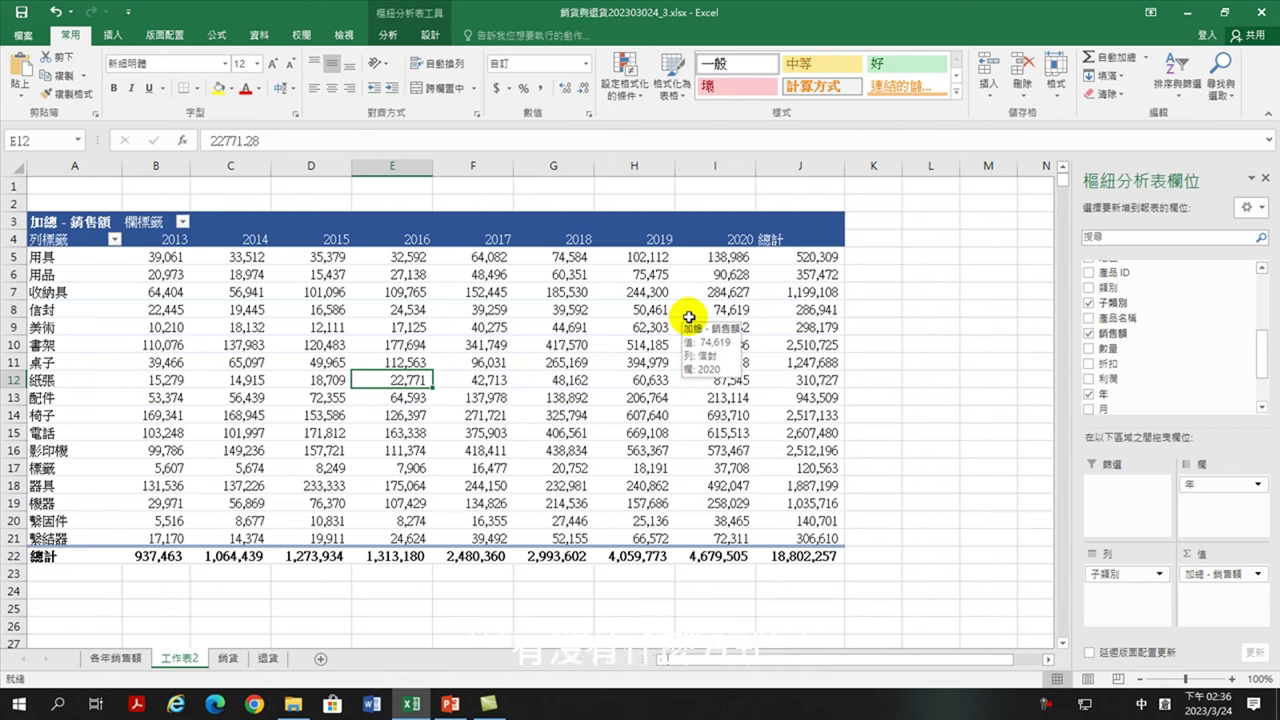
Apply a Top 2 years value filter by 加總 - 銷售額, leaving 2019 and 2020.
{"action": "left_click", "coordinate": [182, 221]}
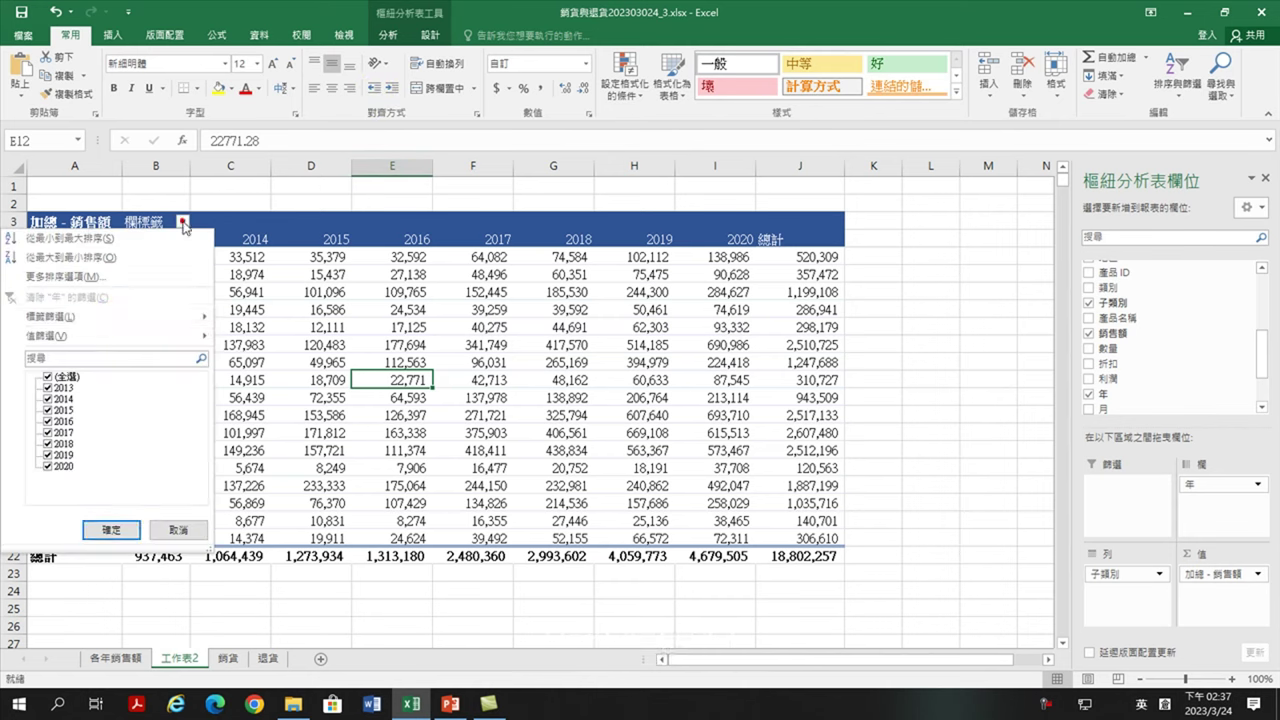
{"action": "mouse_move", "coordinate": [80, 337]}
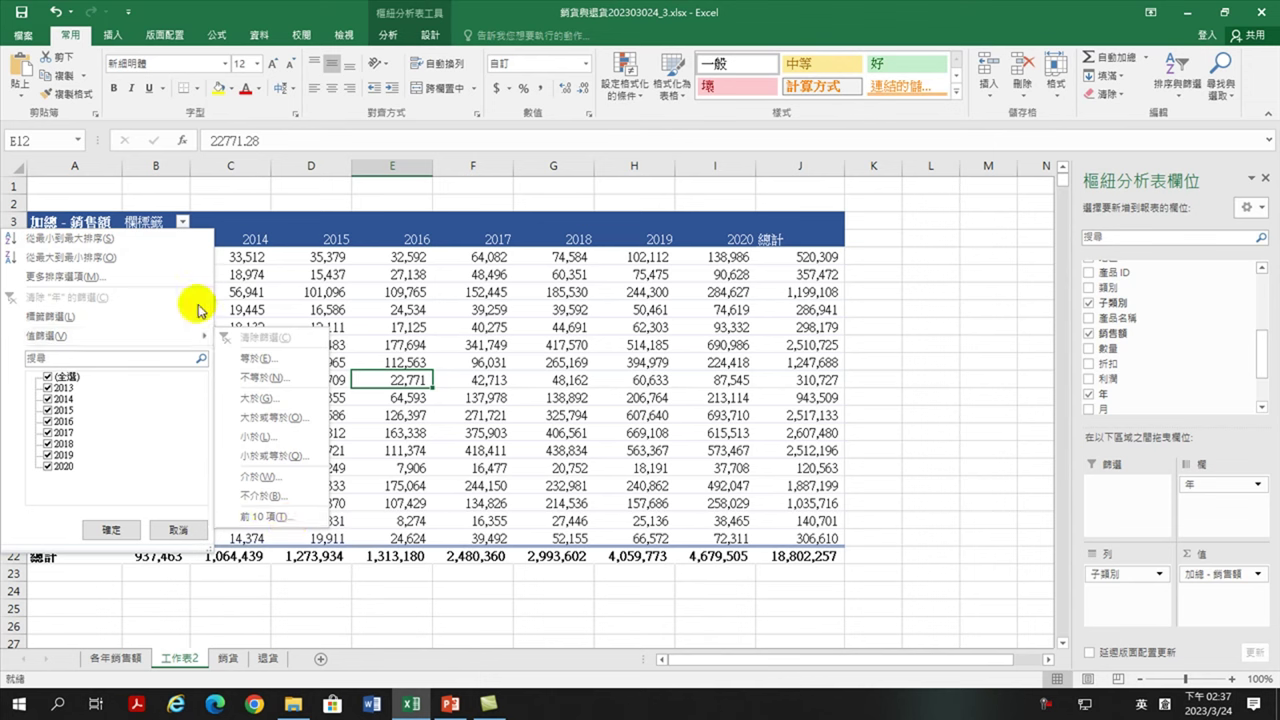
{"action": "left_click", "coordinate": [148, 220]}
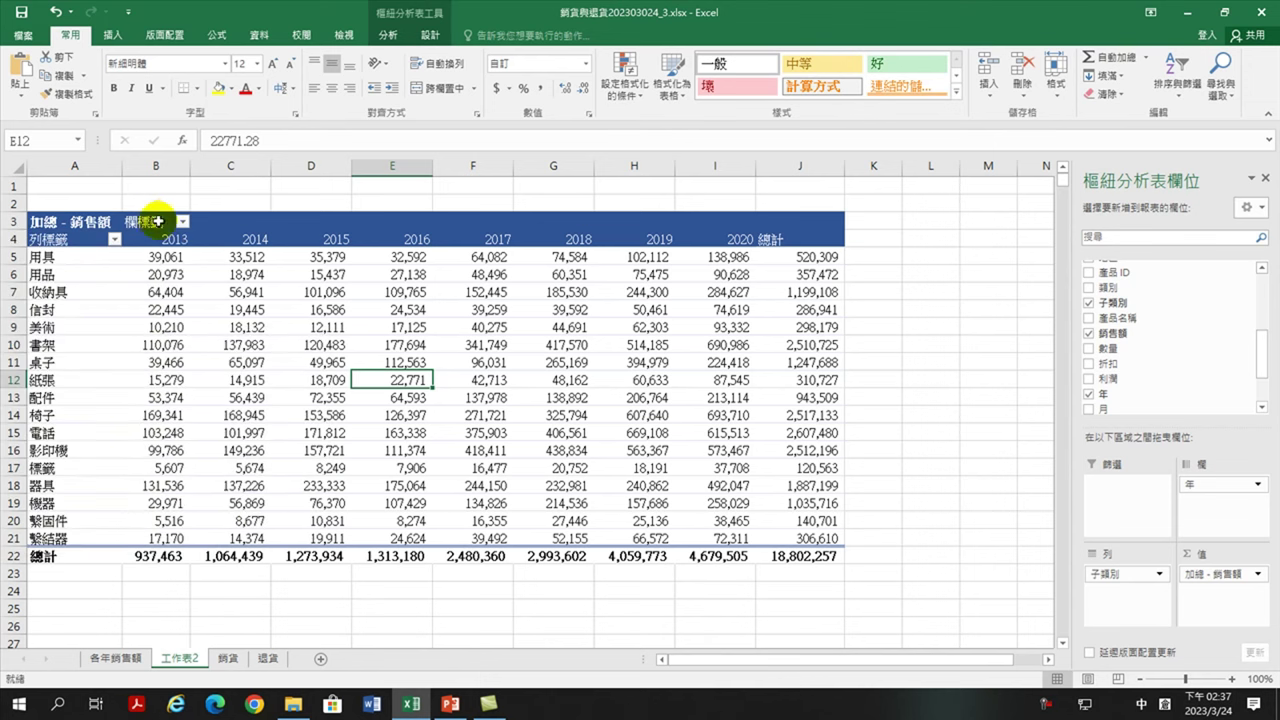
{"action": "left_click", "coordinate": [183, 222]}
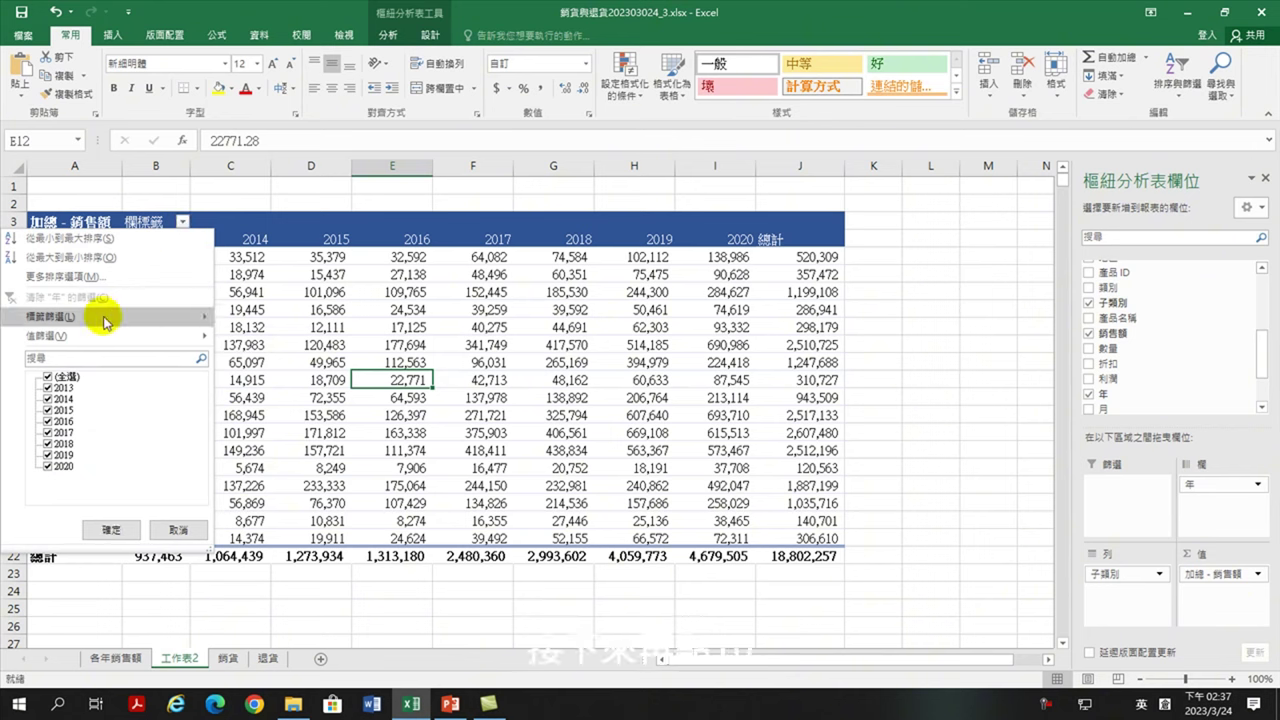
{"action": "mouse_move", "coordinate": [72, 340]}
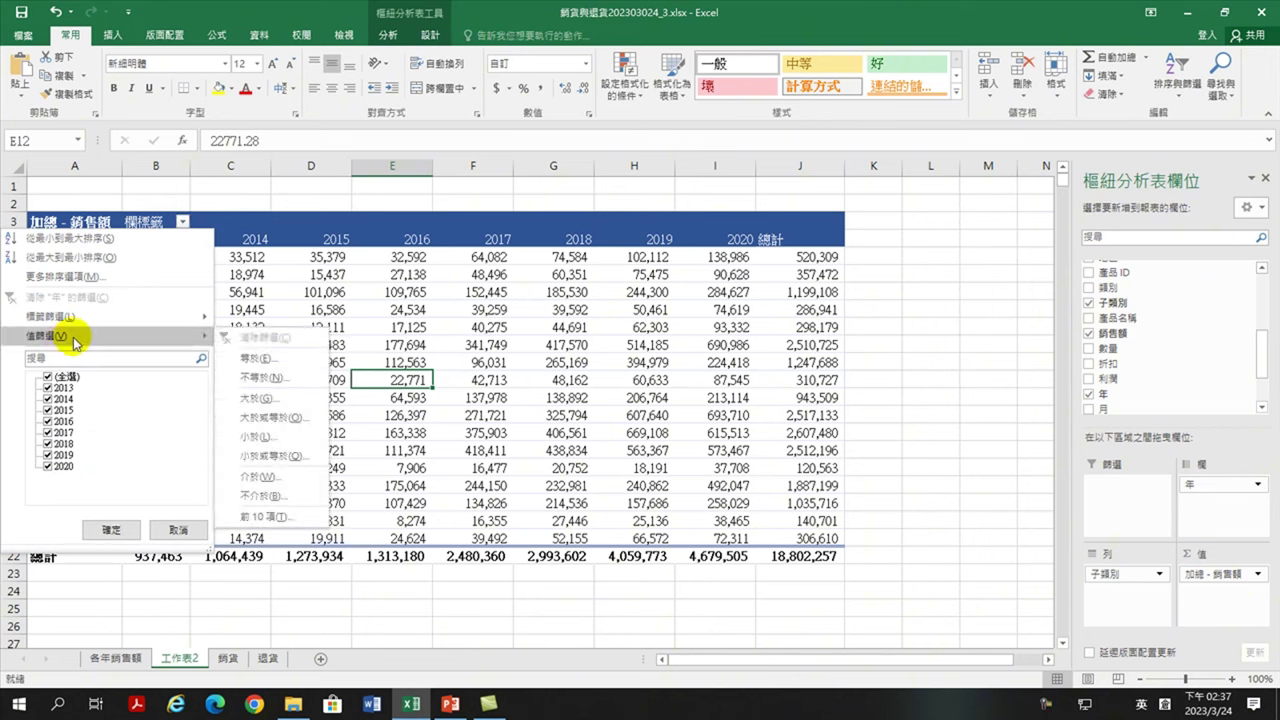
{"action": "left_click", "coordinate": [258, 516]}
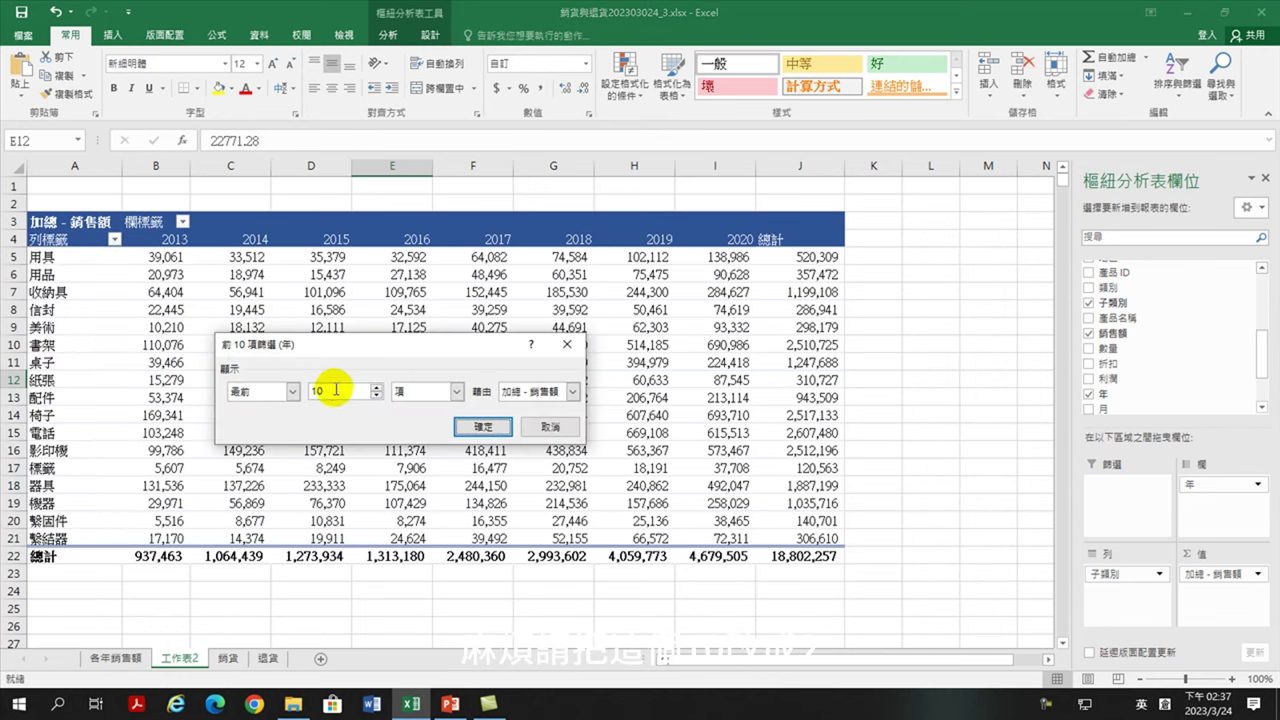
{"action": "left_click_drag", "start_coordinate": [330, 391], "coordinate": [289, 386]}
{"action": "type", "text": "2"}
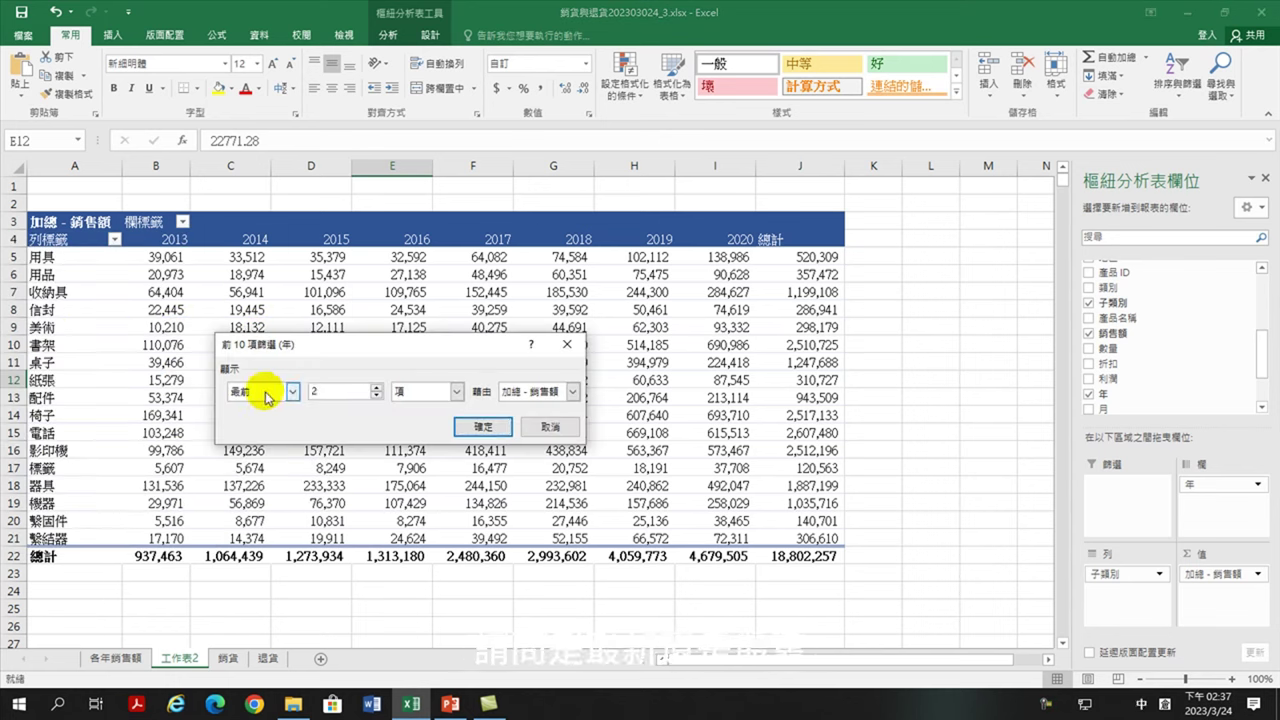
{"action": "left_click", "coordinate": [262, 394]}
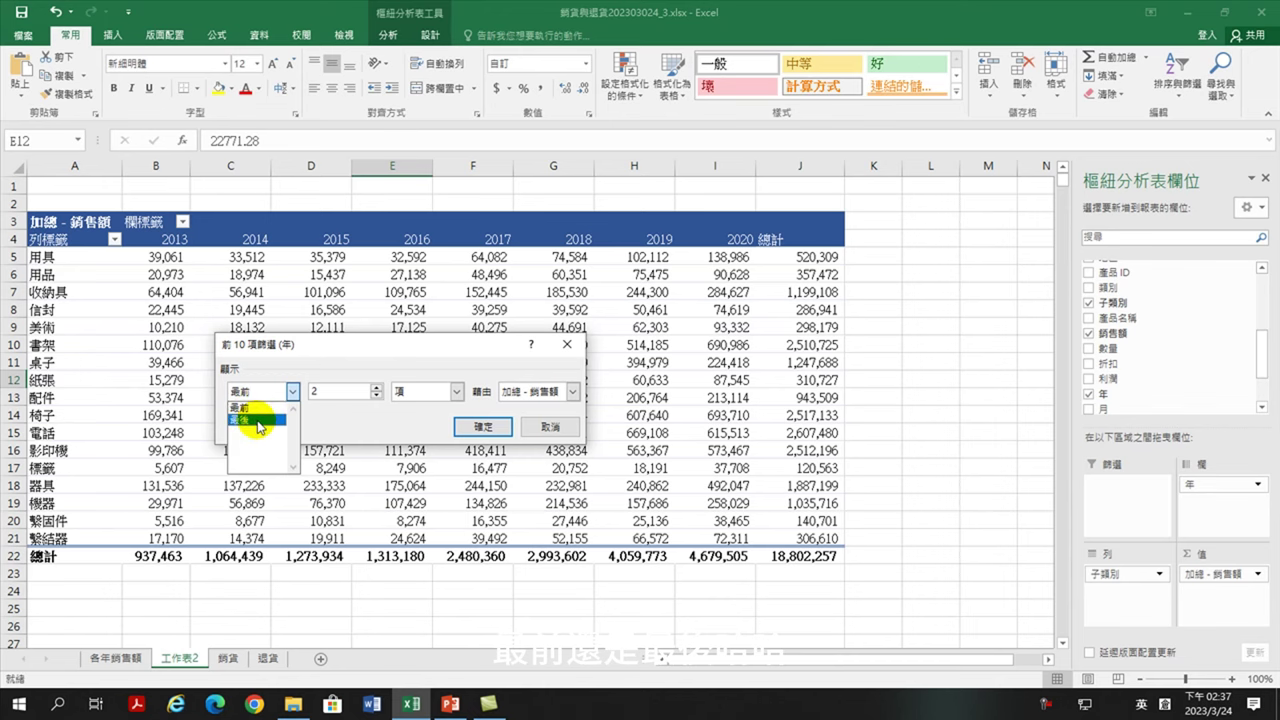
{"action": "left_click", "coordinate": [243, 407]}
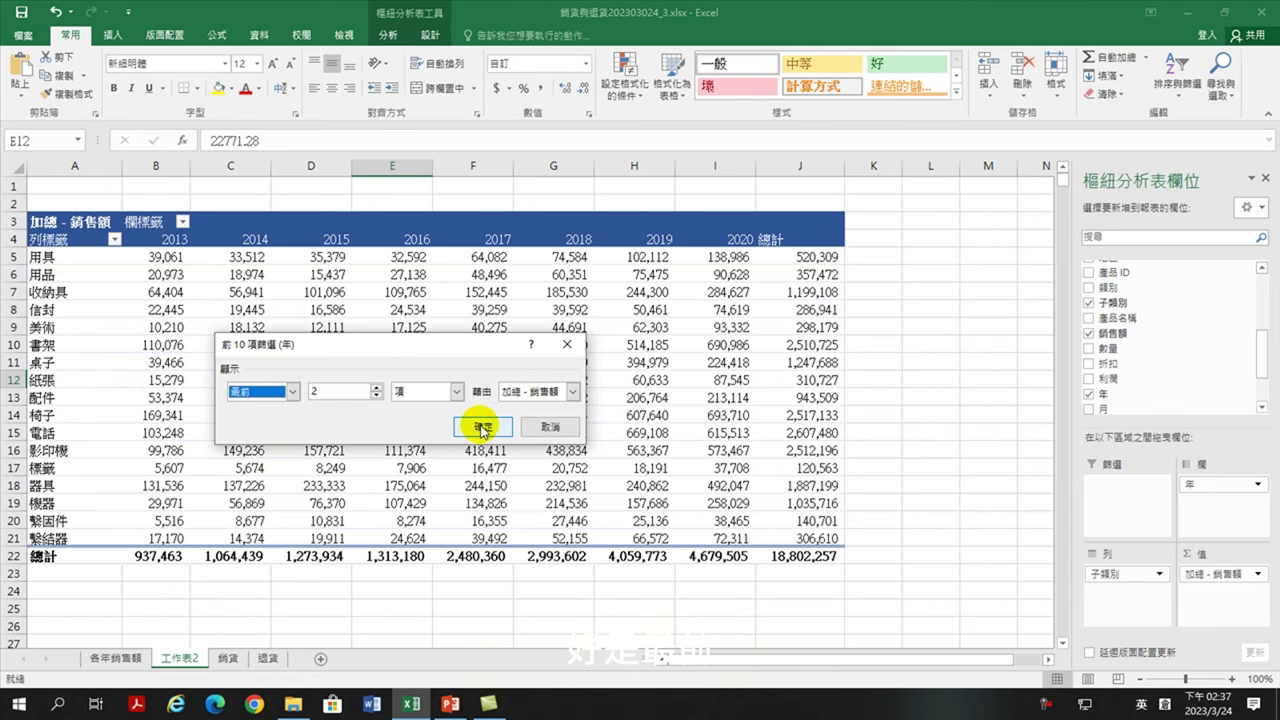
{"action": "left_click", "coordinate": [483, 428]}
{"action": "left_click", "coordinate": [245, 310]}
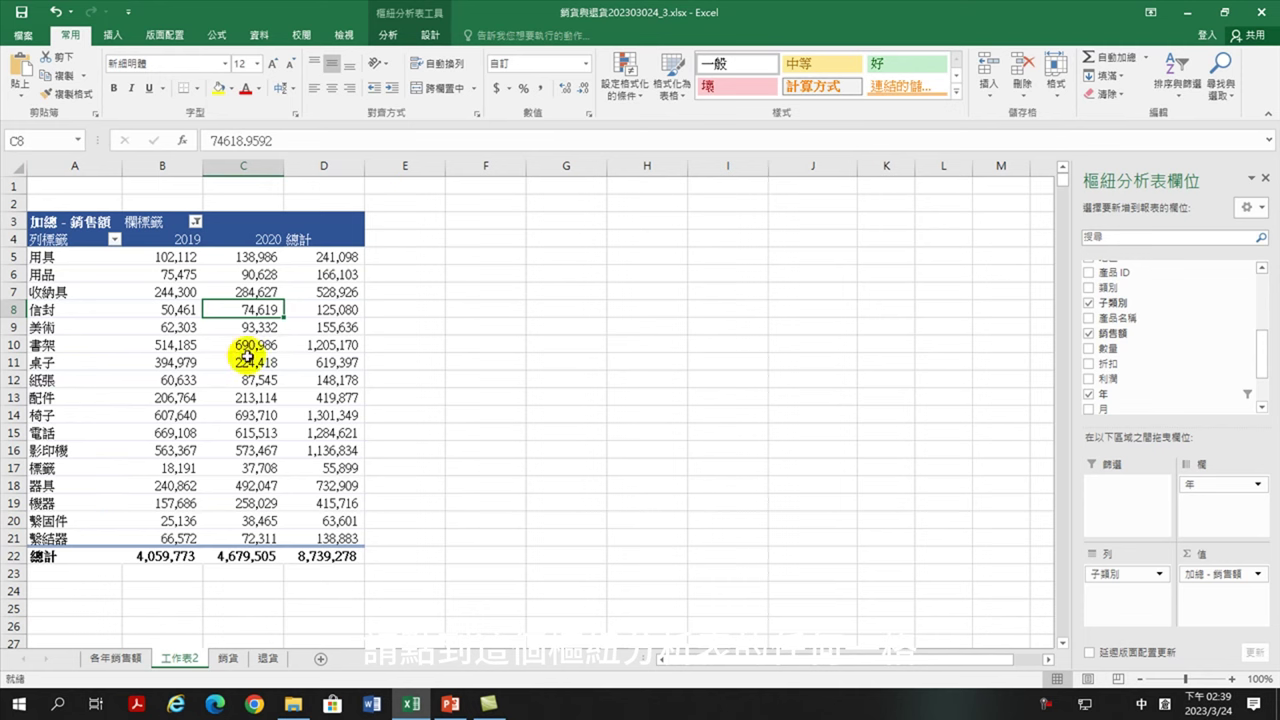
Insert a Clustered Column PivotChart and give it the fourth style with gradient and data labels.
{"action": "mouse_move", "coordinate": [246, 356]}
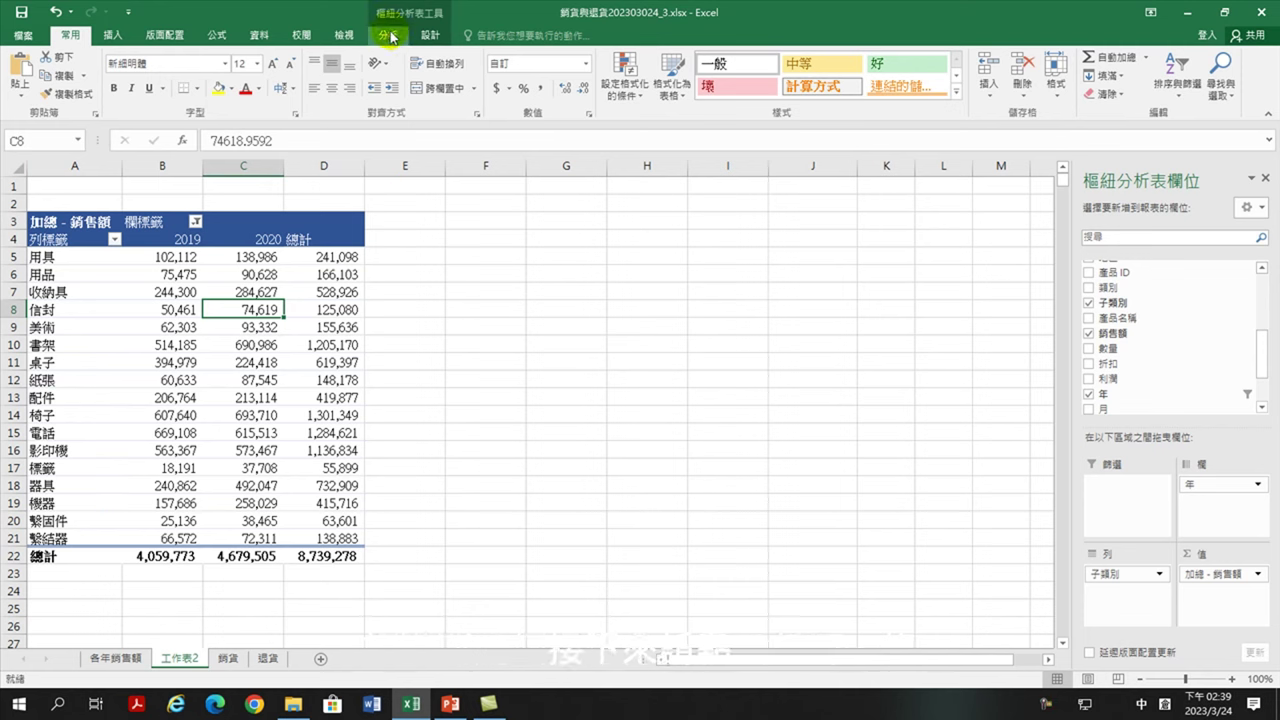
{"action": "left_click", "coordinate": [390, 36]}
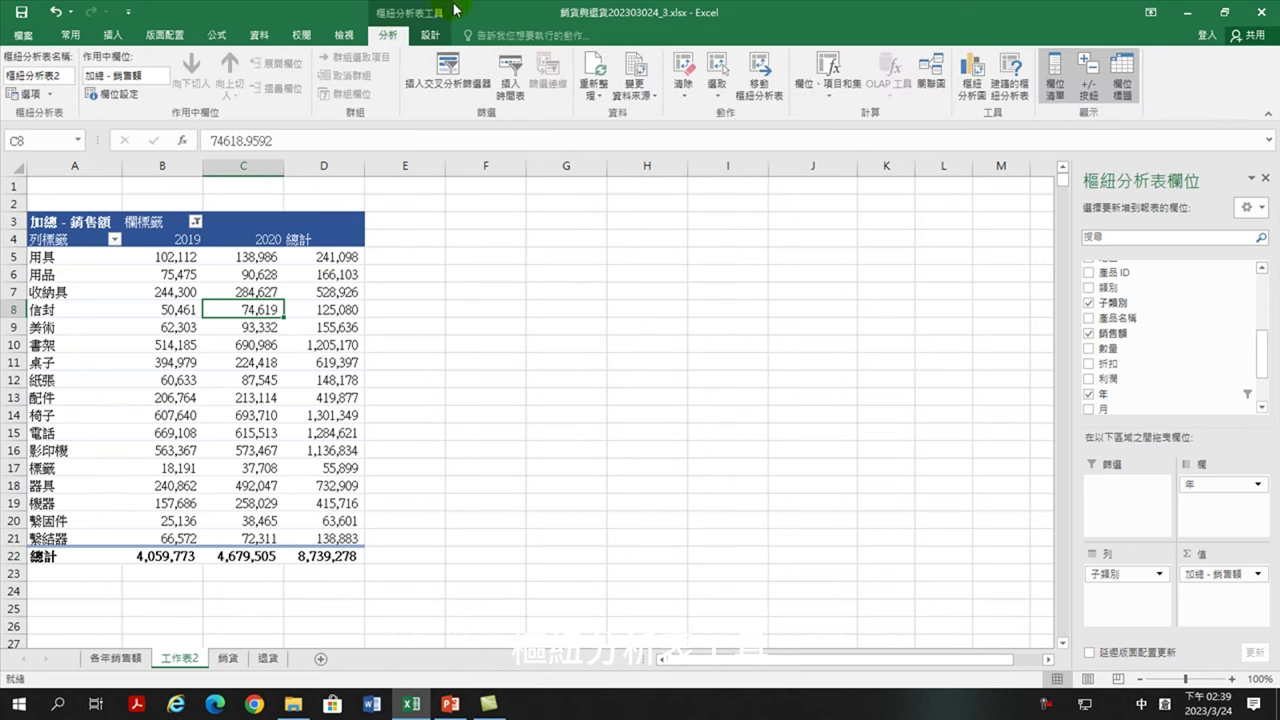
{"action": "left_click", "coordinate": [397, 38]}
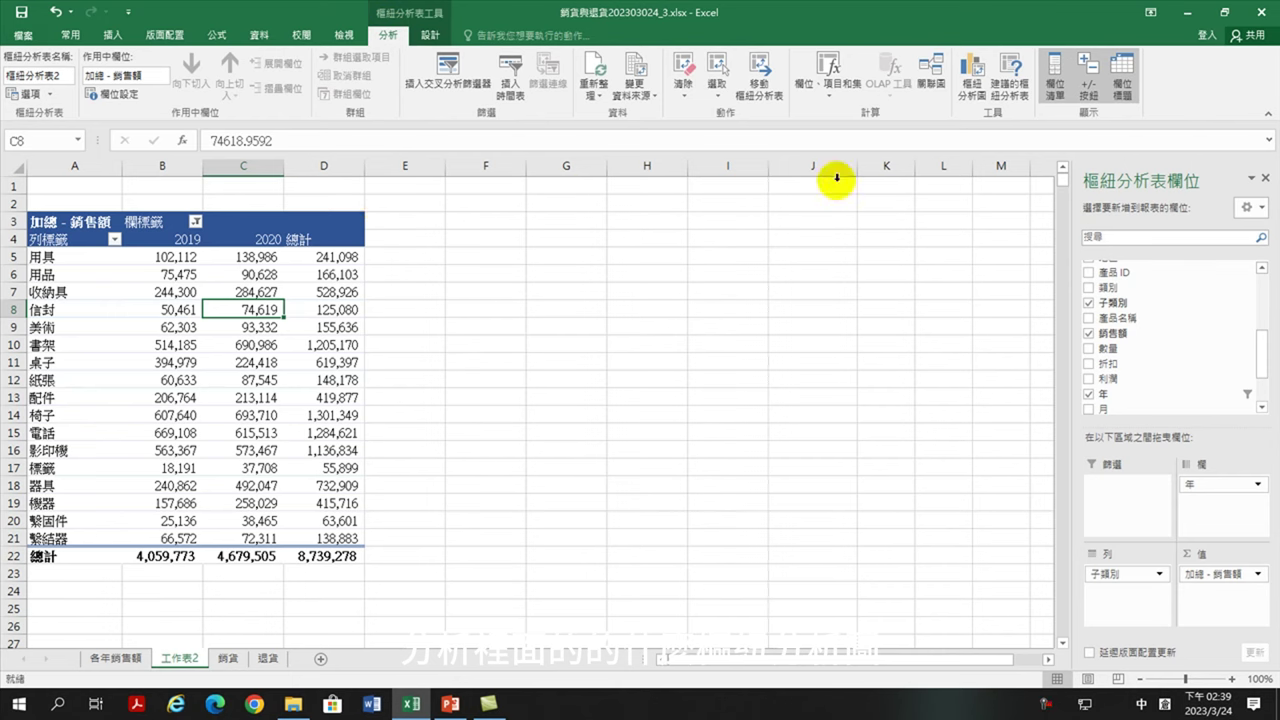
{"action": "left_click", "coordinate": [975, 98]}
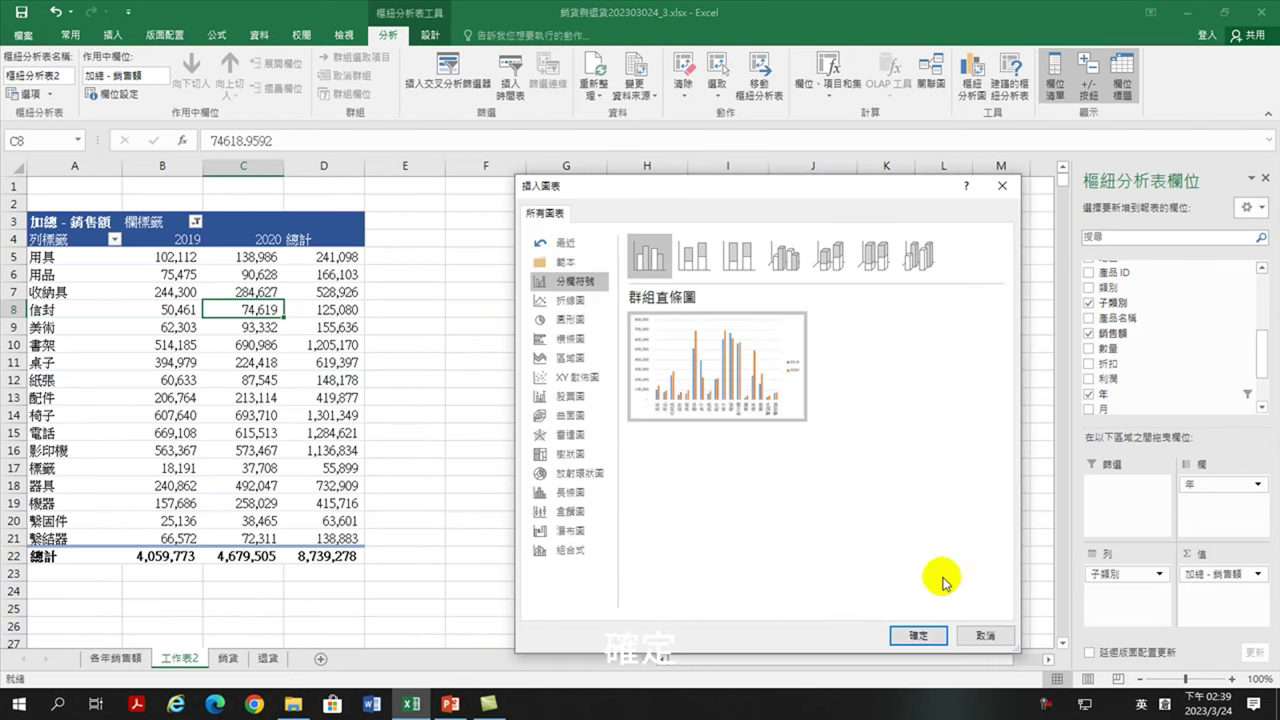
{"action": "left_click", "coordinate": [921, 633]}
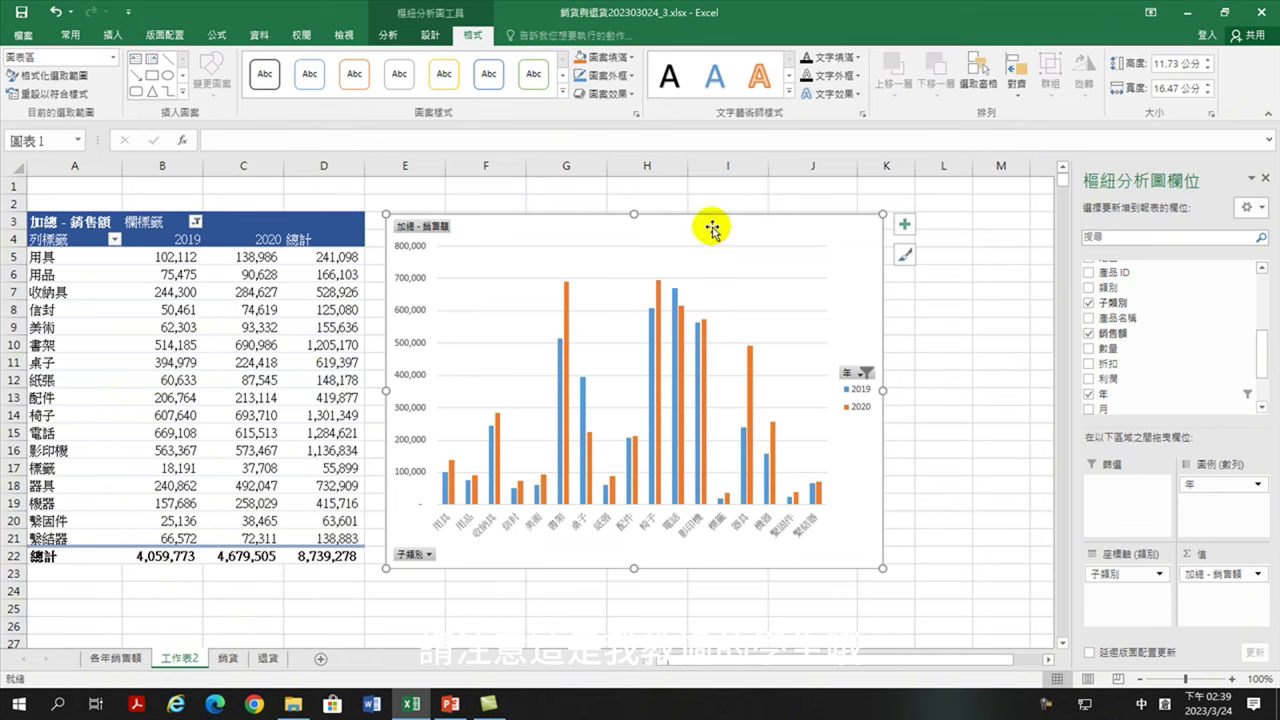
{"action": "left_click", "coordinate": [430, 35]}
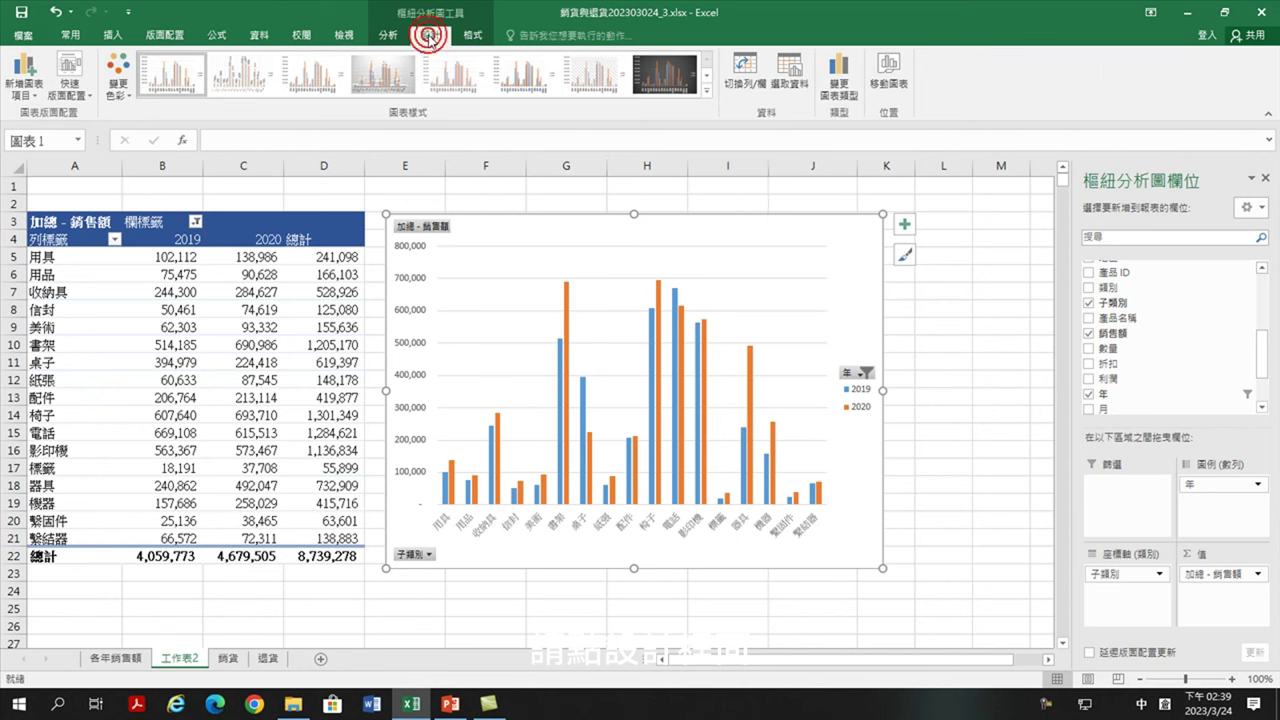
{"action": "left_click", "coordinate": [384, 78]}
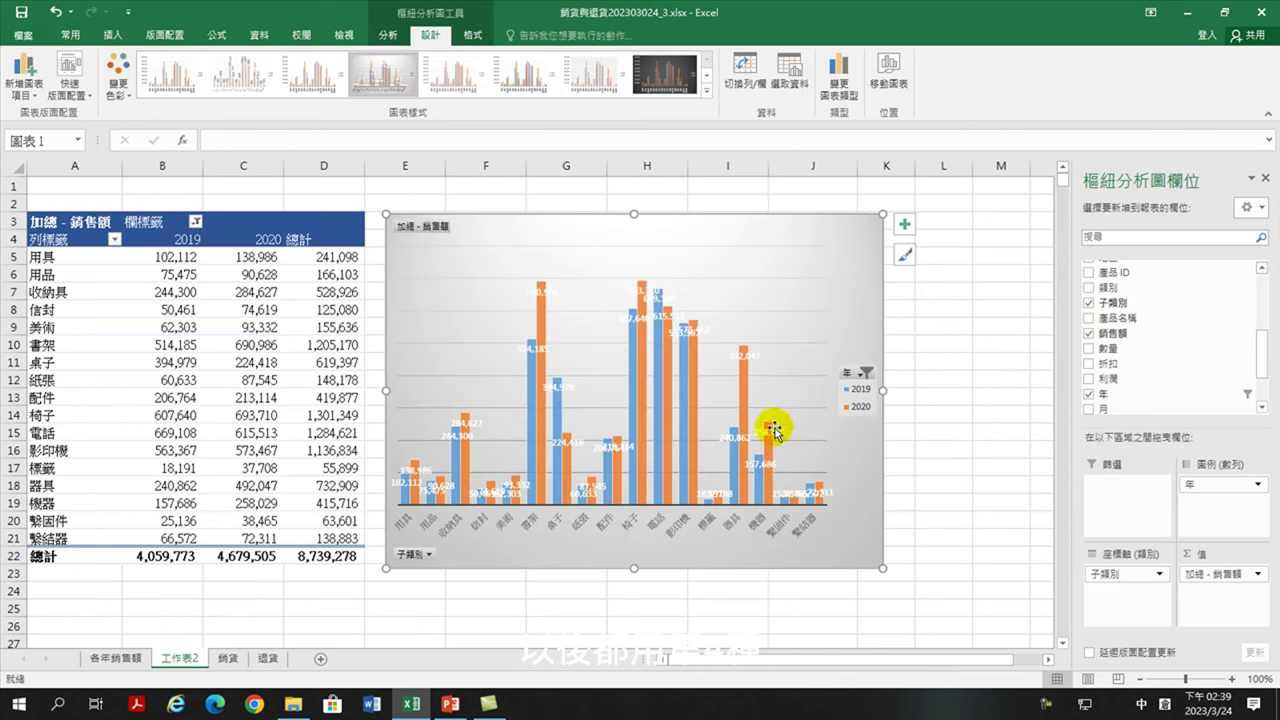
Title the chart on 工作表2 '子類別產品同期比較' and begin renaming its sheet tab.
{"action": "left_click", "coordinate": [115, 657]}
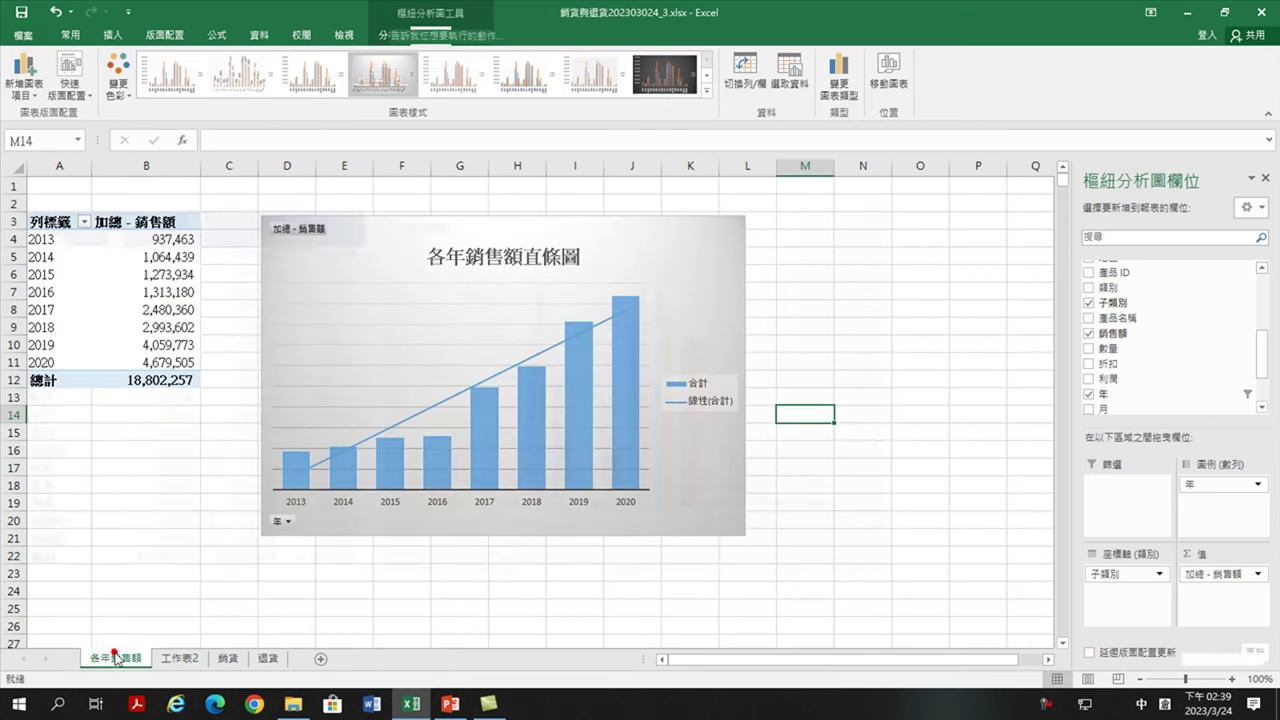
{"action": "left_click", "coordinate": [177, 657]}
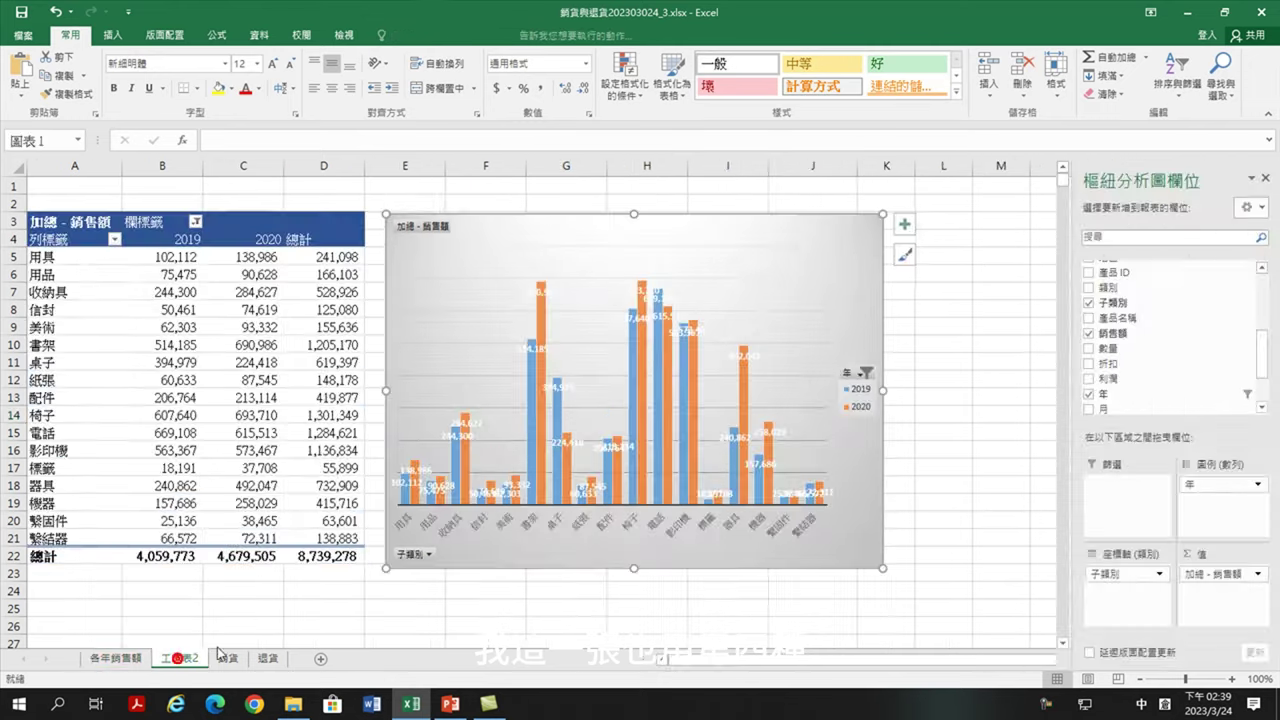
{"action": "left_click", "coordinate": [741, 403]}
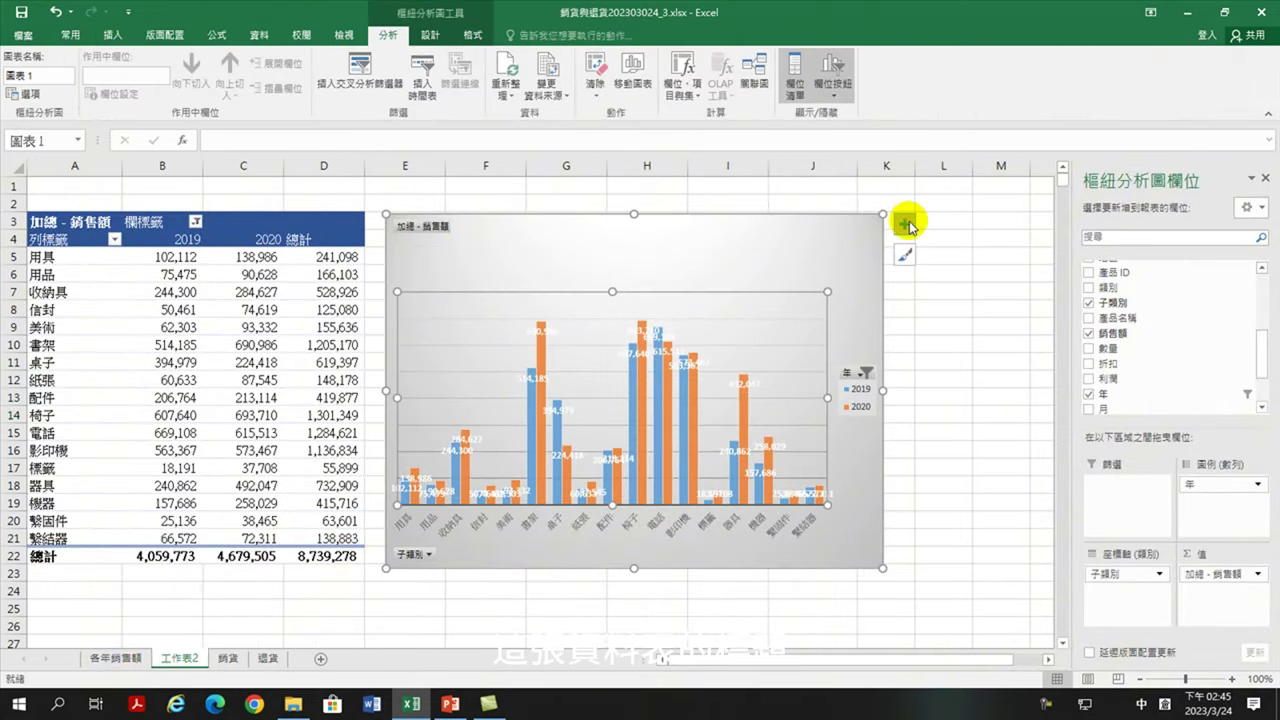
{"action": "left_click", "coordinate": [906, 224]}
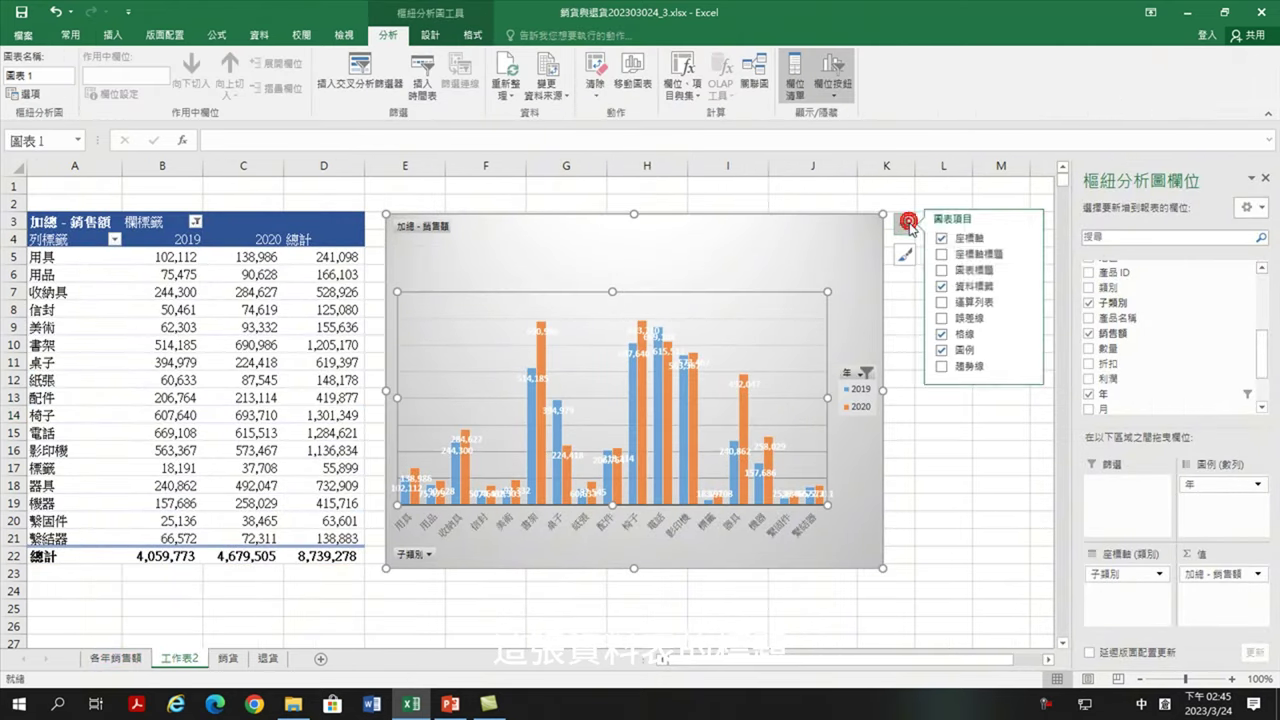
{"action": "left_click", "coordinate": [944, 270]}
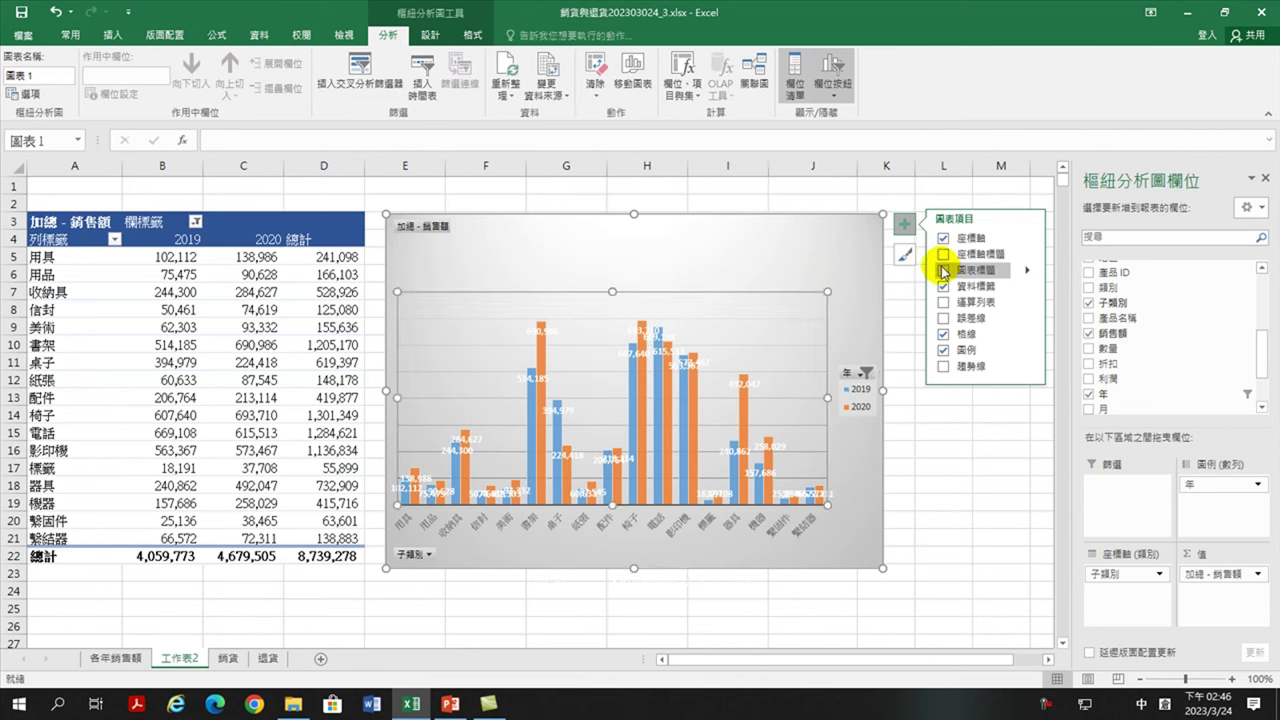
{"action": "double_click", "coordinate": [638, 255]}
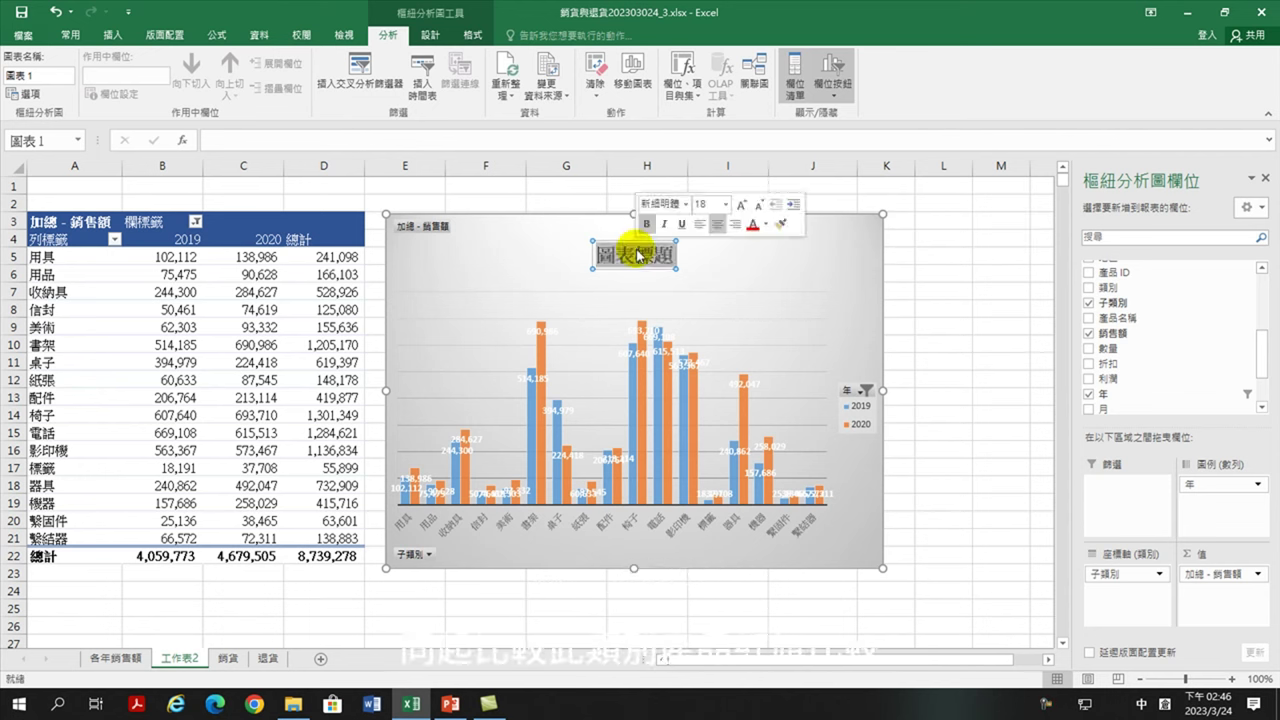
{"action": "type", "text": "子類"}
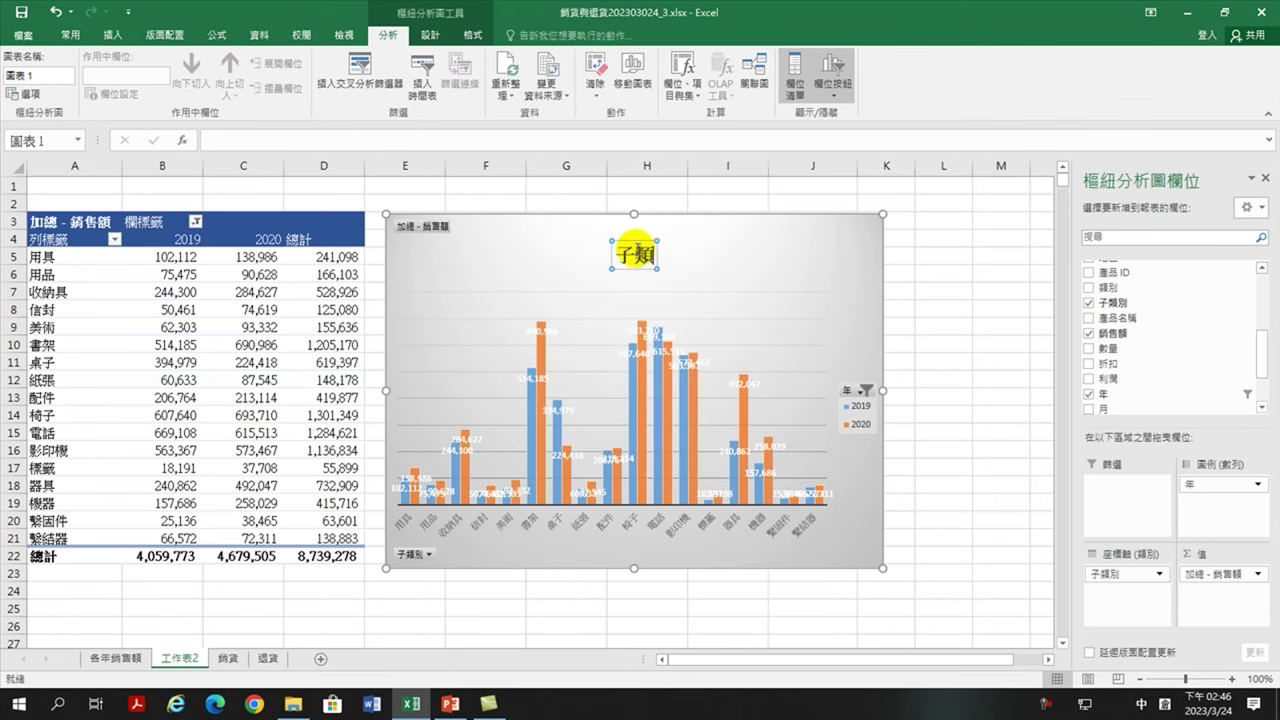
{"action": "type", "text": "別產品同"}
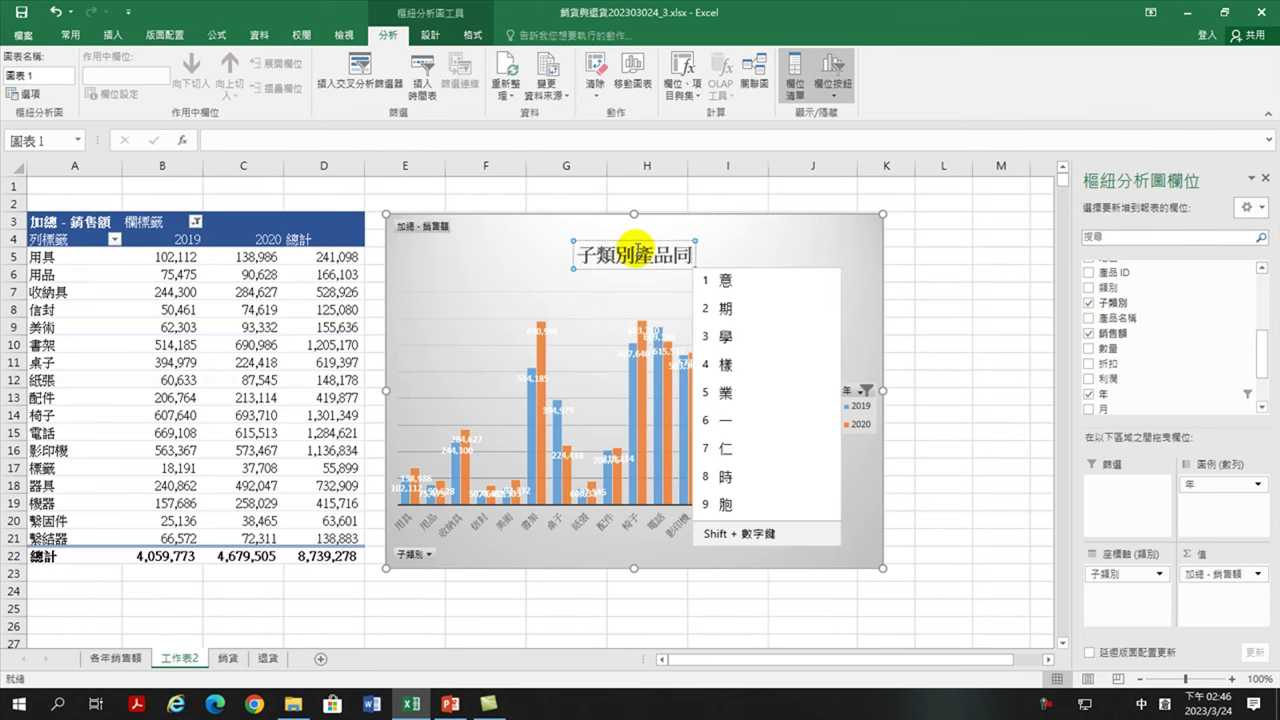
{"action": "type", "text": "期比較"}
{"action": "left_click", "coordinate": [943, 256]}
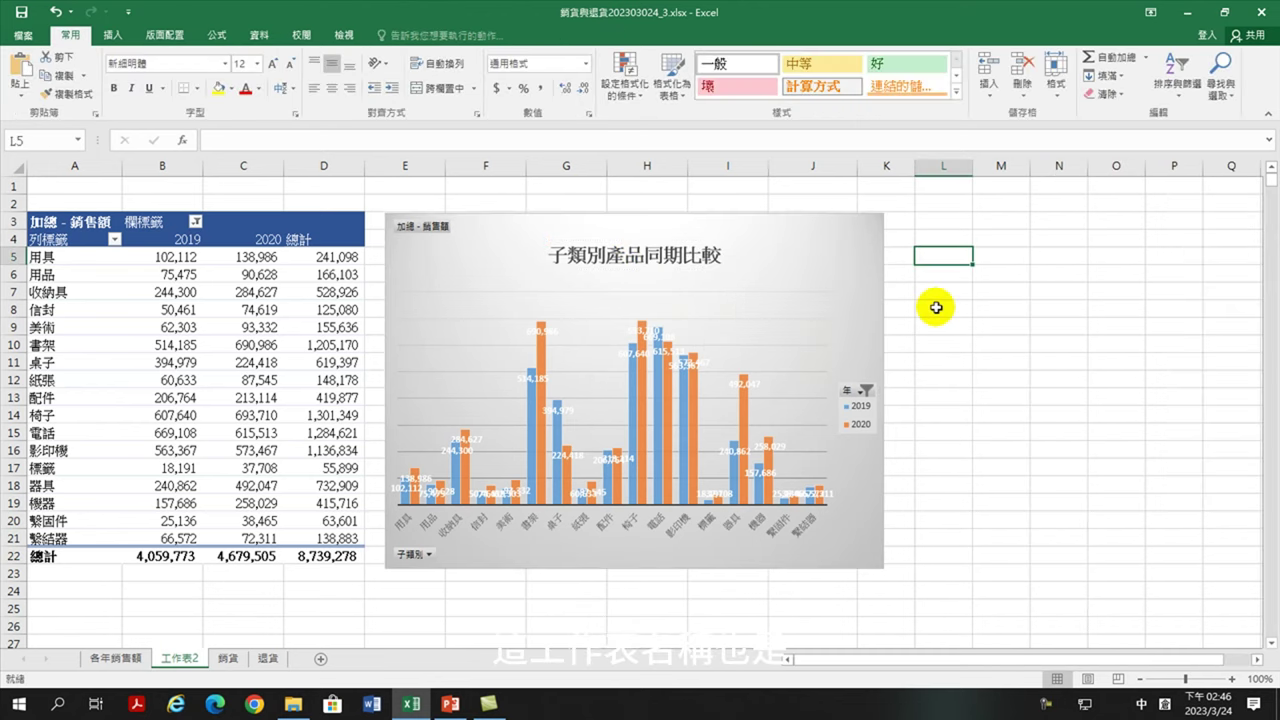
{"action": "double_click", "coordinate": [190, 657]}
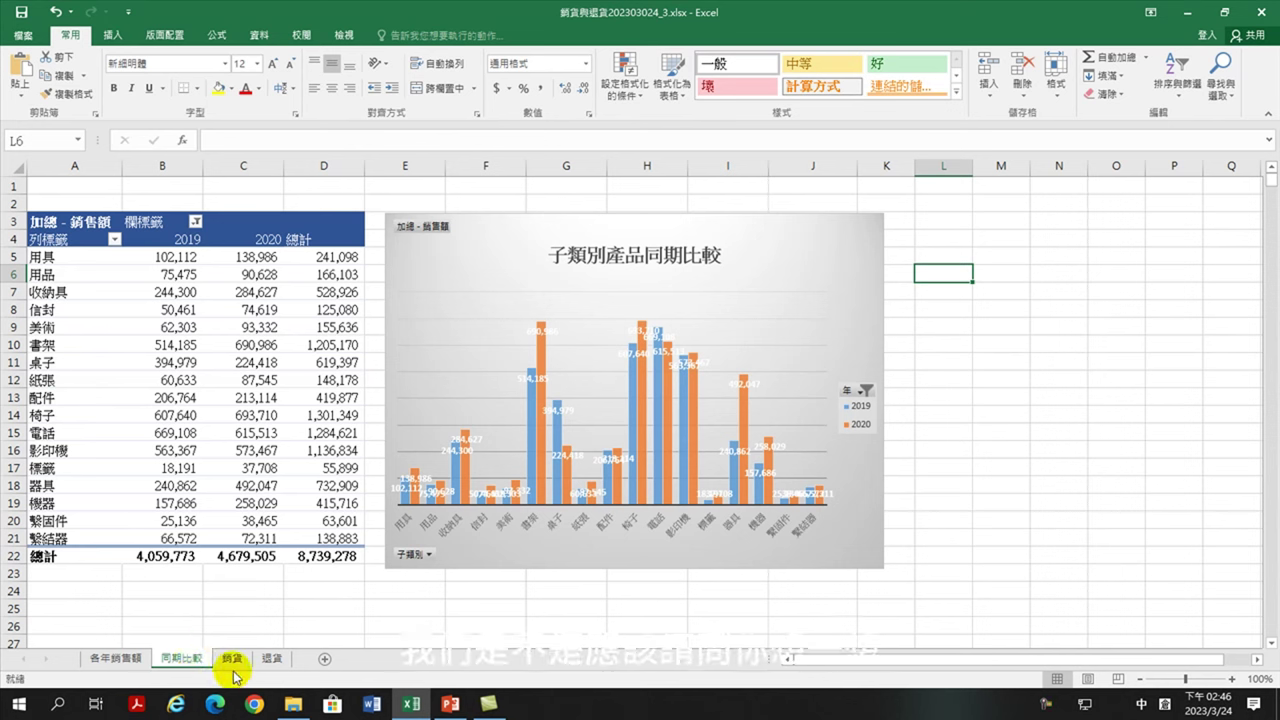
Switch to the 銷貨 sheet and scroll right through its sales data columns.
{"action": "left_click", "coordinate": [234, 659]}
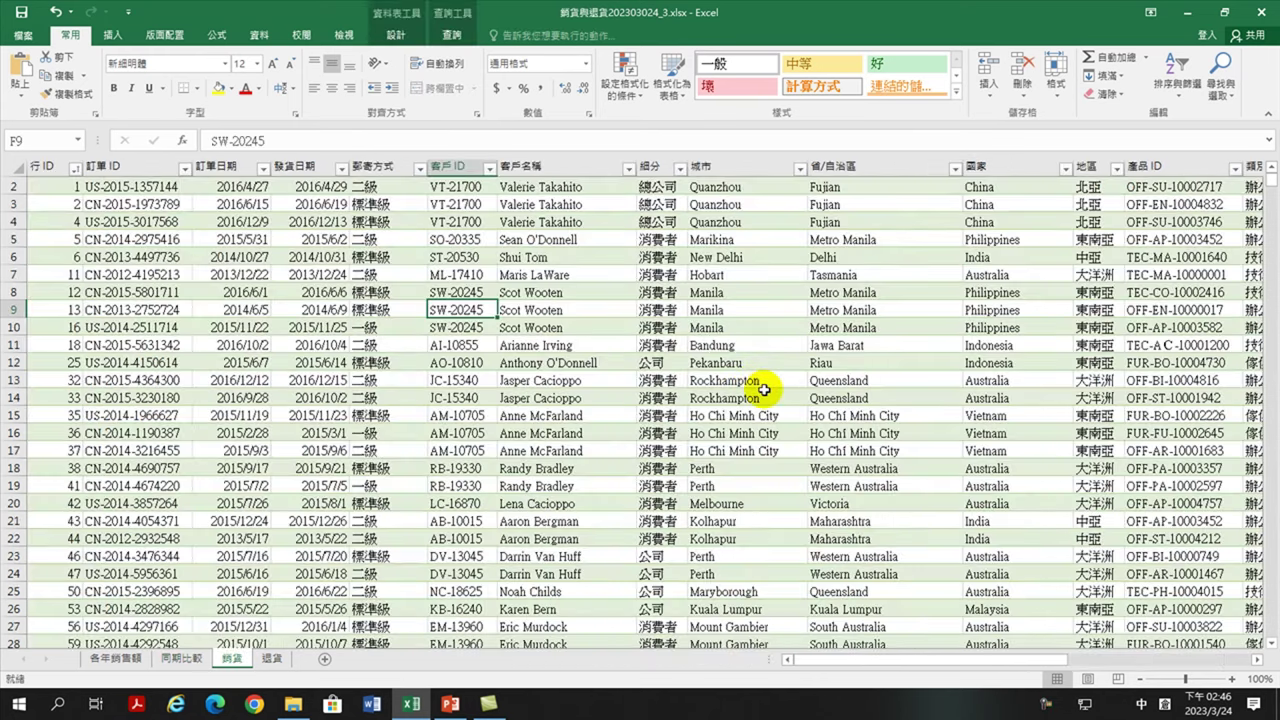
{"action": "left_click", "coordinate": [715, 259]}
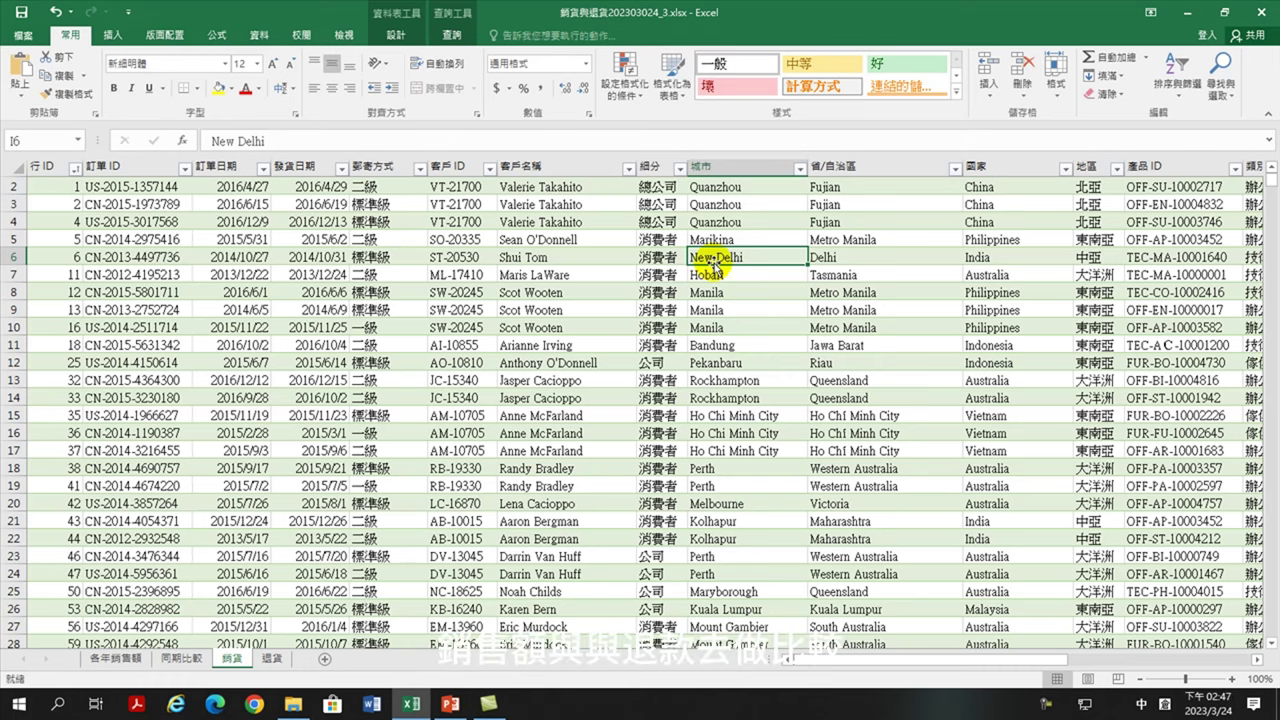
{"action": "scroll", "coordinate": [713, 262], "scroll_direction": "right", "scroll_amount": 5}
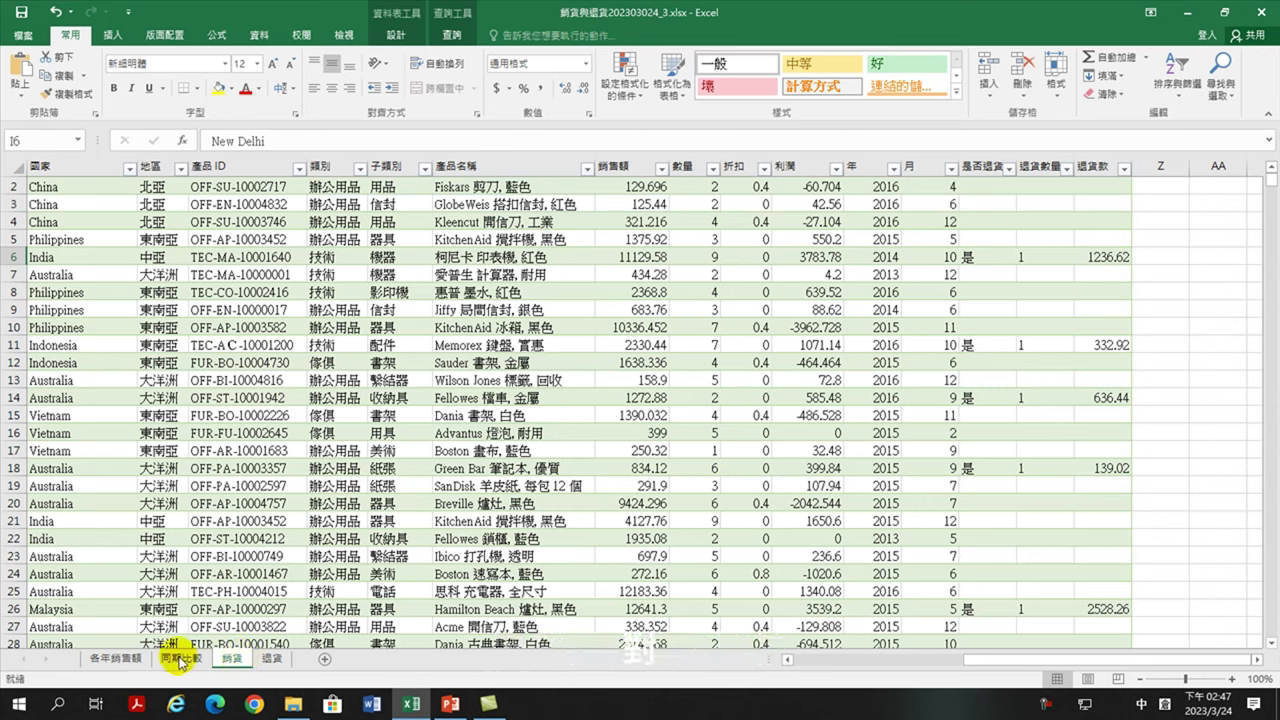
{"action": "left_click", "coordinate": [438, 311]}
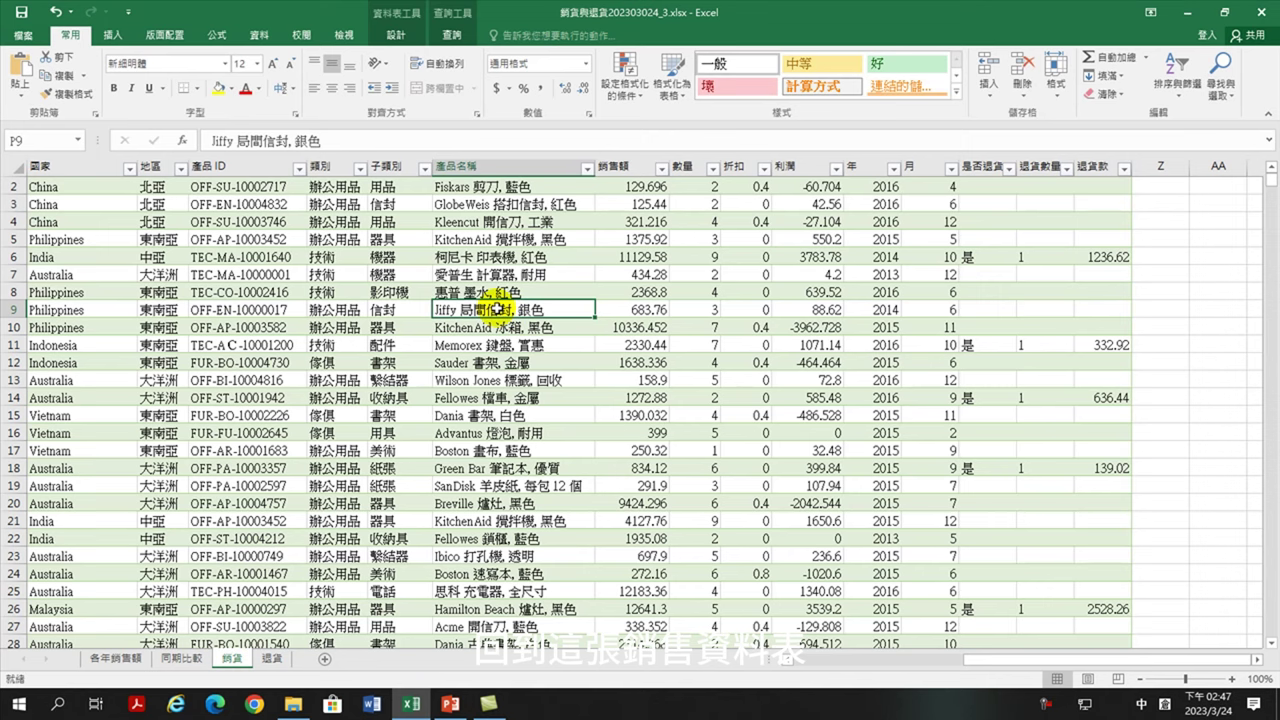
{"action": "left_click", "coordinate": [113, 34]}
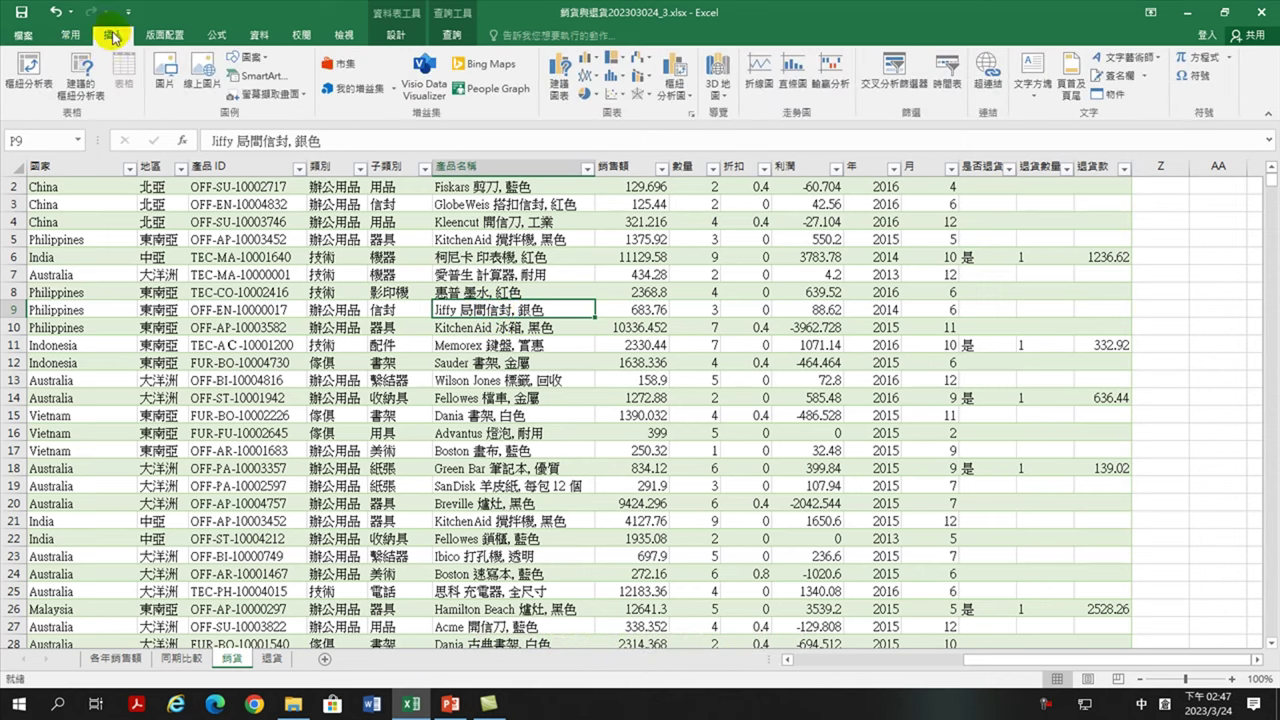
{"action": "left_click", "coordinate": [27, 68]}
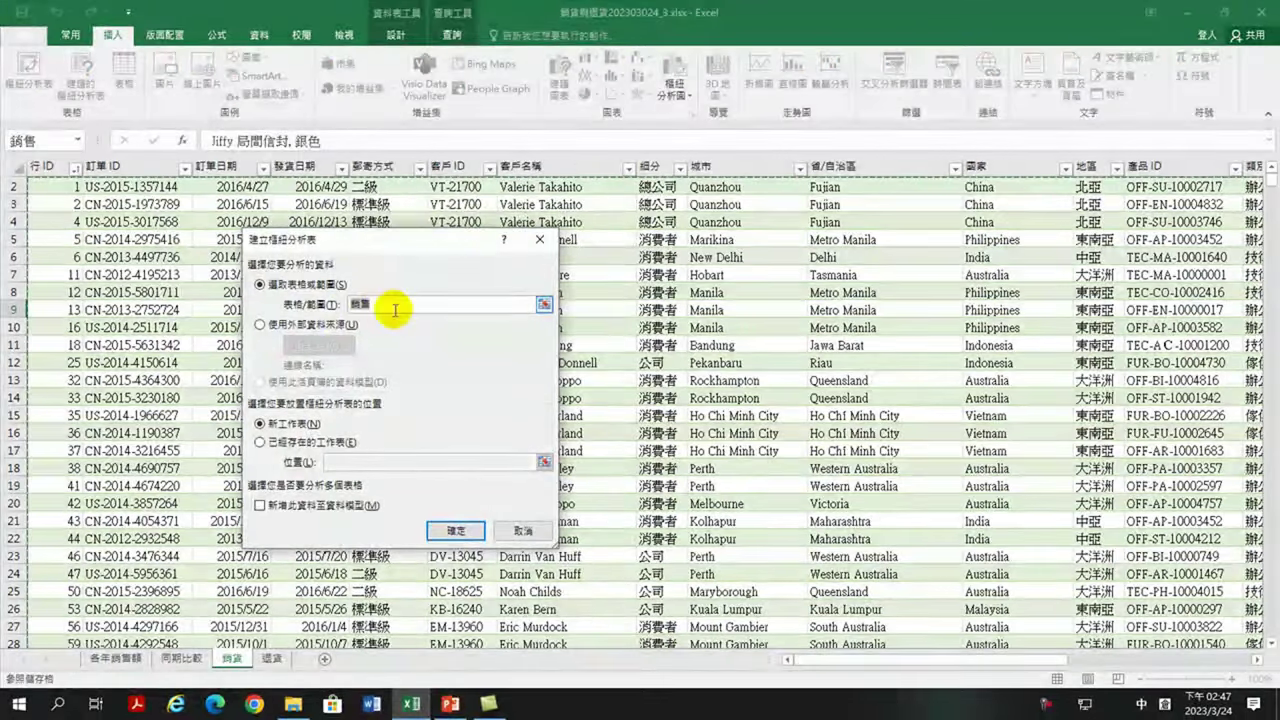
{"action": "left_click", "coordinate": [456, 531]}
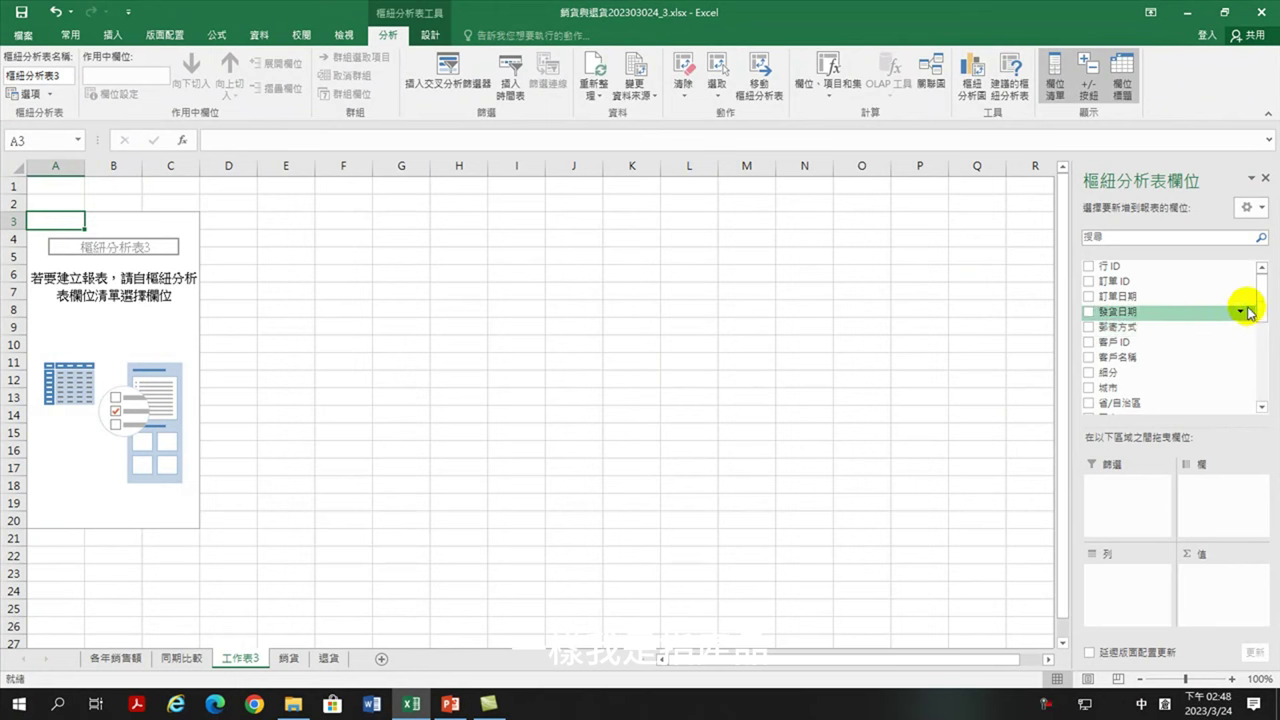
{"action": "mouse_move", "coordinate": [1263, 292]}
{"action": "left_mouse_down"}
{"action": "mouse_move", "coordinate": [1272, 318]}
{"action": "mouse_move", "coordinate": [1268, 292]}
{"action": "left_mouse_up"}
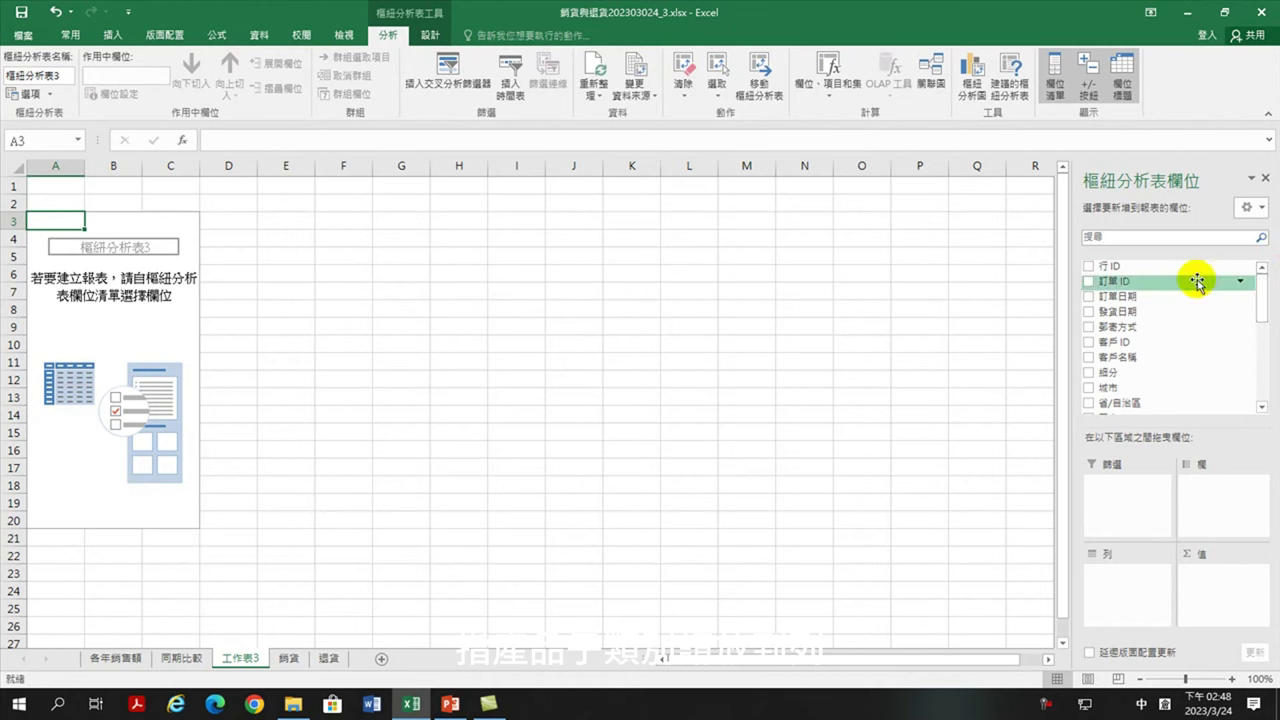
{"action": "scroll", "coordinate": [1194, 282], "scroll_direction": "down", "scroll_amount": 3}
{"action": "mouse_move", "coordinate": [1113, 334]}
{"action": "left_mouse_down"}
{"action": "mouse_move", "coordinate": [1124, 590]}
{"action": "mouse_move", "coordinate": [1122, 402]}
{"action": "mouse_move", "coordinate": [1211, 486]}
{"action": "left_mouse_up"}
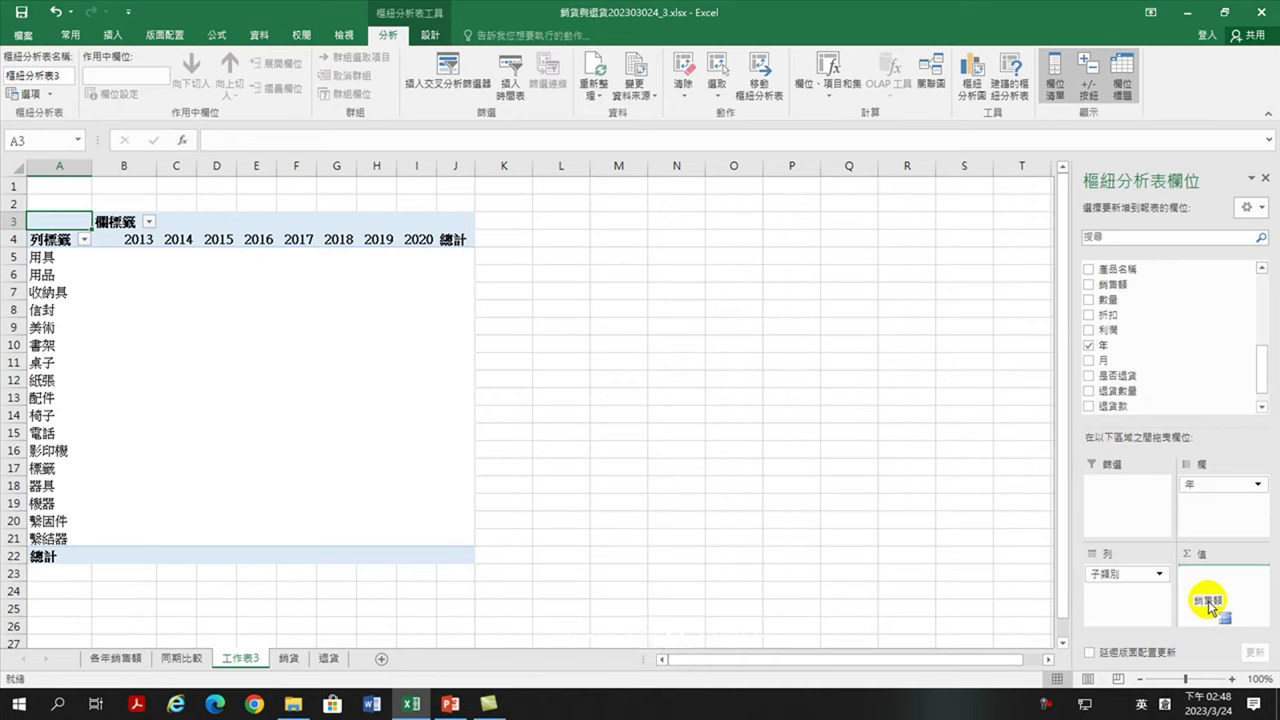
{"action": "left_click_drag", "start_coordinate": [1137, 300], "coordinate": [1206, 600]}
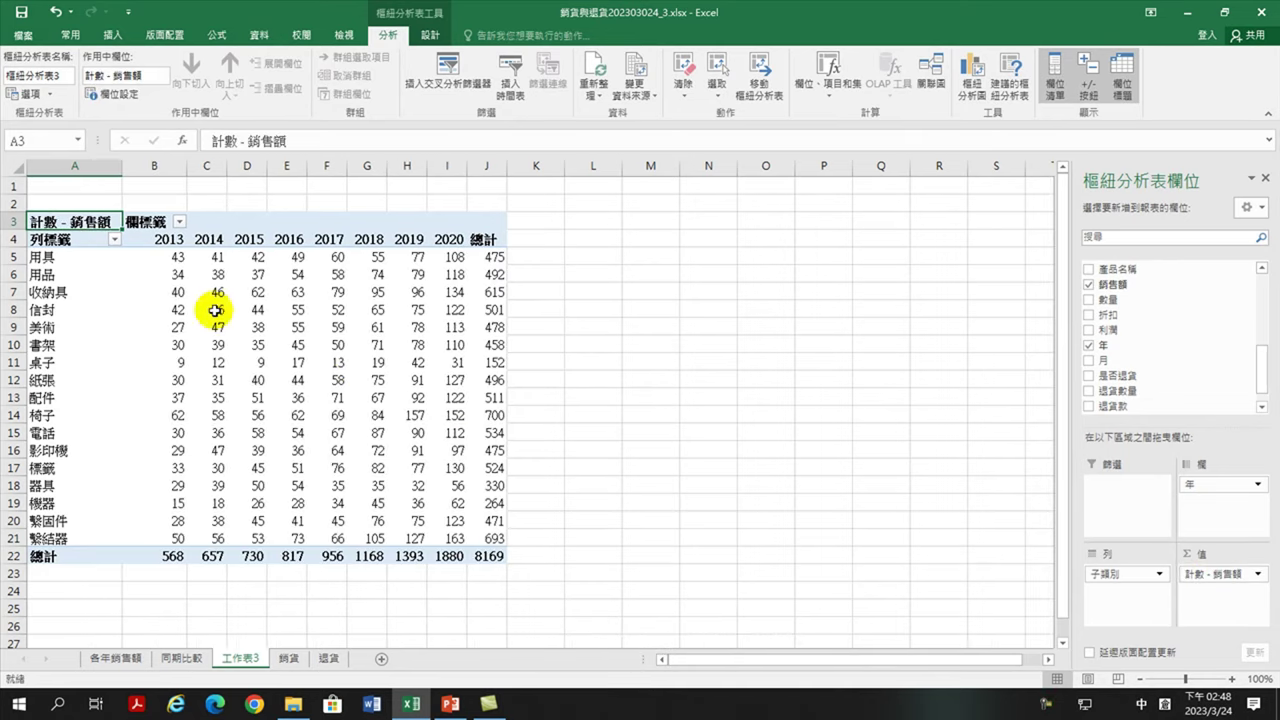
{"action": "right_click", "coordinate": [292, 362]}
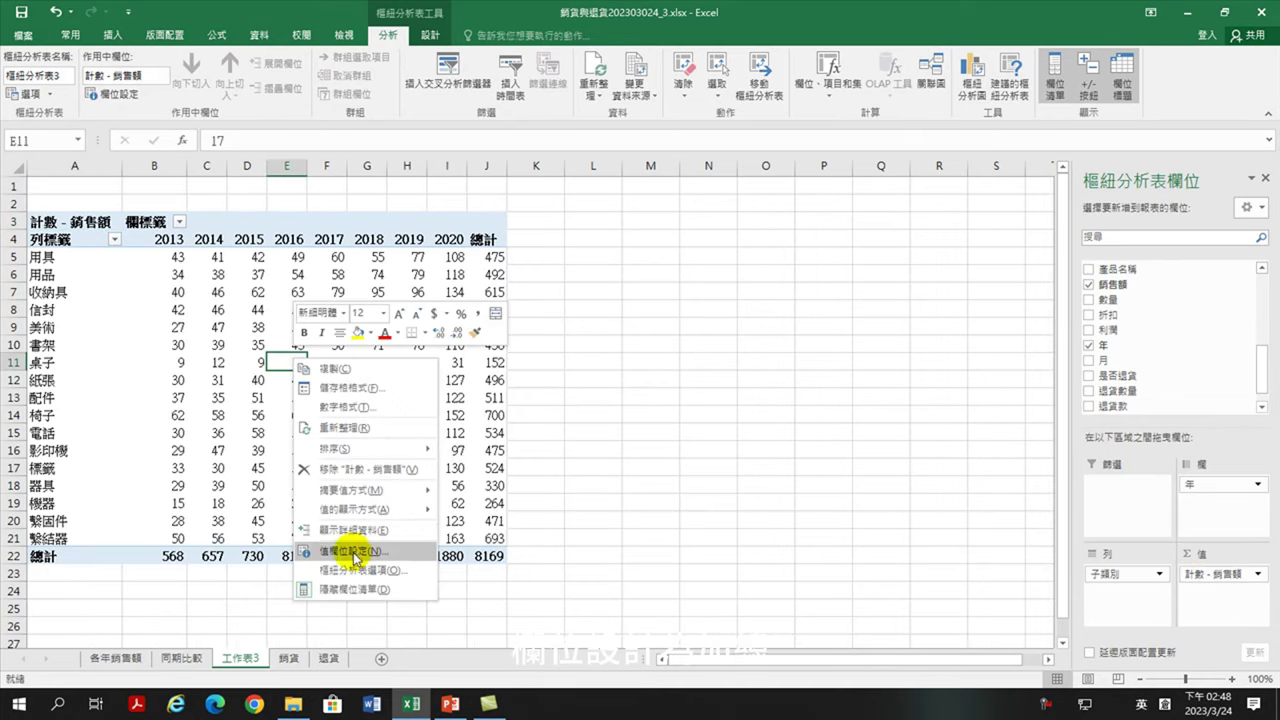
{"action": "left_click", "coordinate": [370, 556]}
{"action": "left_click", "coordinate": [250, 541]}
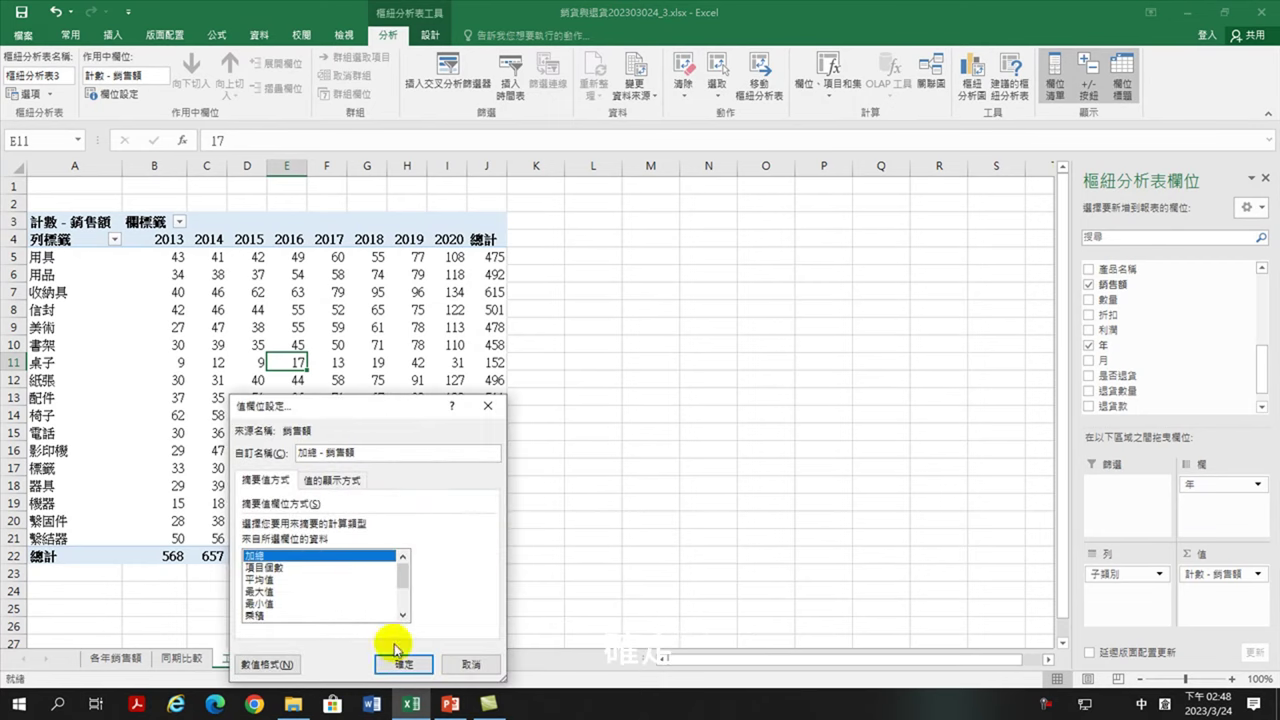
{"action": "left_click", "coordinate": [400, 652]}
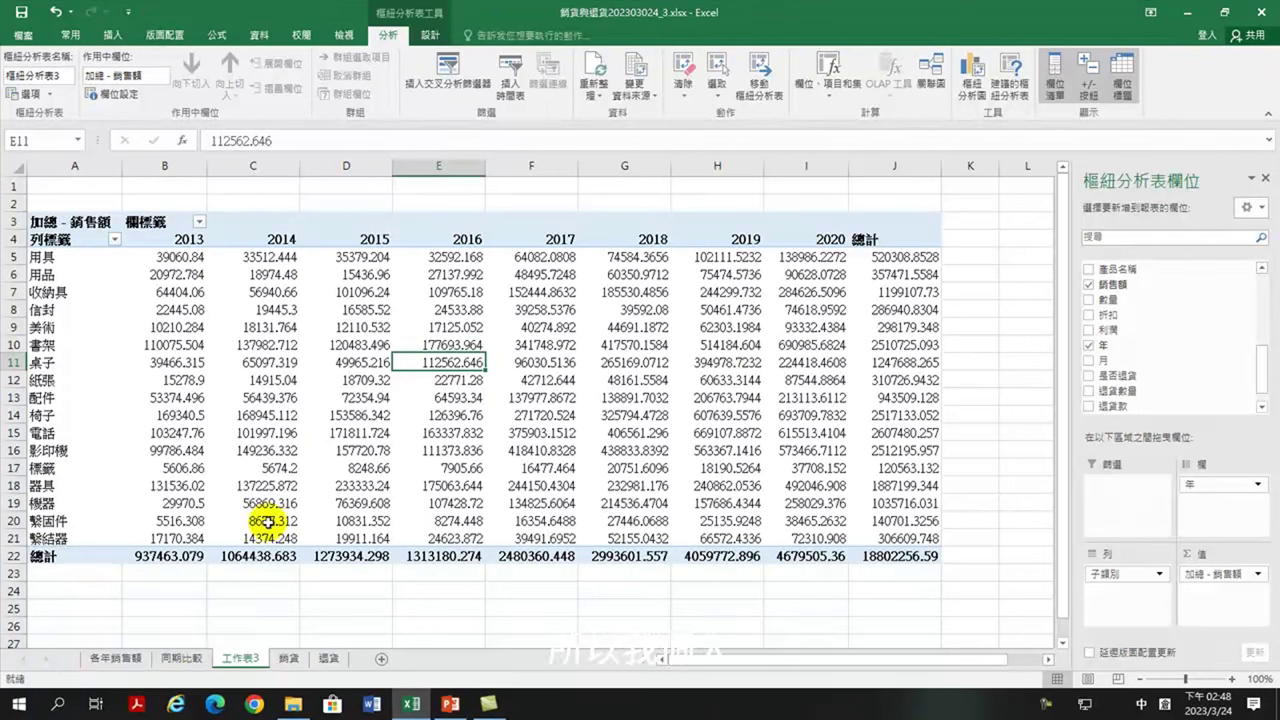
{"action": "mouse_move", "coordinate": [330, 408]}
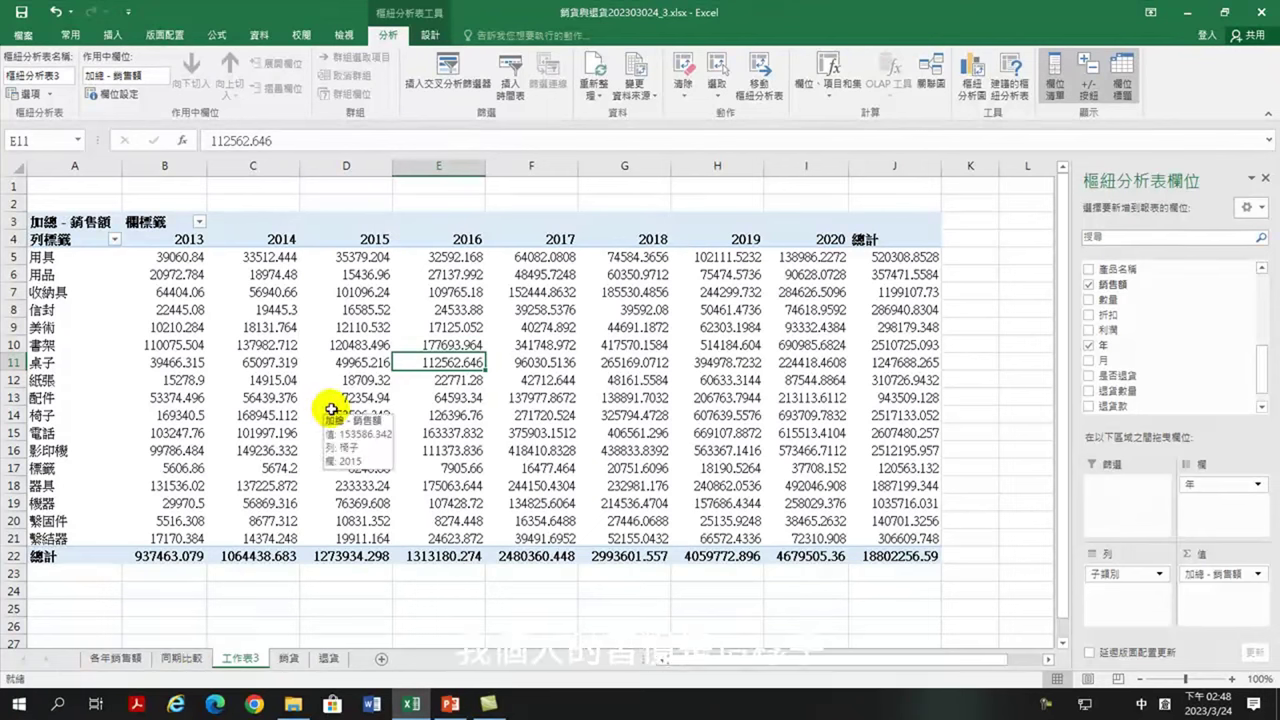
{"action": "right_click", "coordinate": [240, 657]}
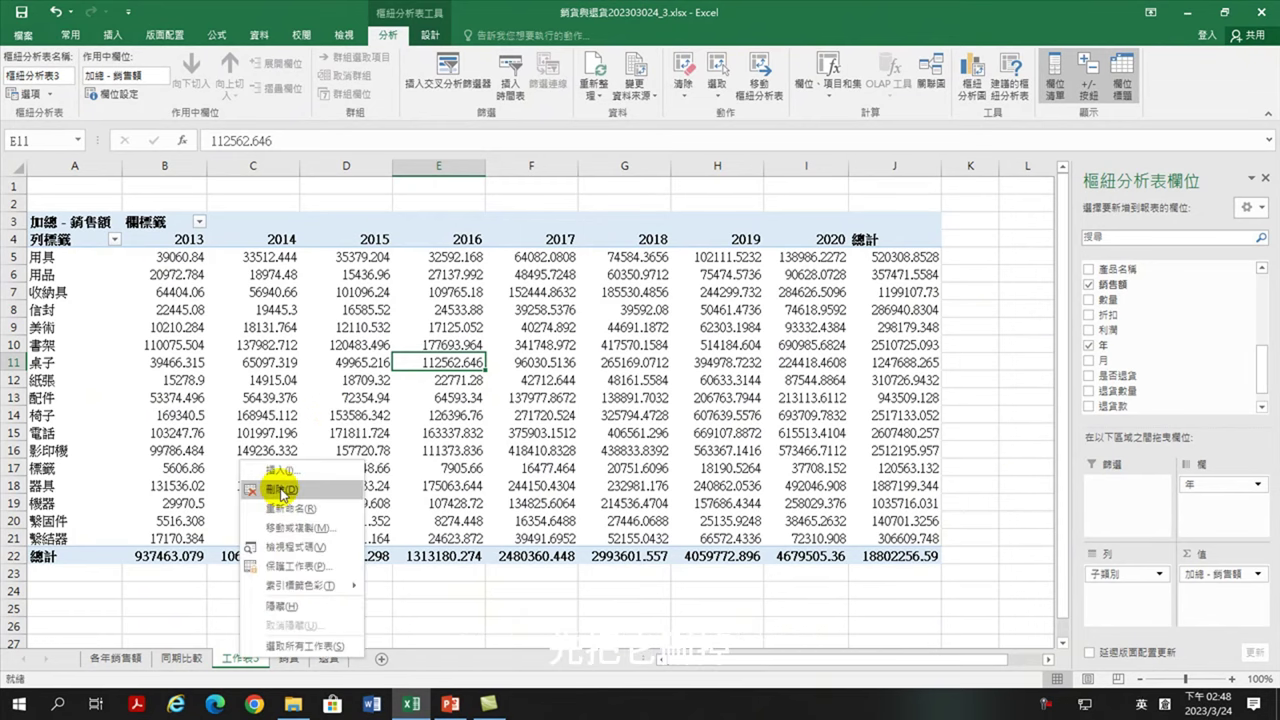
{"action": "left_click", "coordinate": [273, 490]}
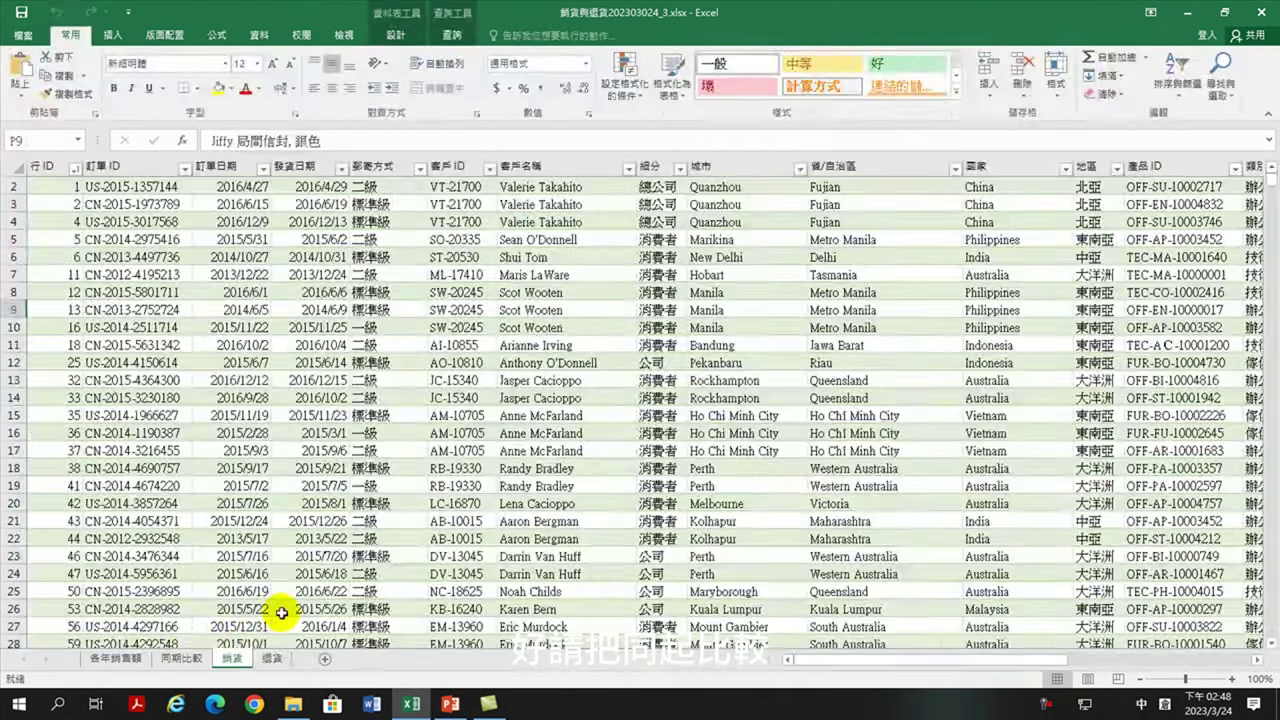
Duplicate the 同期比較 sheet before the original as 同期比較 (2).
{"action": "left_click", "coordinate": [182, 660]}
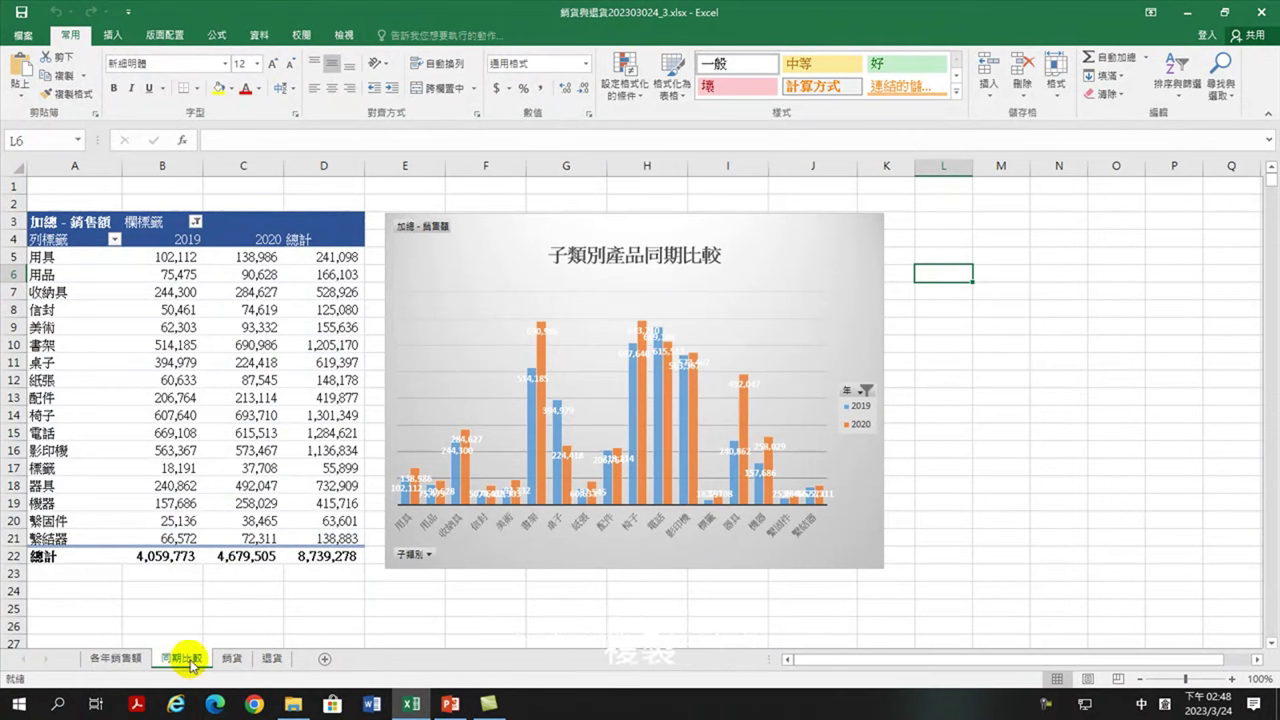
{"action": "right_click", "coordinate": [183, 664]}
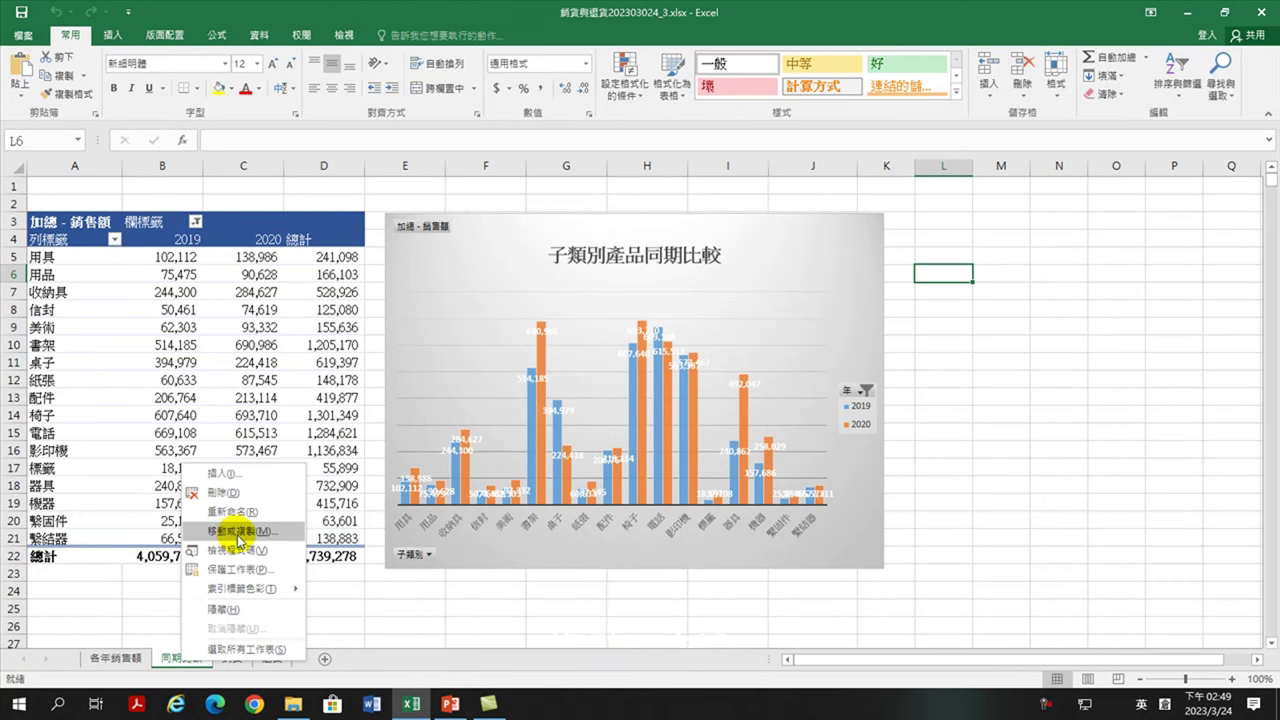
{"action": "left_click", "coordinate": [240, 533]}
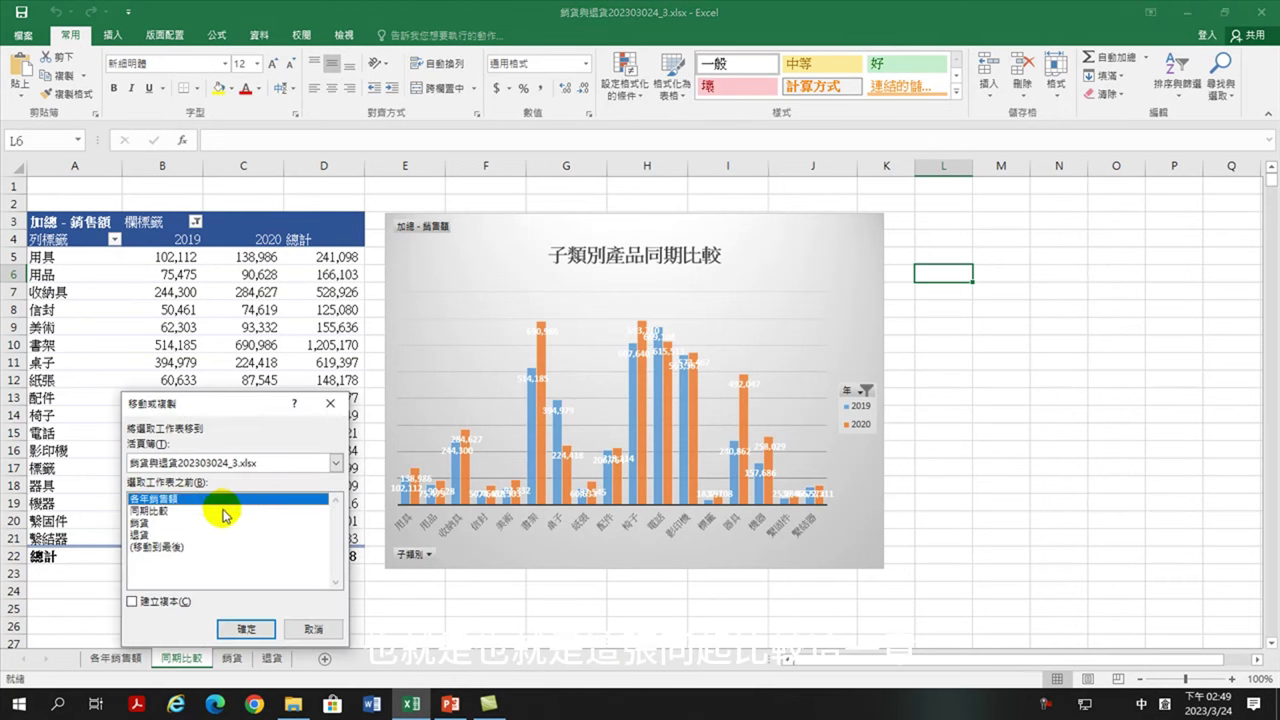
{"action": "left_click", "coordinate": [152, 512]}
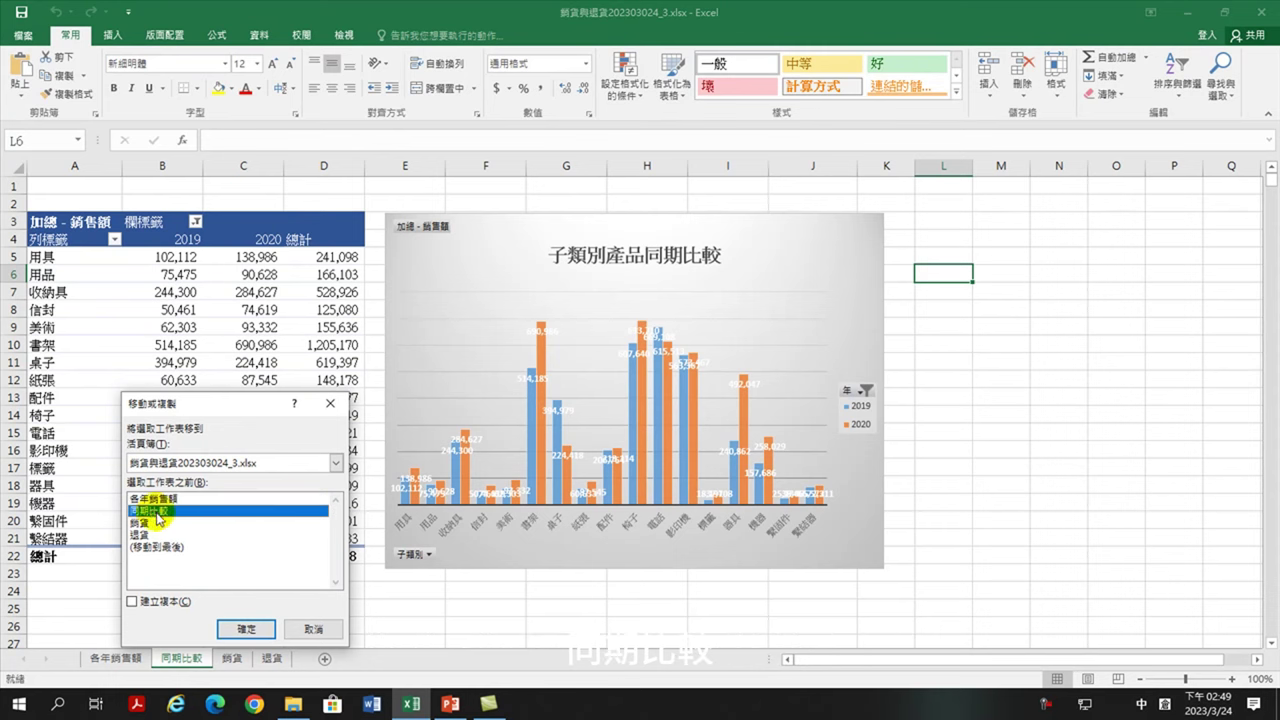
{"action": "left_click", "coordinate": [132, 602]}
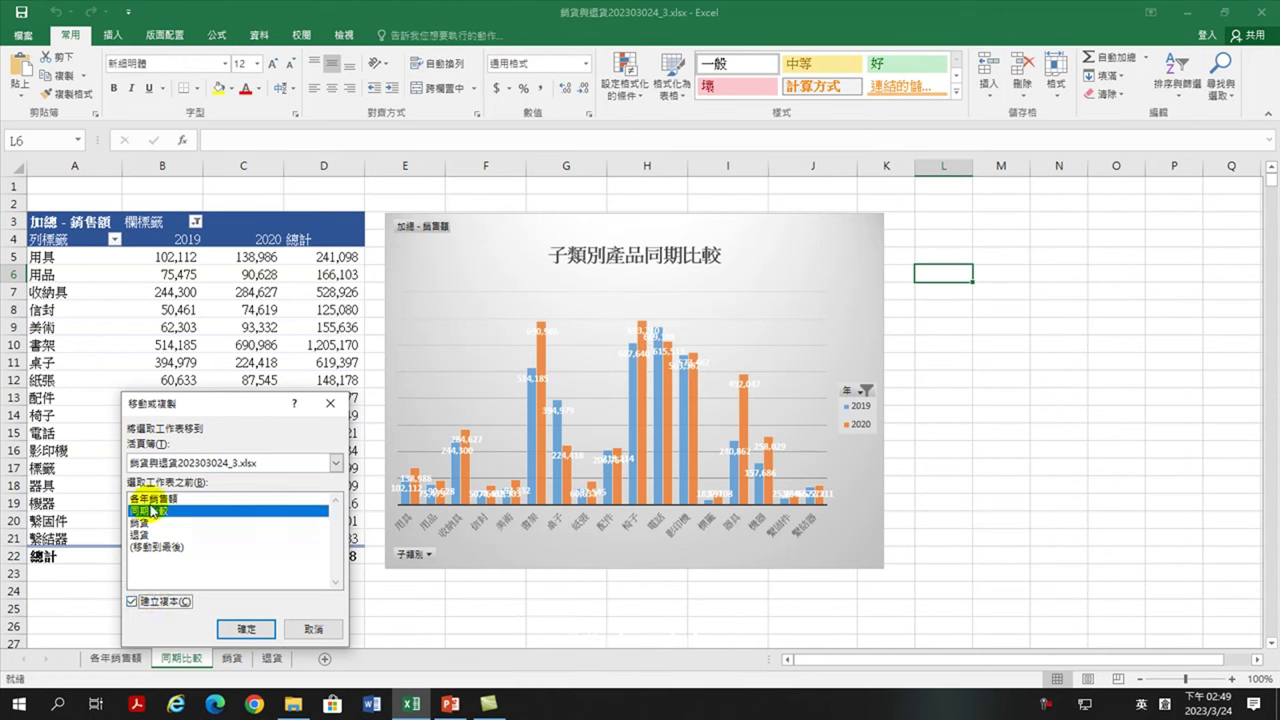
{"action": "left_click", "coordinate": [246, 629]}
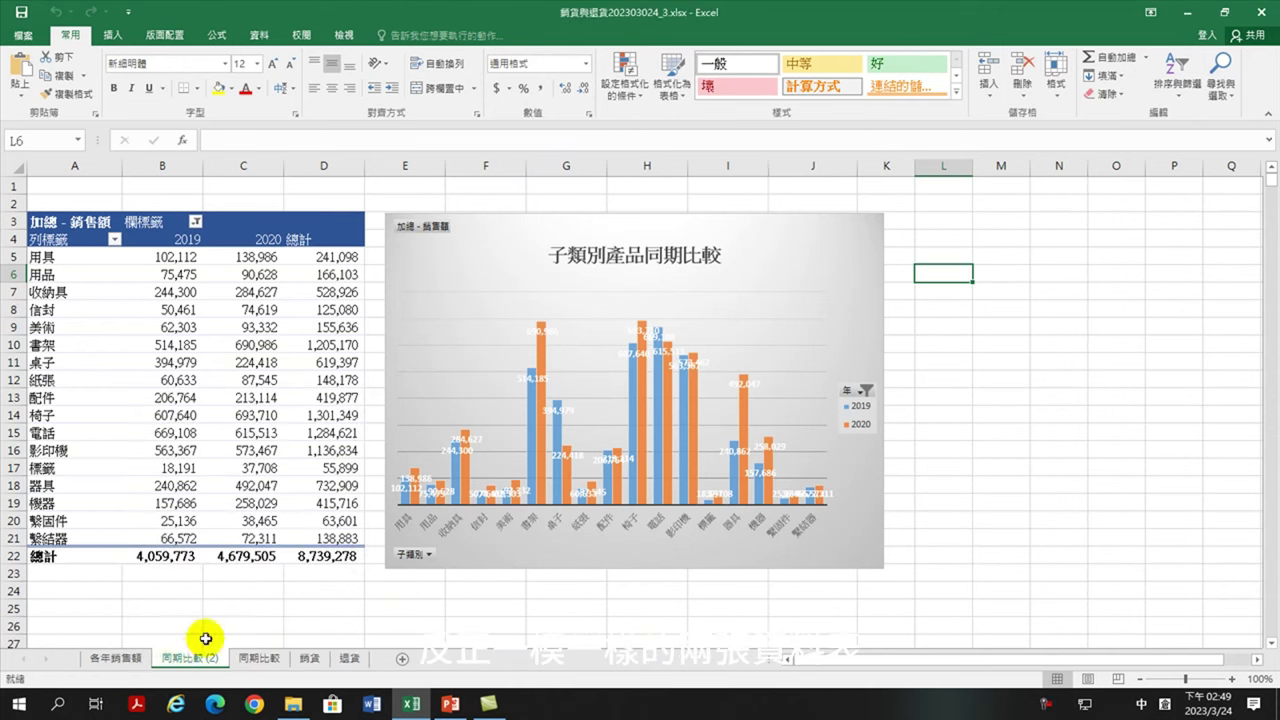
{"action": "left_click", "coordinate": [248, 363]}
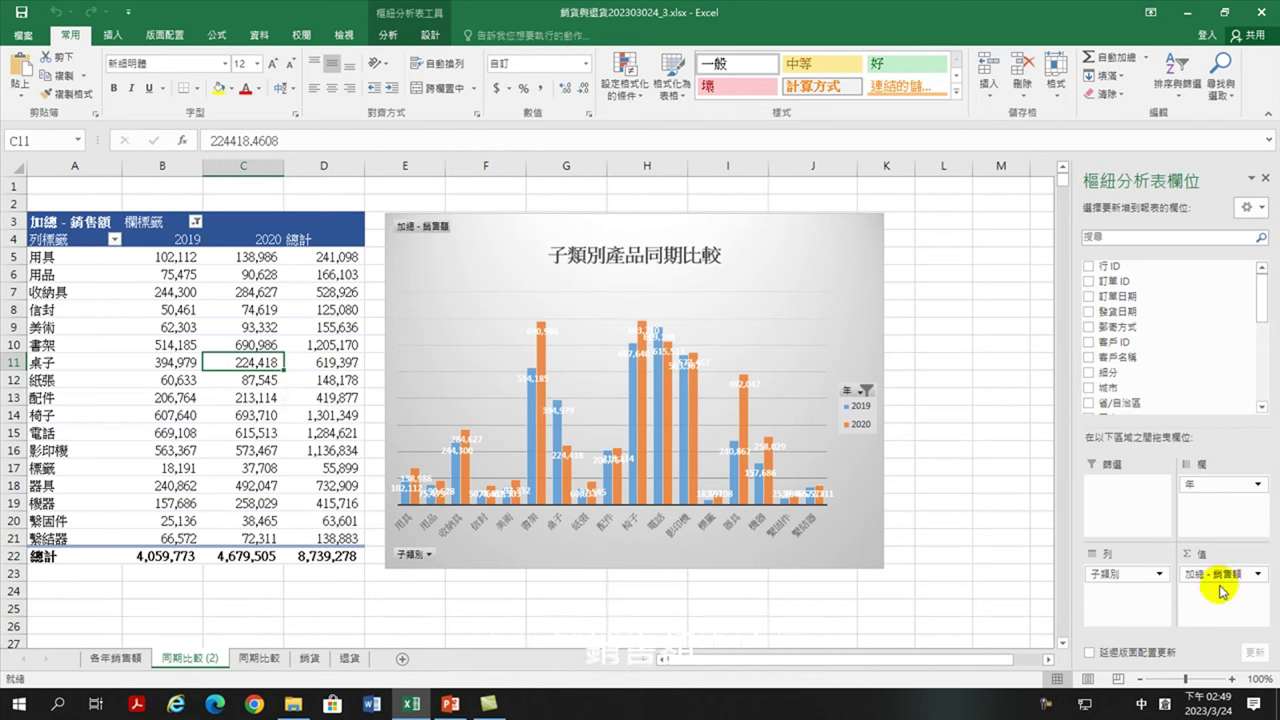
Replace 加總-銷售額 with 退貨款 in Values and summarize 退貨款 as Sum.
{"action": "left_click_drag", "start_coordinate": [1225, 578], "coordinate": [1215, 390]}
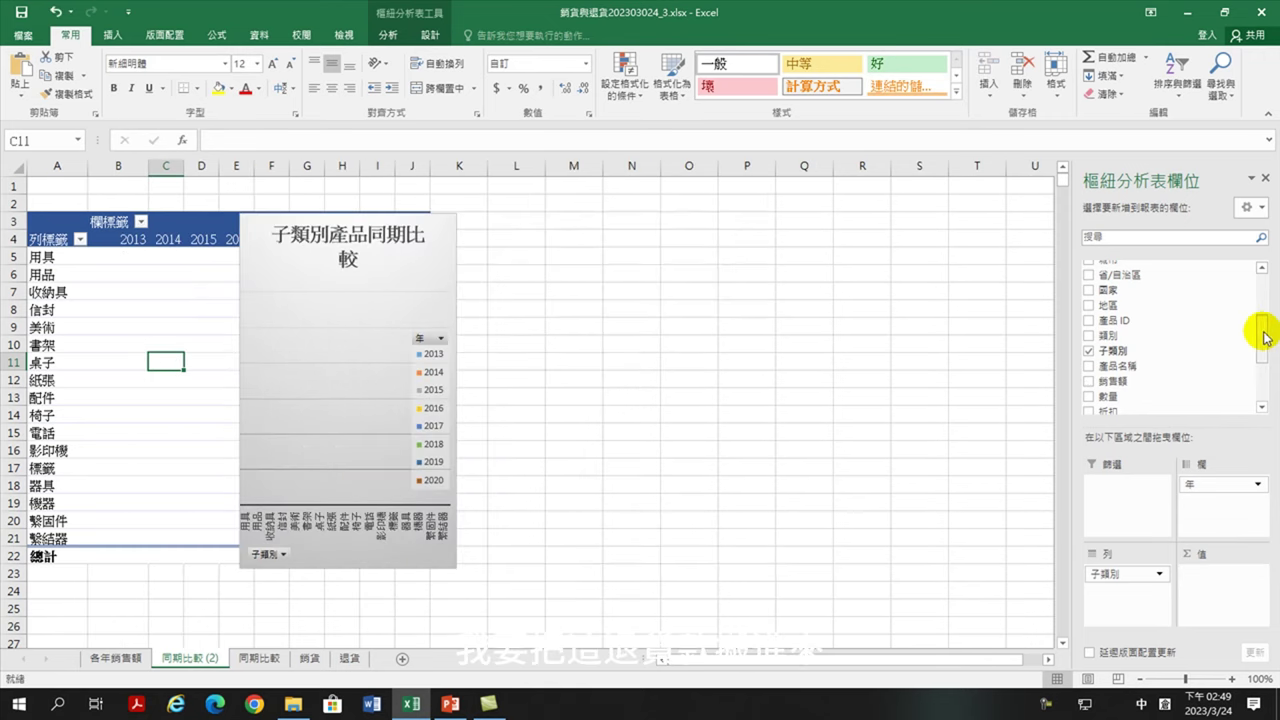
{"action": "left_click_drag", "start_coordinate": [1262, 335], "coordinate": [1262, 372]}
{"action": "left_click_drag", "start_coordinate": [1170, 378], "coordinate": [1210, 620]}
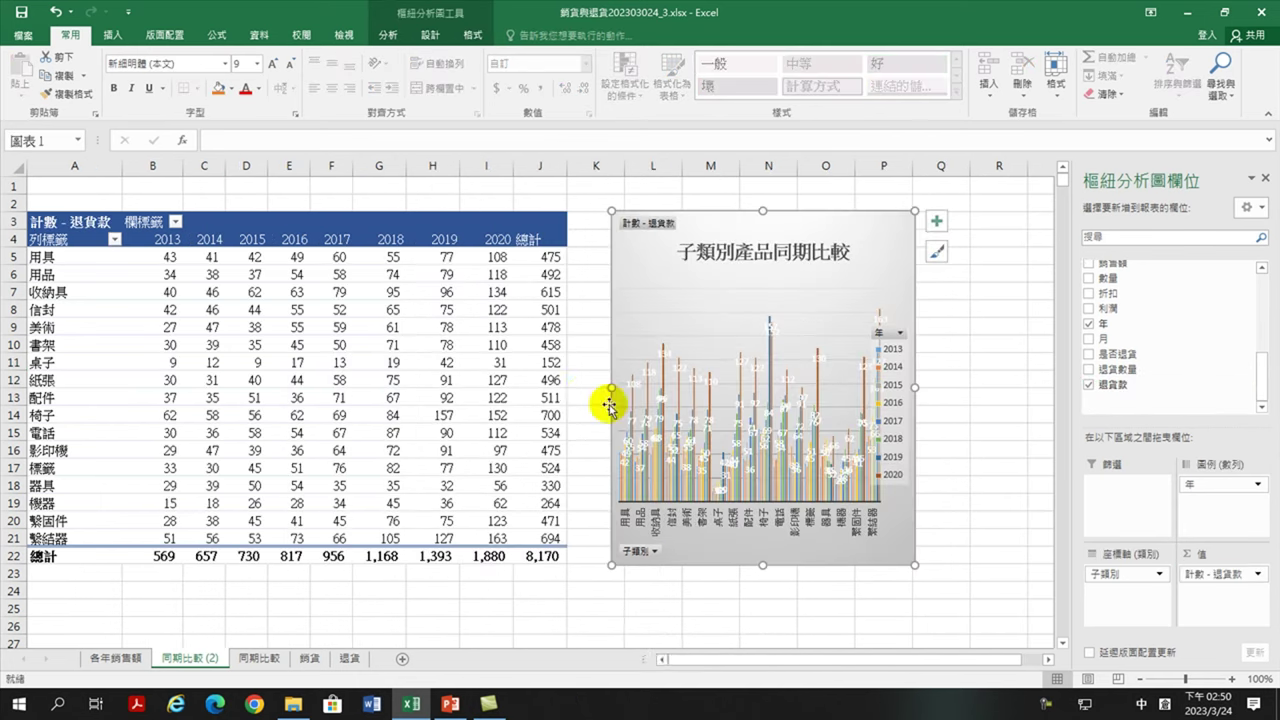
{"action": "right_click", "coordinate": [335, 345]}
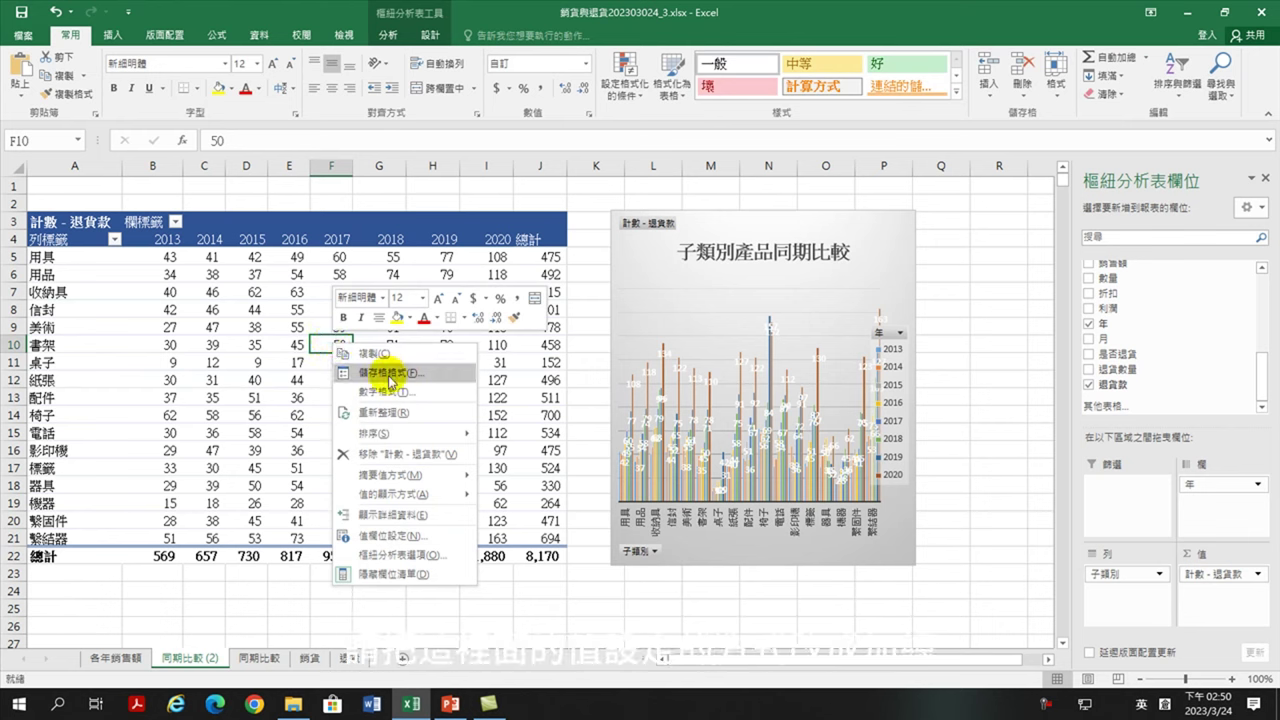
{"action": "left_click", "coordinate": [395, 535]}
{"action": "left_click", "coordinate": [283, 539]}
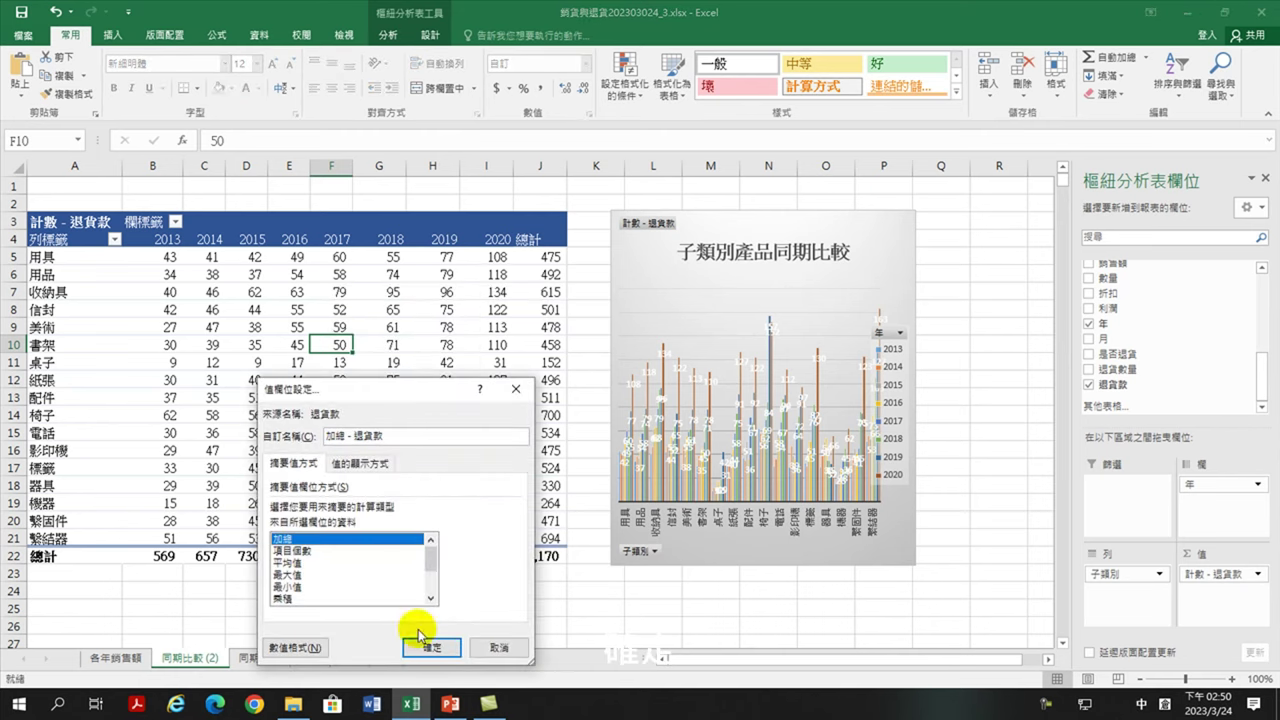
{"action": "left_click", "coordinate": [431, 647]}
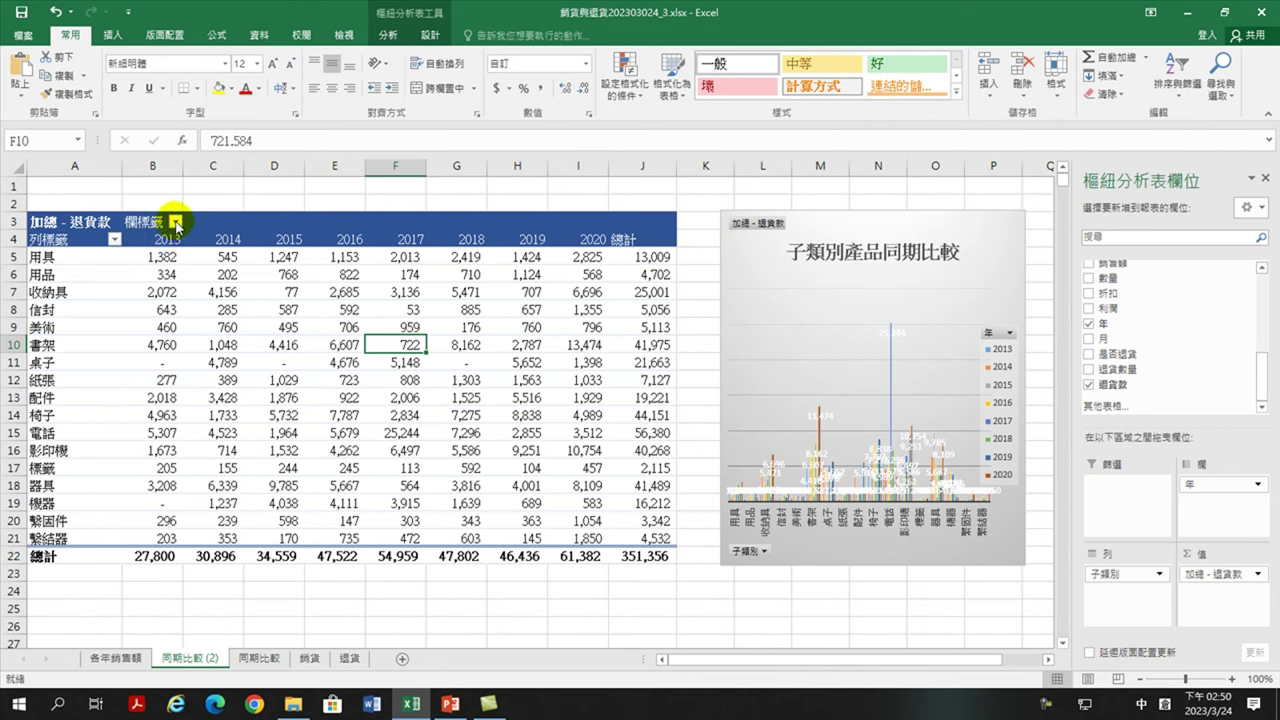
Filter the year columns to the top 5 by 加總 - 退貨款, keeping 2016–2020.
{"action": "left_click", "coordinate": [176, 223]}
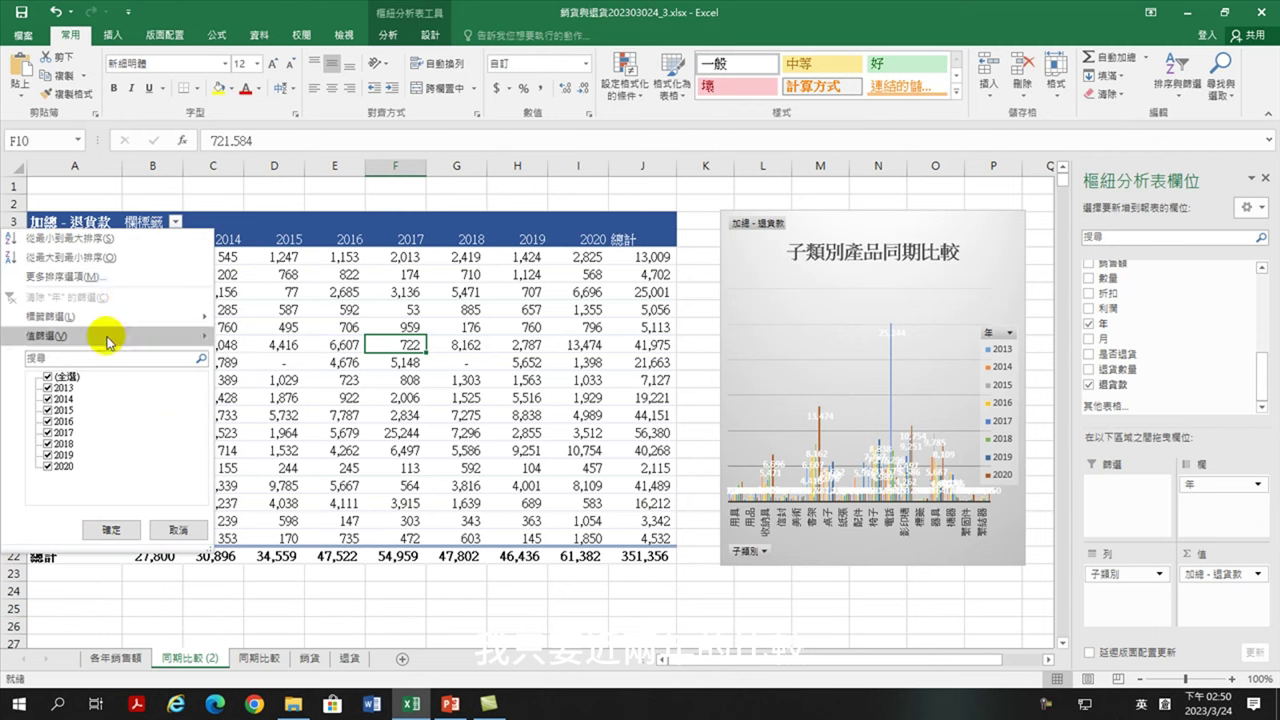
{"action": "mouse_move", "coordinate": [107, 342]}
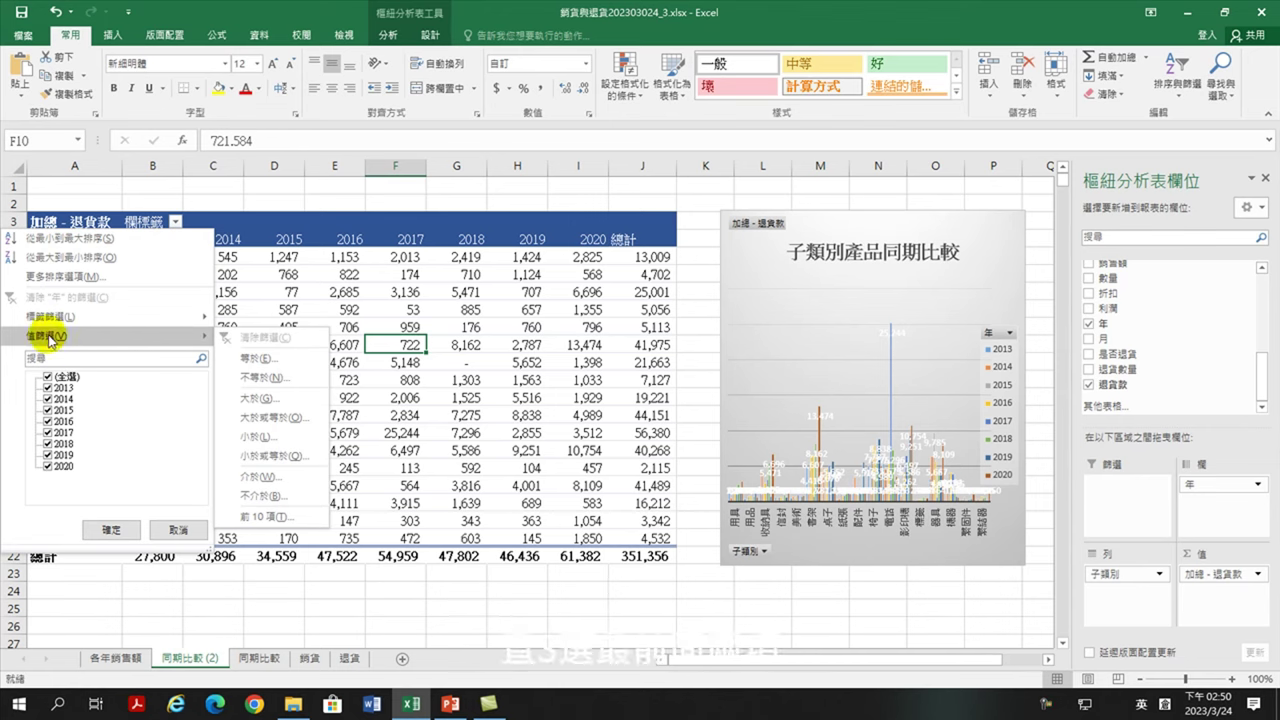
{"action": "left_click", "coordinate": [262, 516]}
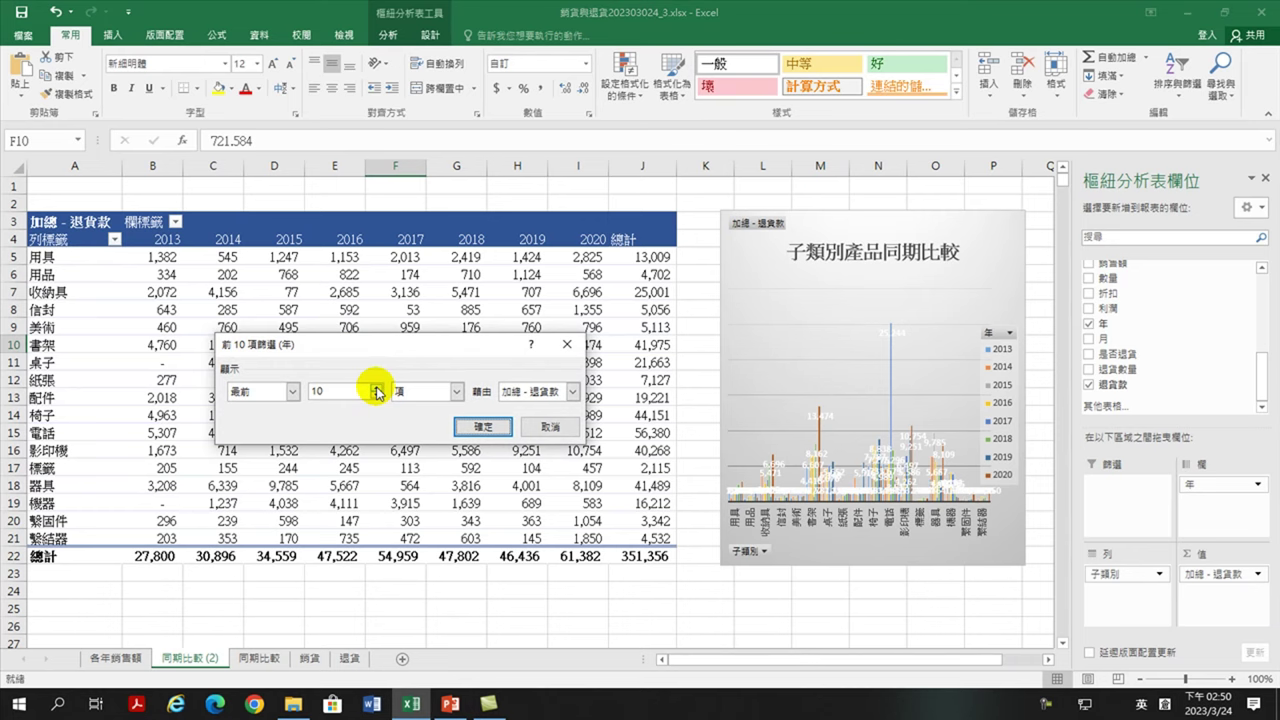
{"action": "left_click", "coordinate": [483, 426]}
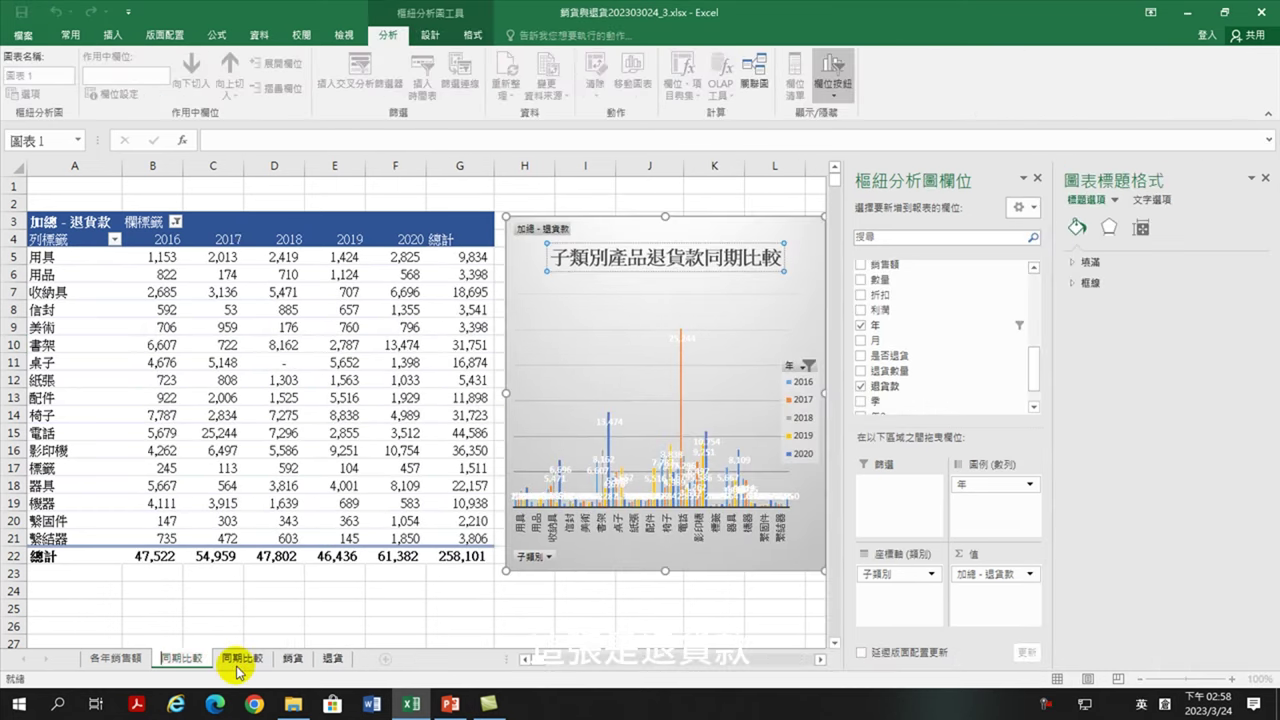
Keep the 退貨款同期比較 name and rename the 同期比較 sheet to 銷售額同期比較.
{"action": "left_click", "coordinate": [240, 660]}
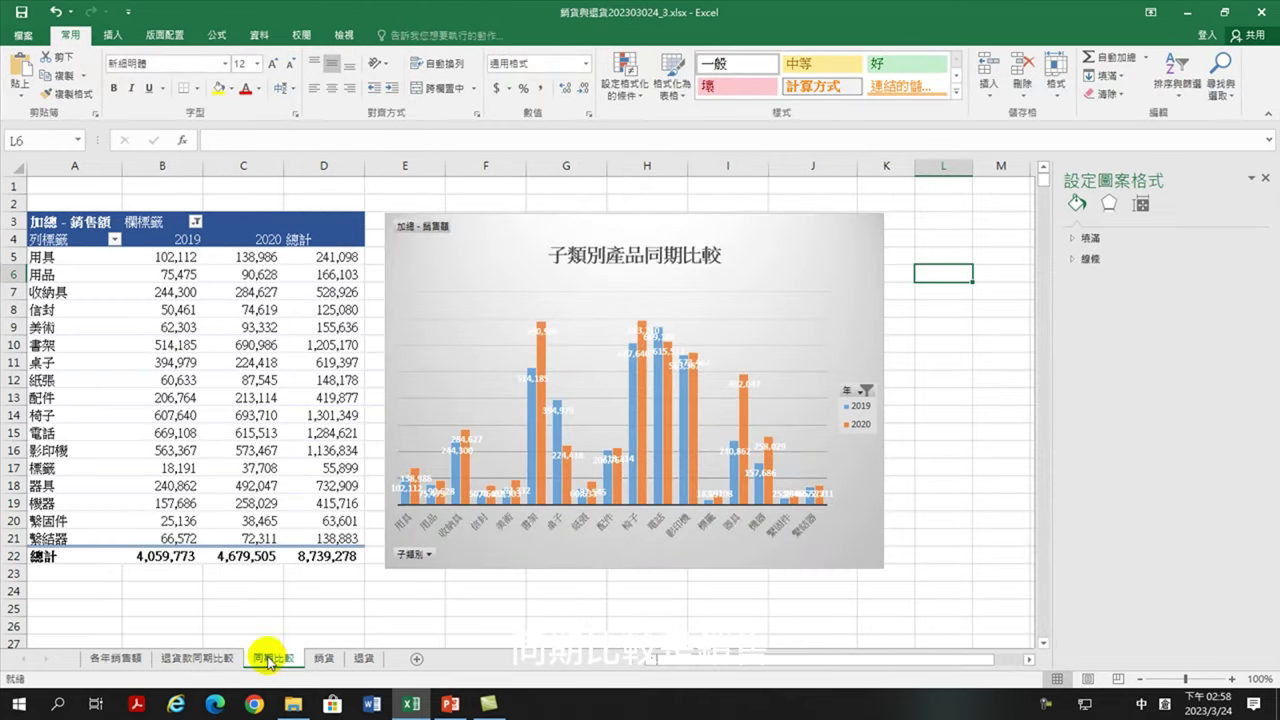
{"action": "double_click", "coordinate": [268, 660]}
{"action": "left_click", "coordinate": [257, 658]}
{"action": "type", "text": "銷"}
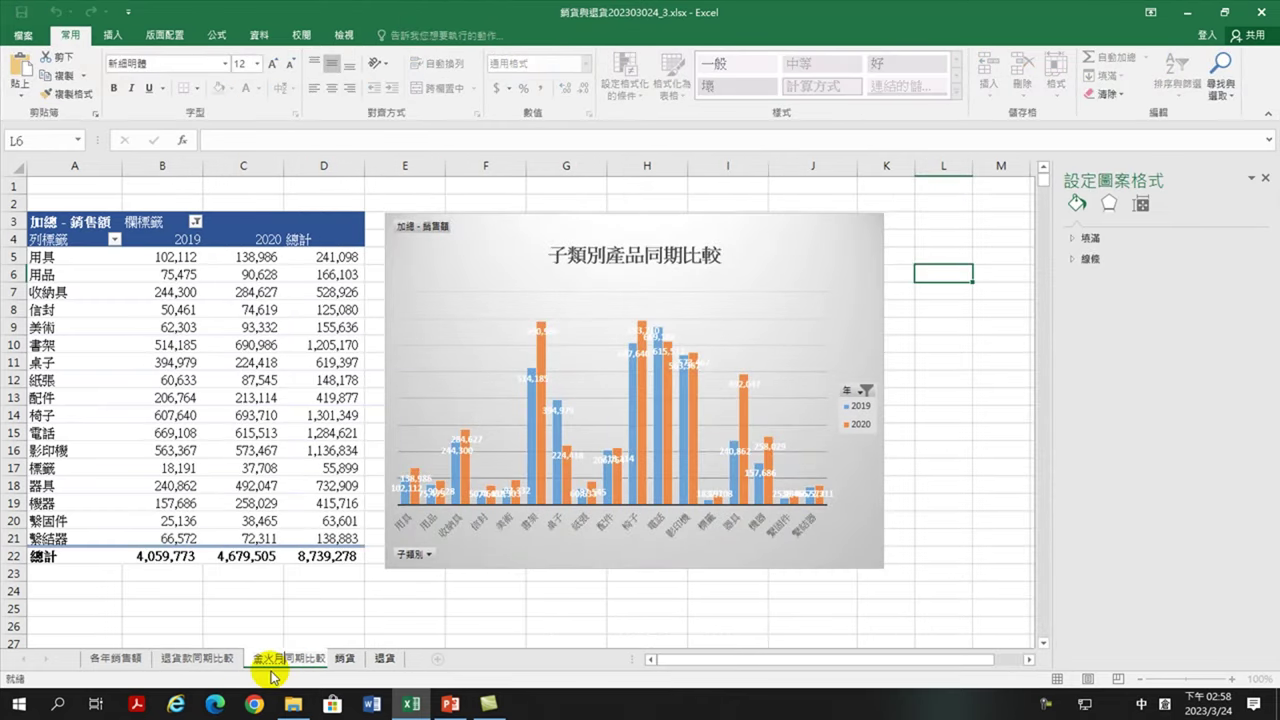
{"action": "key", "text": "BackSpace"}
{"action": "key", "text": "BackSpace"}
{"action": "key", "text": "BackSpace"}
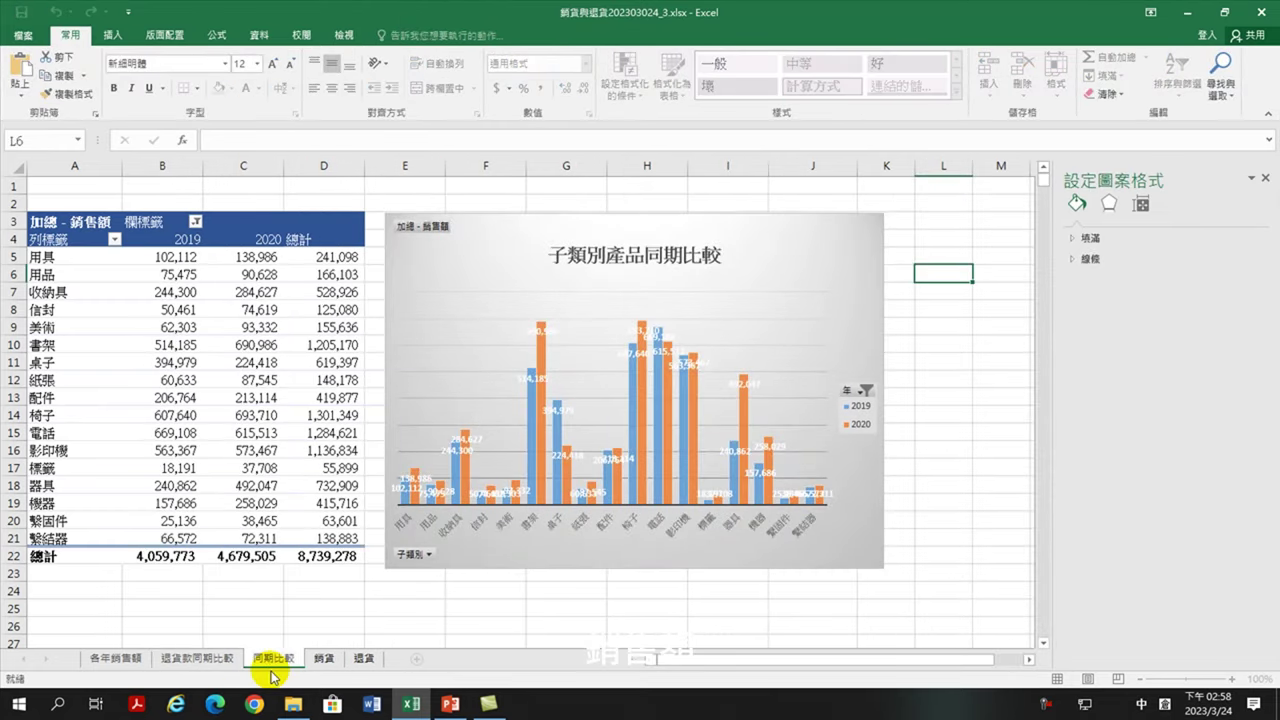
{"action": "type", "text": "銷售額"}
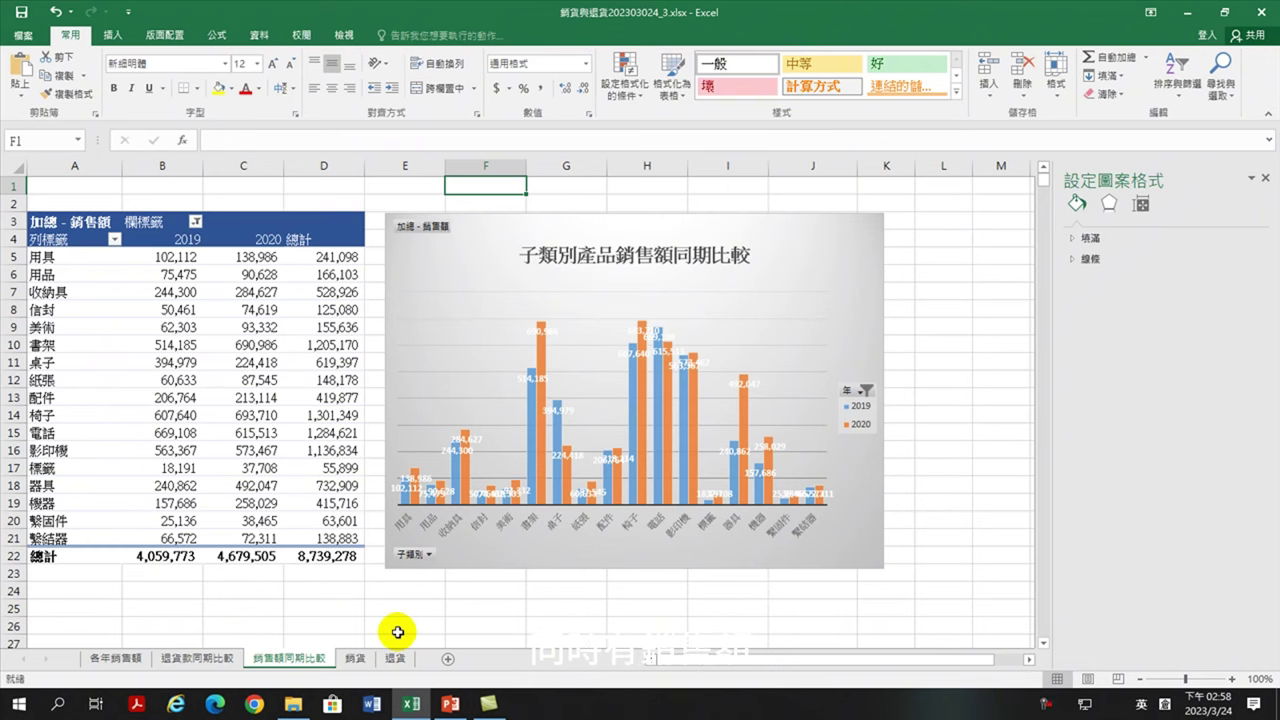
Check the two comparison sheets, then return to the 銷貨 sales data sheet.
{"action": "left_click", "coordinate": [355, 658]}
{"action": "left_click", "coordinate": [305, 660]}
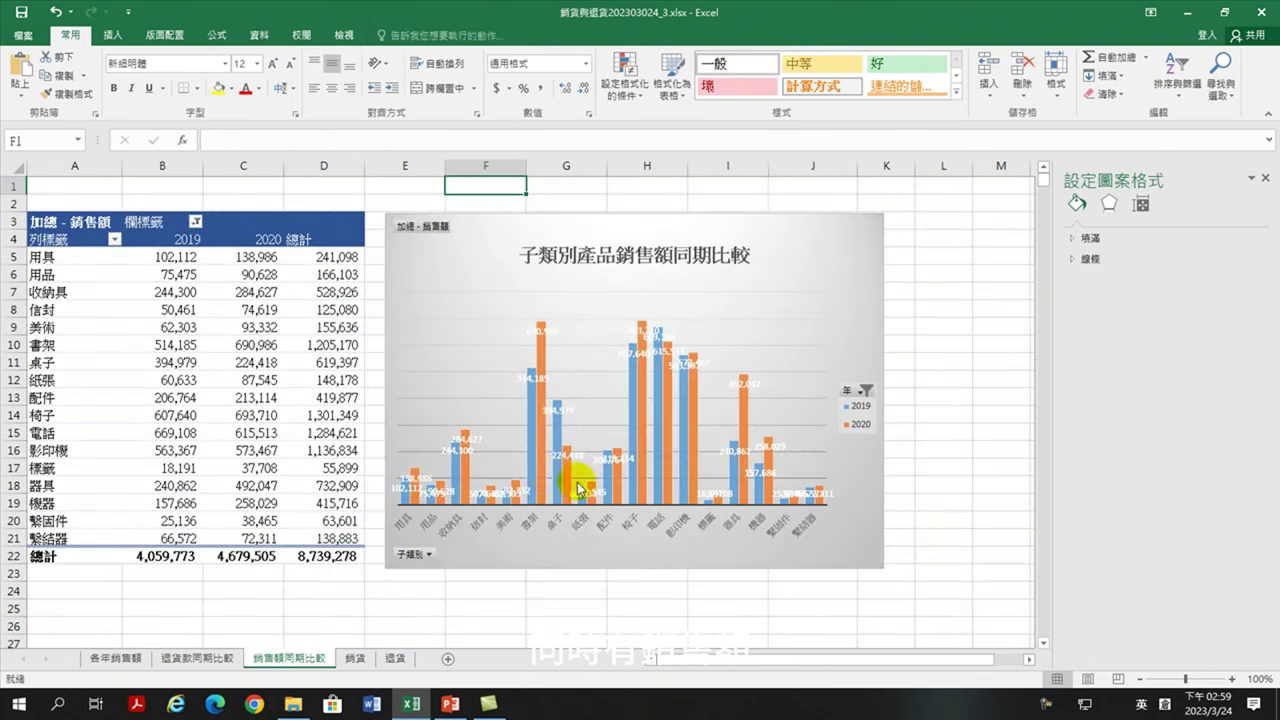
{"action": "left_click", "coordinate": [201, 659]}
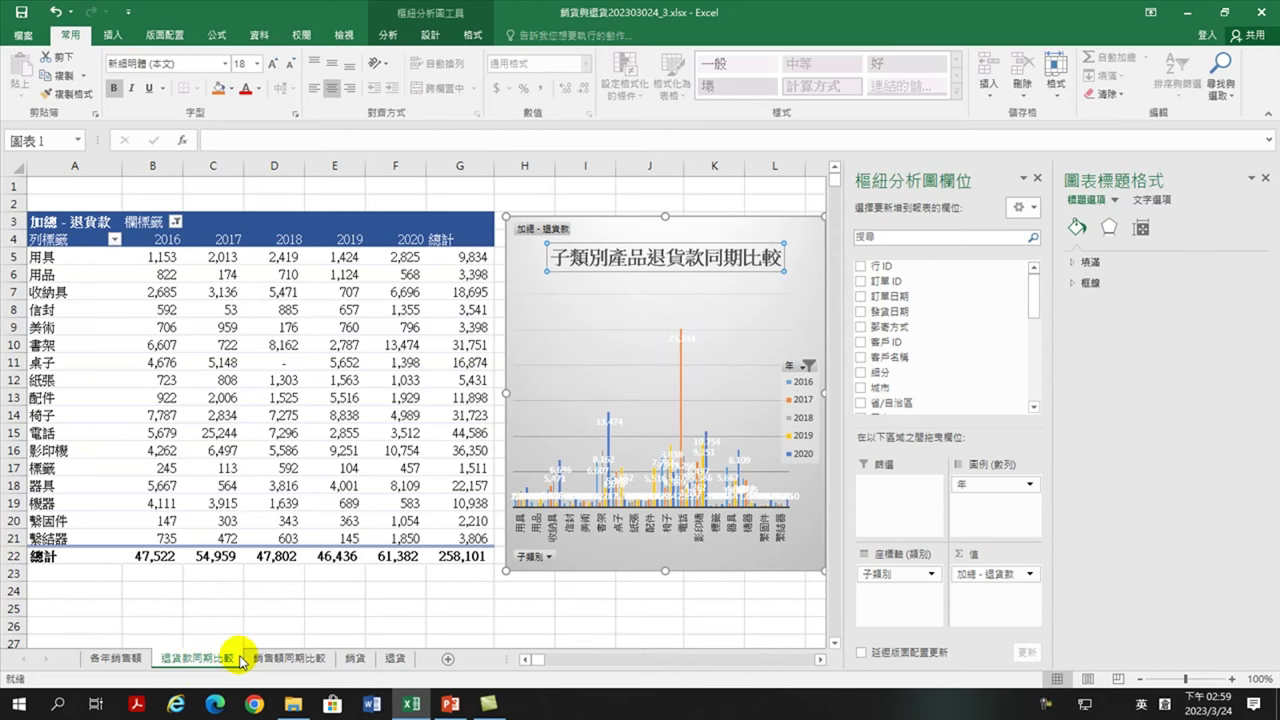
{"action": "left_click", "coordinate": [354, 659]}
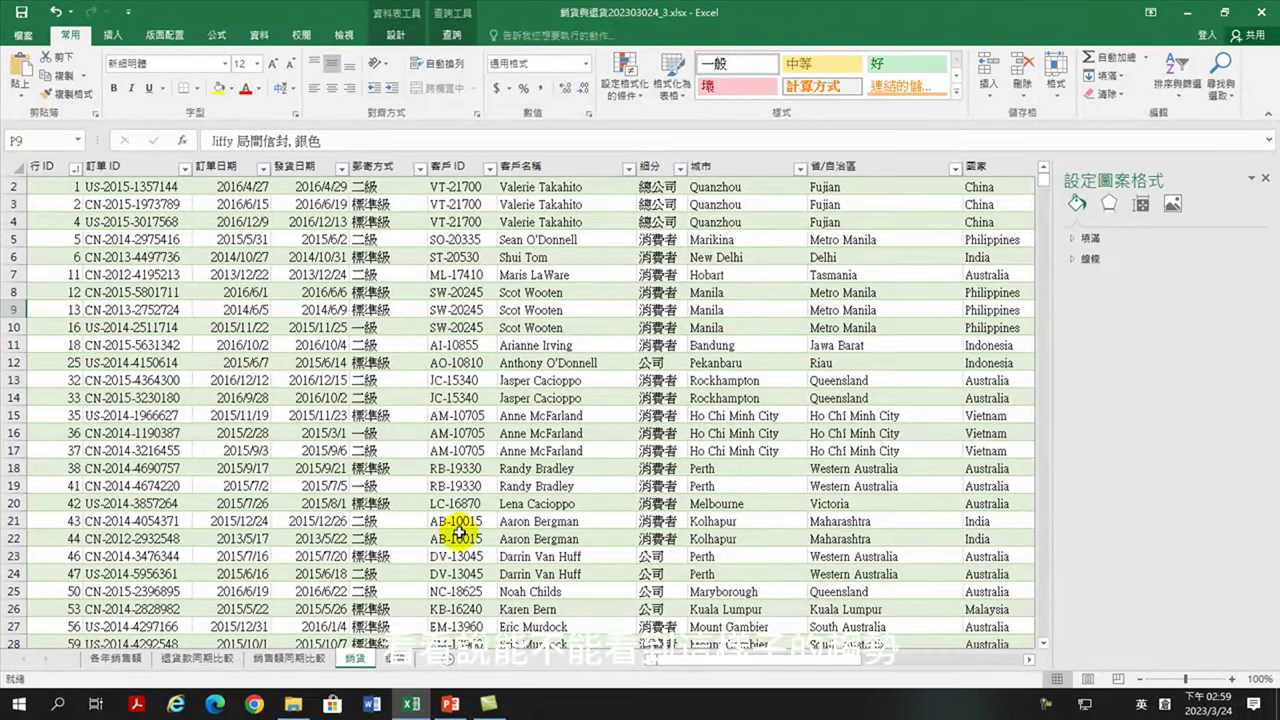
Insert pivot table 樞紐分析表4 from the 銷貨 sales table onto new worksheet 工作表5.
{"action": "left_click", "coordinate": [532, 468]}
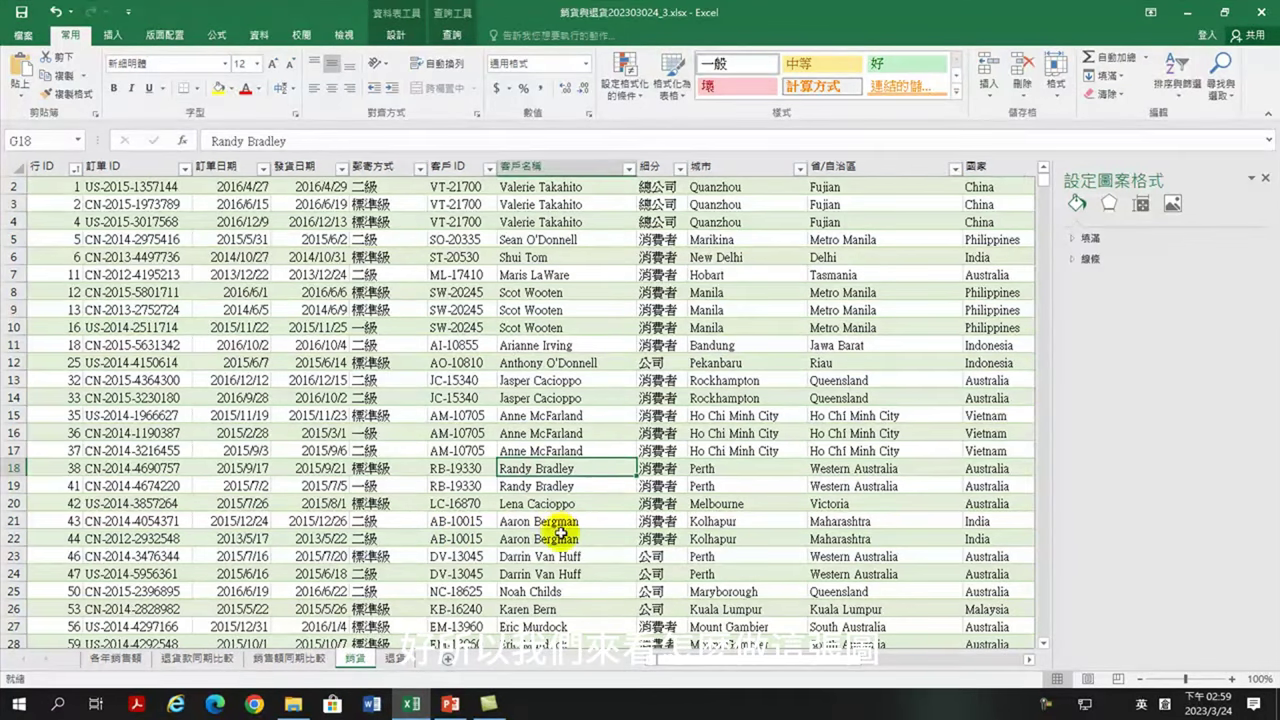
{"action": "left_click", "coordinate": [112, 34]}
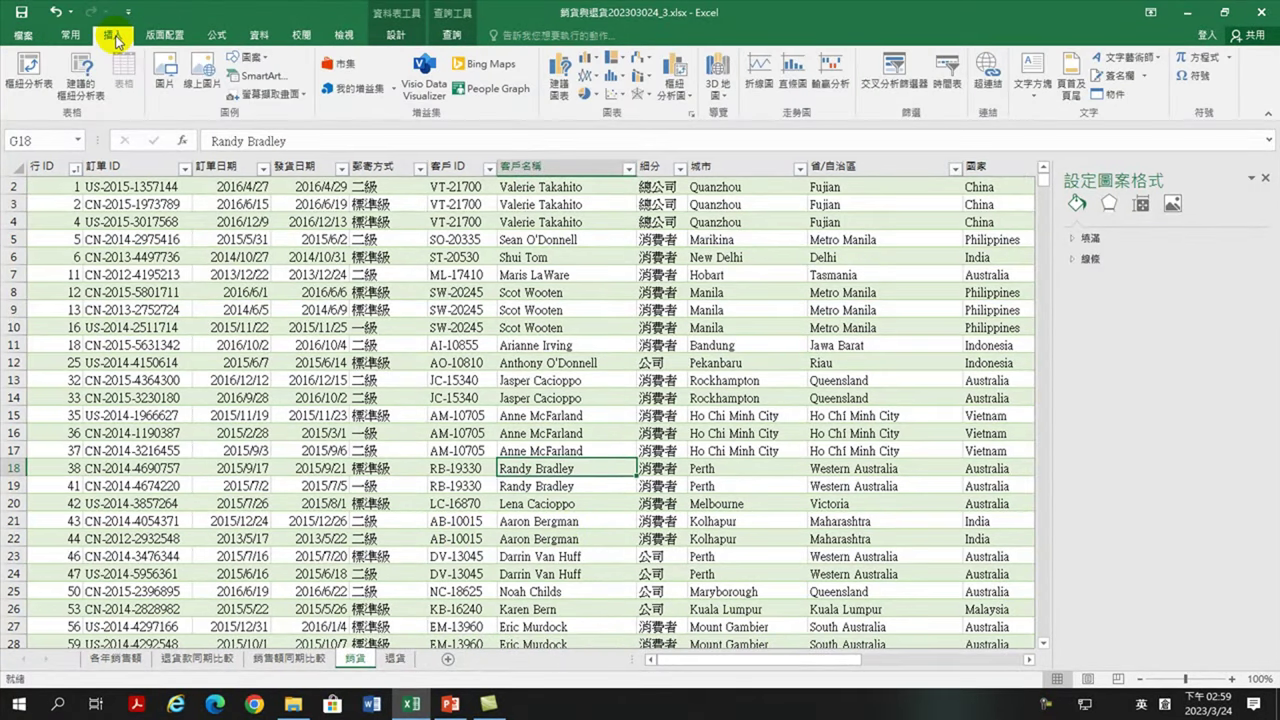
{"action": "left_click", "coordinate": [28, 68]}
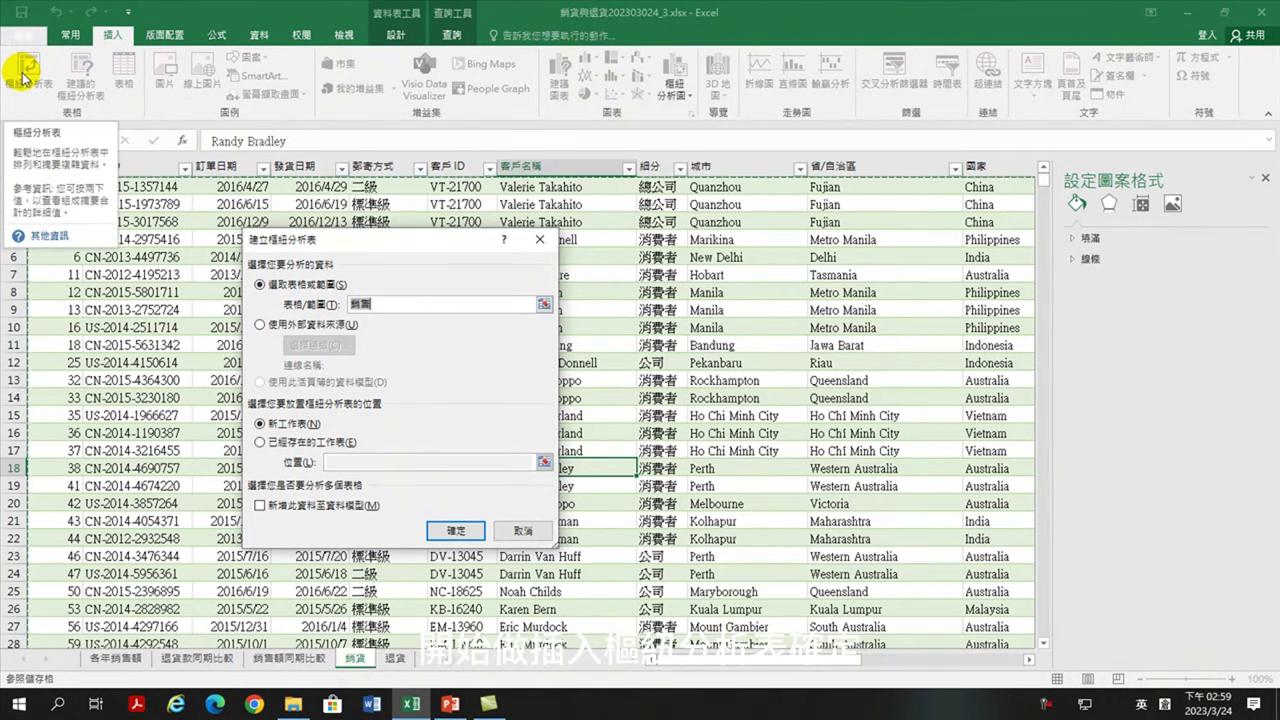
{"action": "left_click", "coordinate": [481, 537]}
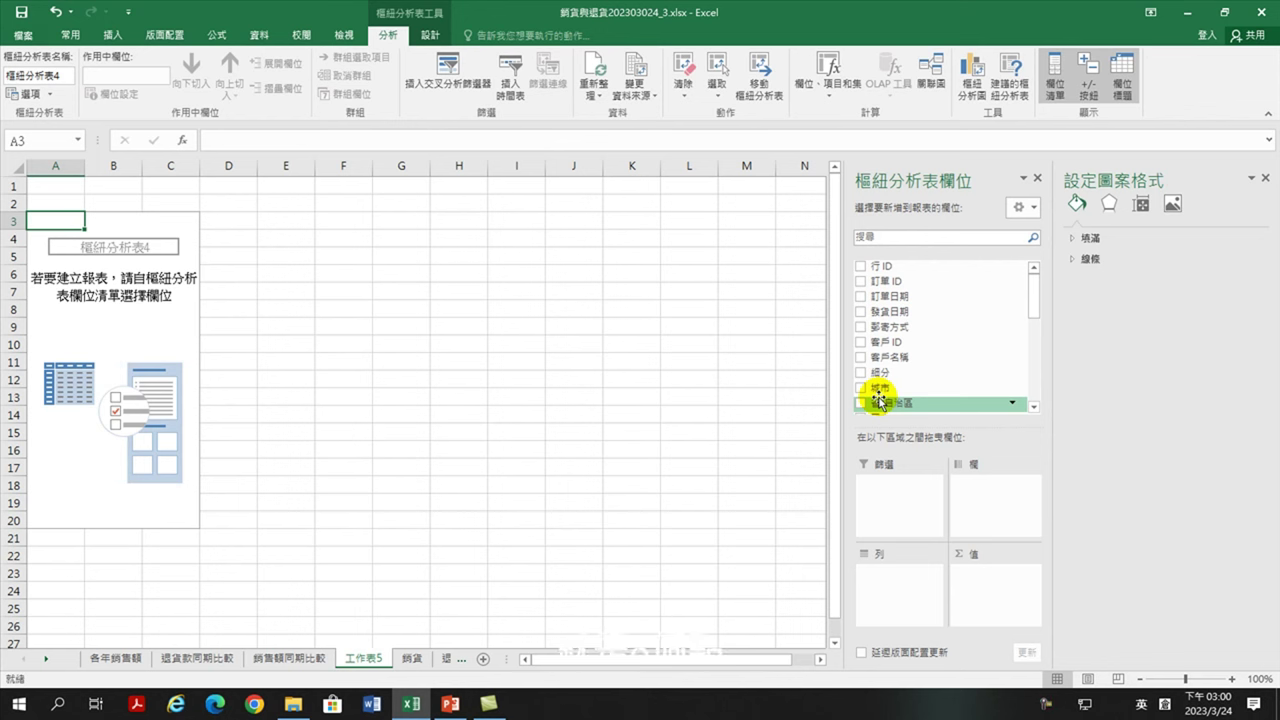
Add the 年 field to the pivot table's rows.
{"action": "left_click", "coordinate": [1266, 178]}
{"action": "left_click_drag", "start_coordinate": [1260, 286], "coordinate": [1262, 358]}
{"action": "left_click", "coordinate": [1089, 355]}
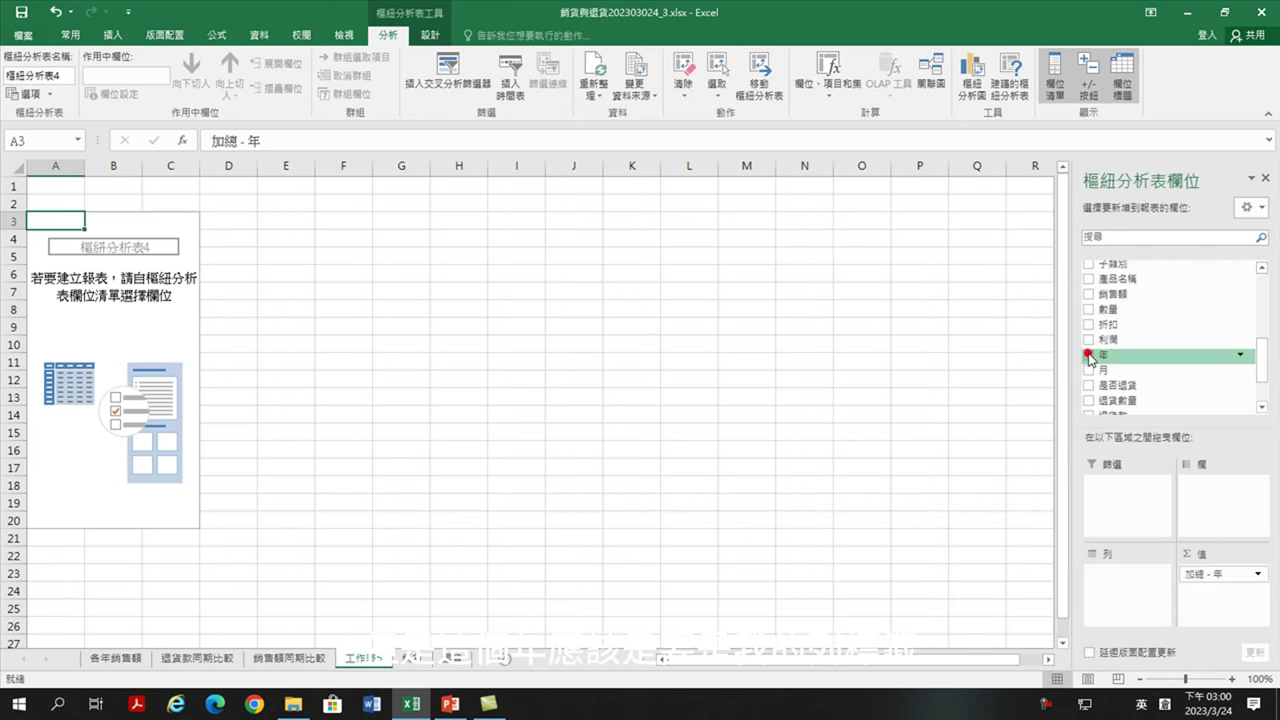
{"action": "mouse_move", "coordinate": [1215, 576]}
{"action": "left_mouse_down"}
{"action": "mouse_move", "coordinate": [1108, 582]}
{"action": "mouse_move", "coordinate": [1122, 588]}
{"action": "left_mouse_up"}
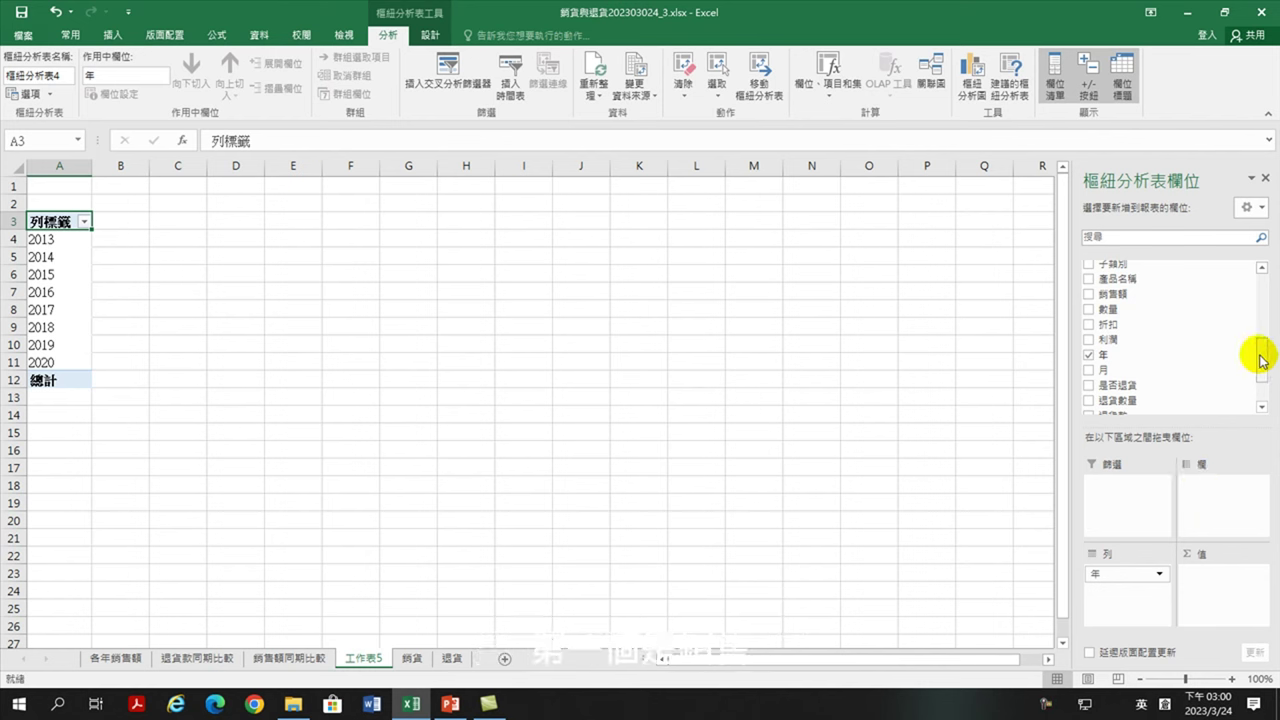
Add 銷售額 to the pivot values, summed instead of counted.
{"action": "left_click_drag", "start_coordinate": [1261, 355], "coordinate": [1261, 375]}
{"action": "scroll", "coordinate": [1257, 380], "scroll_direction": "up", "scroll_amount": 3}
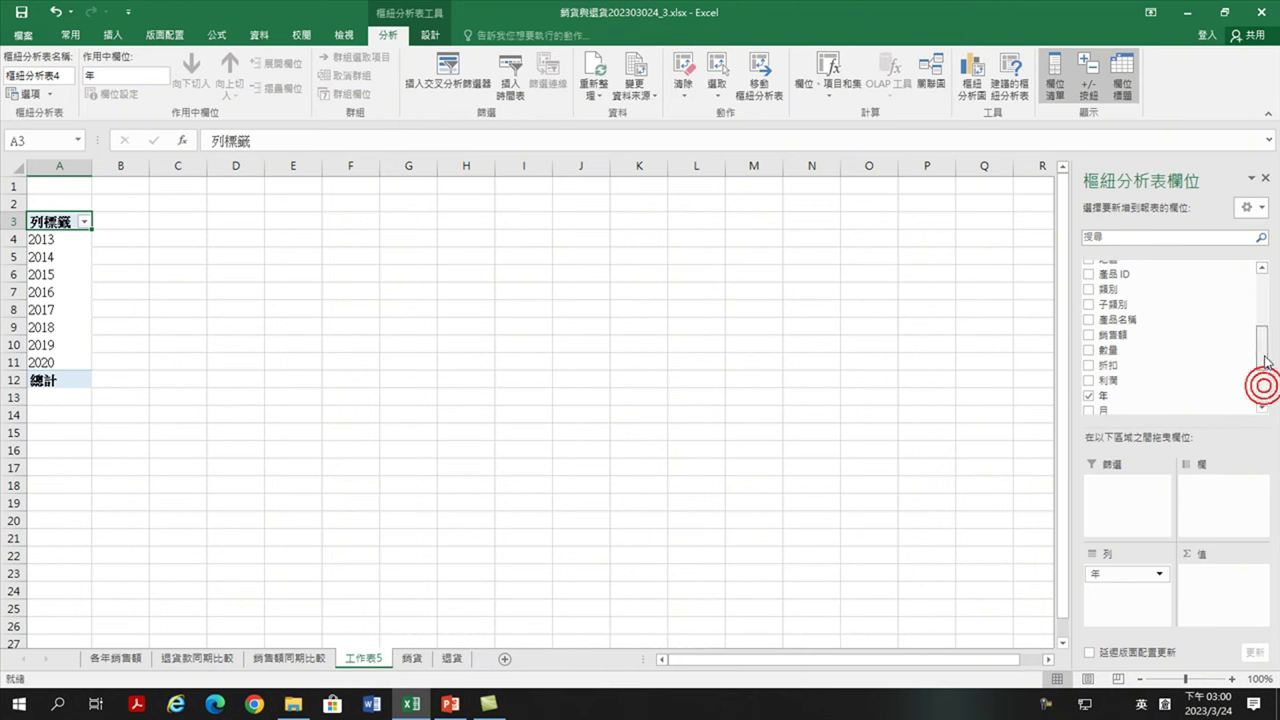
{"action": "left_click", "coordinate": [1137, 354]}
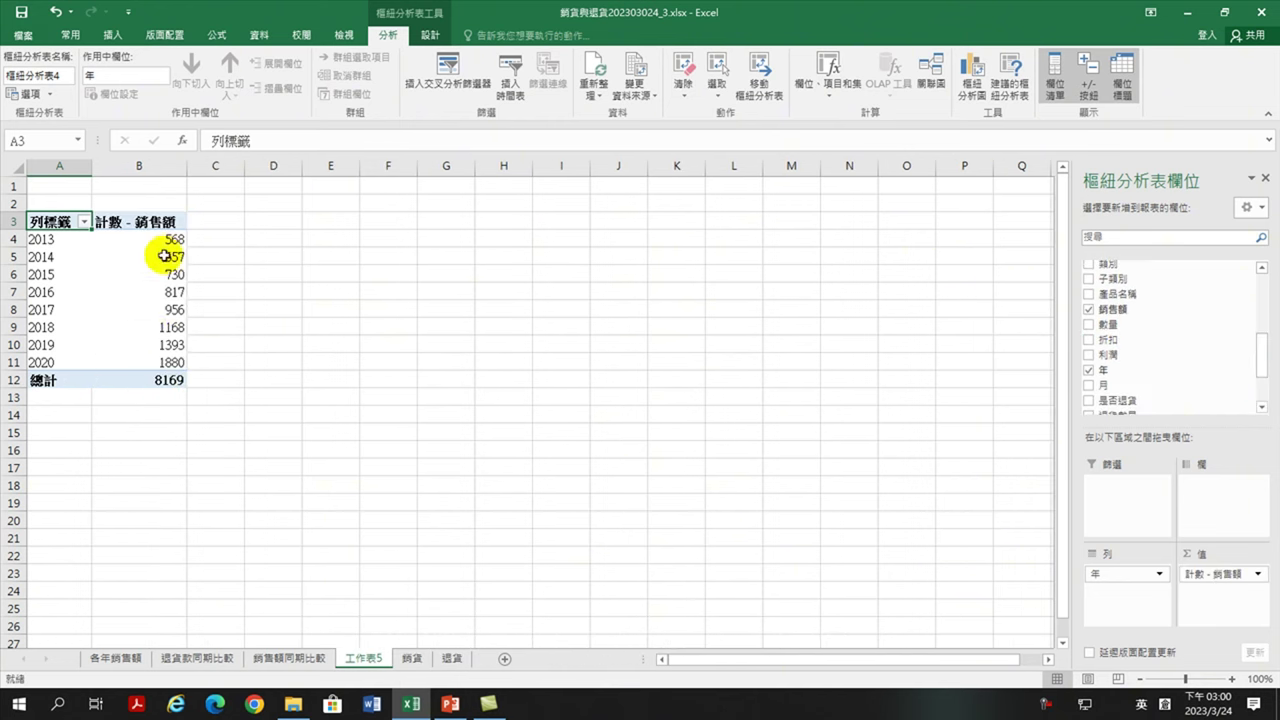
{"action": "right_click", "coordinate": [141, 285]}
{"action": "left_click", "coordinate": [200, 476]}
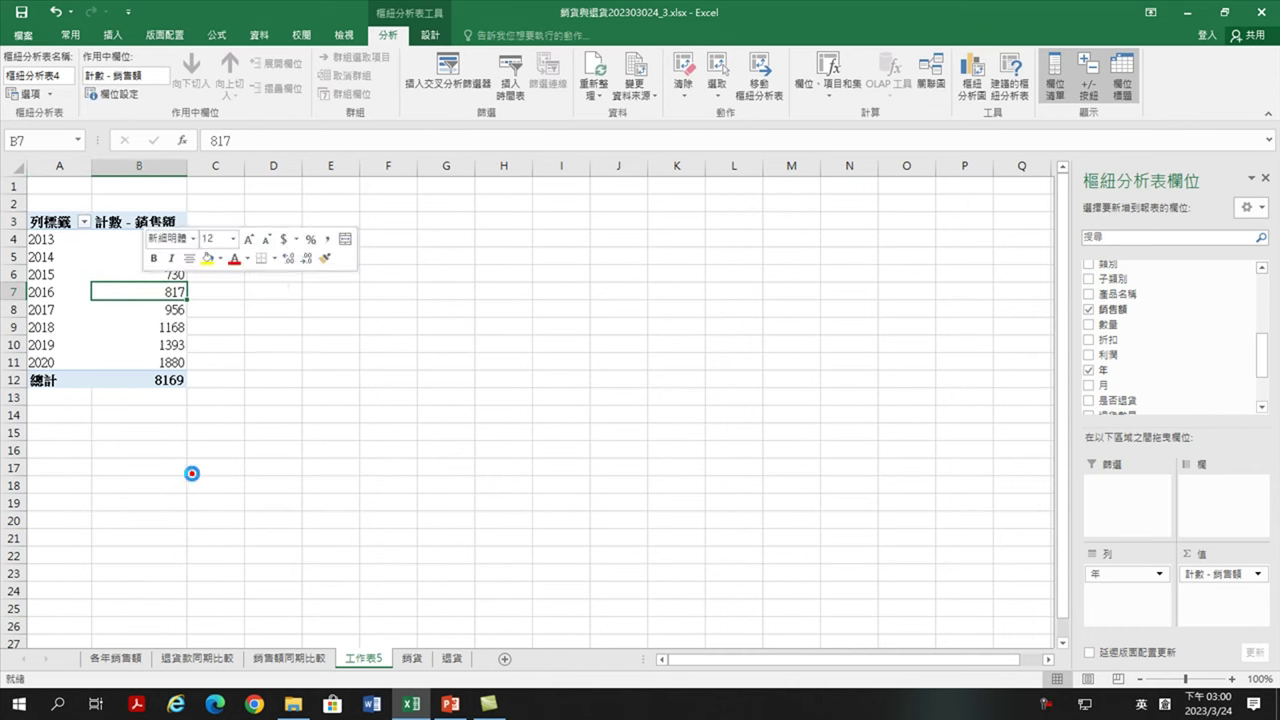
{"action": "left_click", "coordinate": [97, 480]}
{"action": "left_click", "coordinate": [245, 590]}
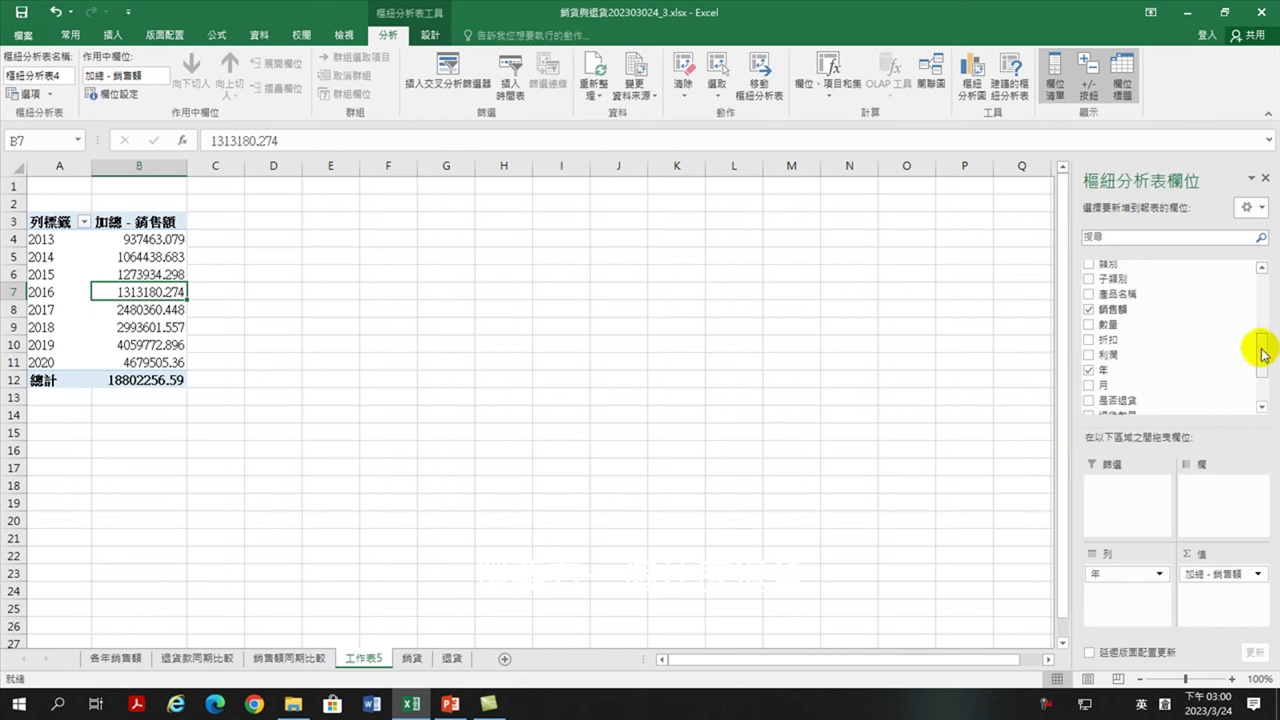
Add 退貨款 to the values as a sum, giving a returns total of 351356.2708.
{"action": "left_click_drag", "start_coordinate": [1258, 349], "coordinate": [1260, 371]}
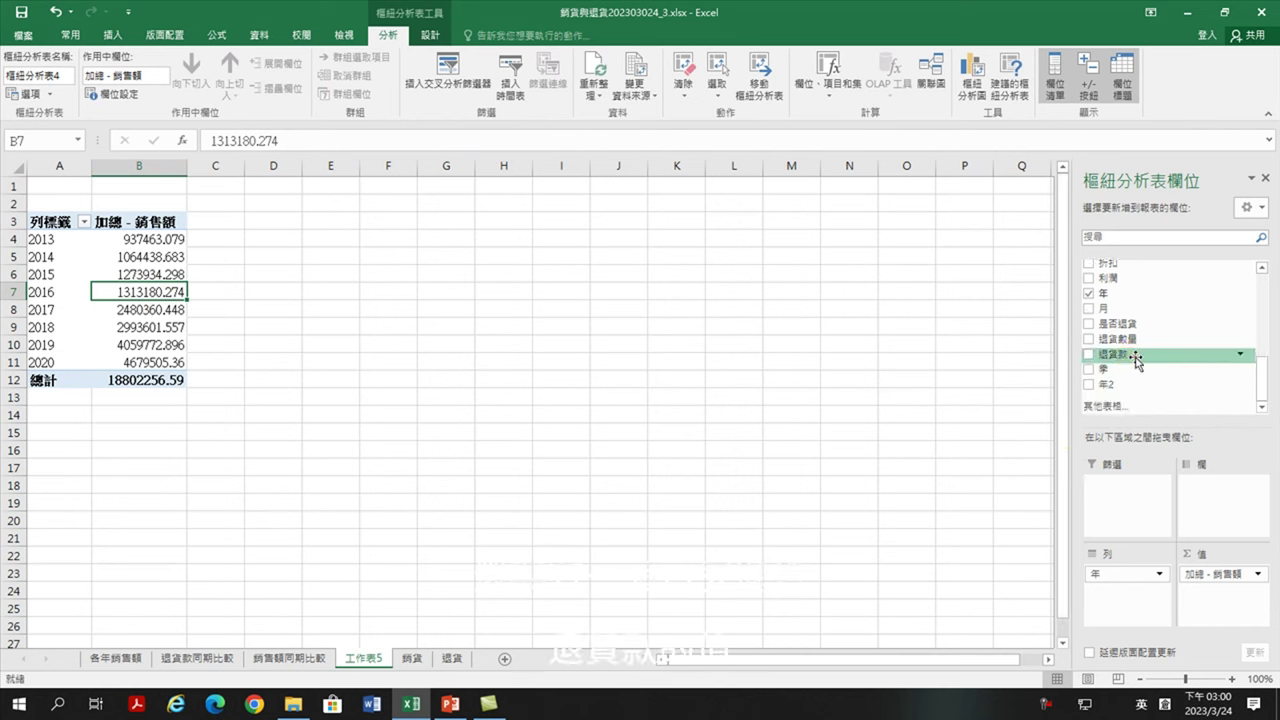
{"action": "left_click_drag", "start_coordinate": [1120, 354], "coordinate": [1226, 608]}
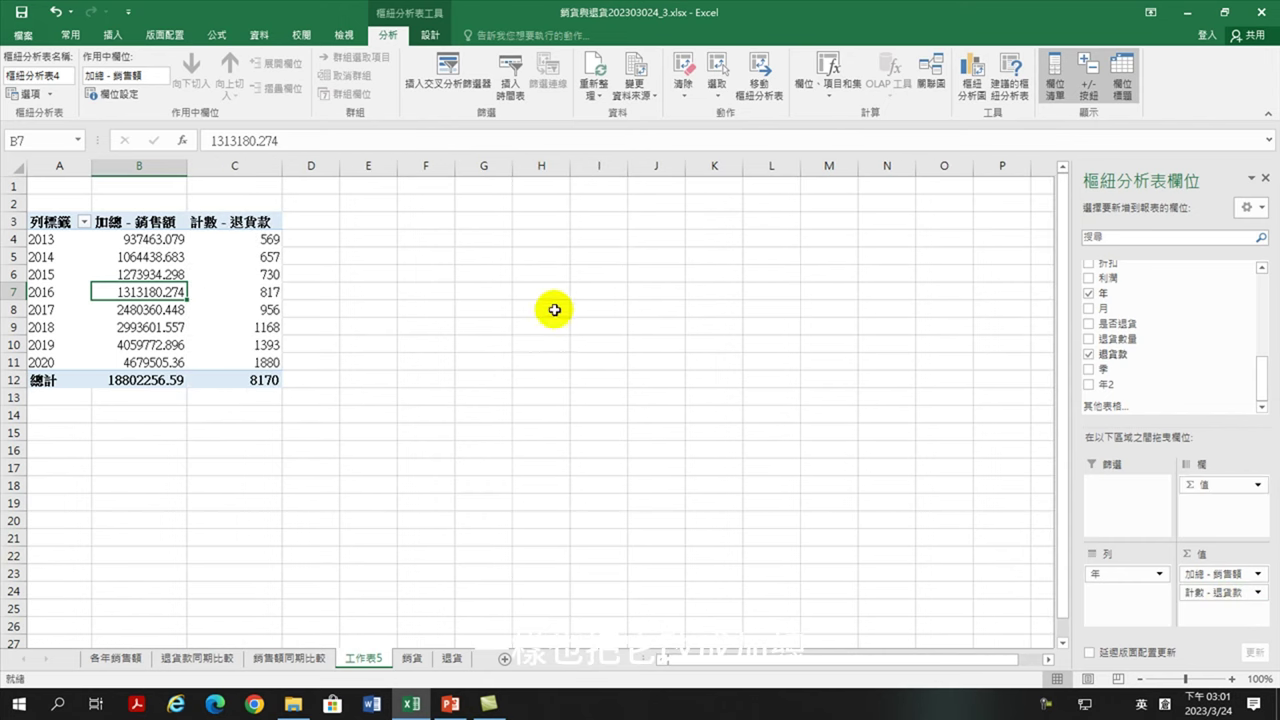
{"action": "right_click", "coordinate": [240, 285]}
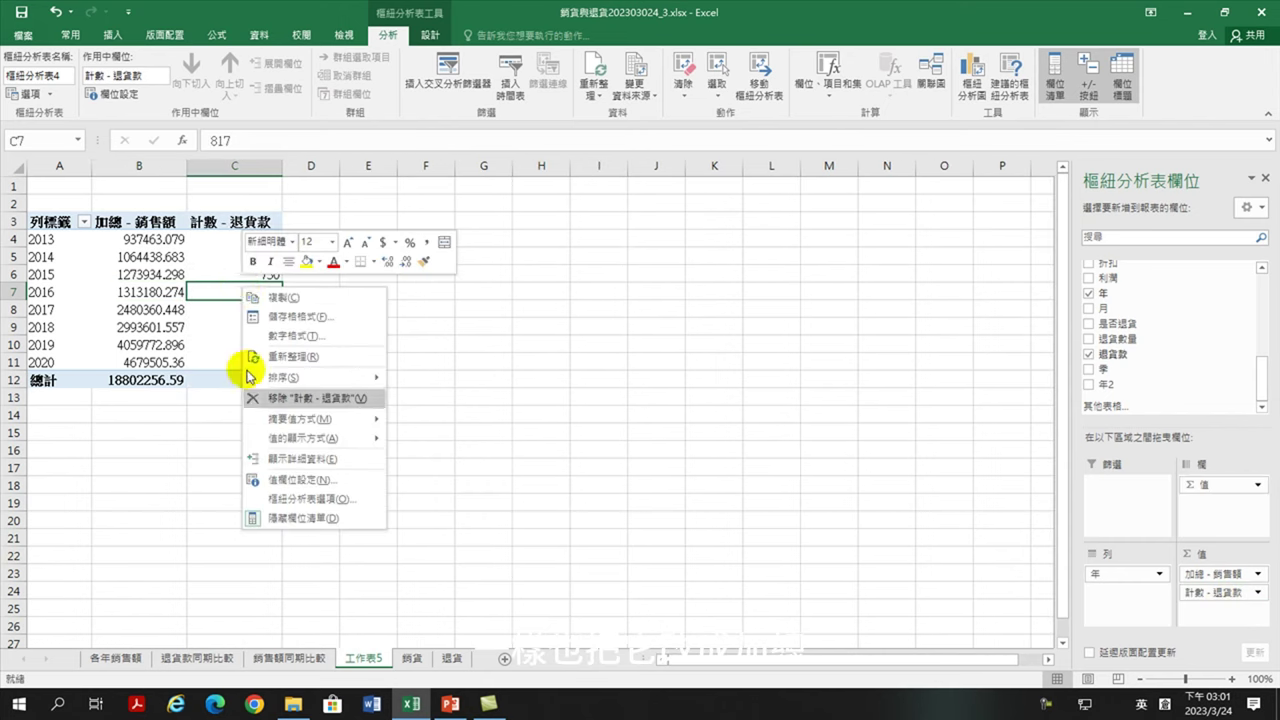
{"action": "left_click", "coordinate": [255, 478]}
{"action": "double_click", "coordinate": [222, 480]}
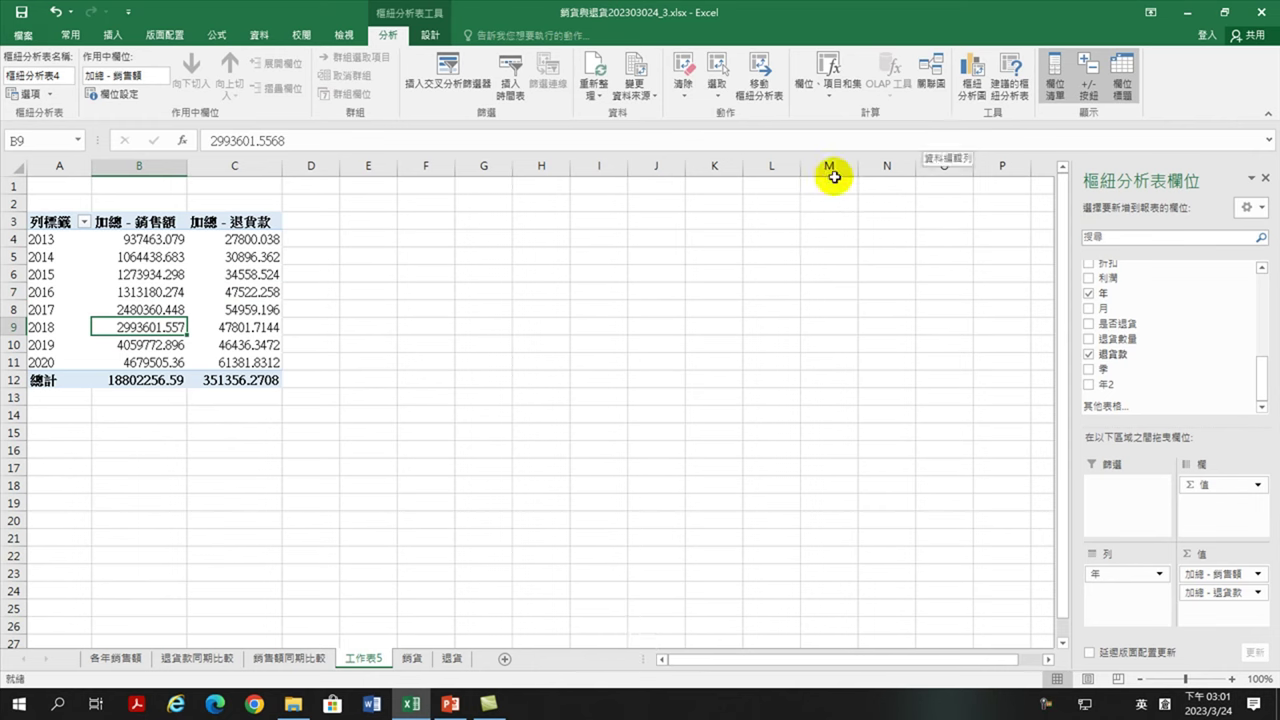
{"action": "mouse_move", "coordinate": [130, 239]}
{"action": "left_mouse_down"}
{"action": "mouse_move", "coordinate": [244, 362]}
{"action": "mouse_move", "coordinate": [246, 381]}
{"action": "left_mouse_up"}
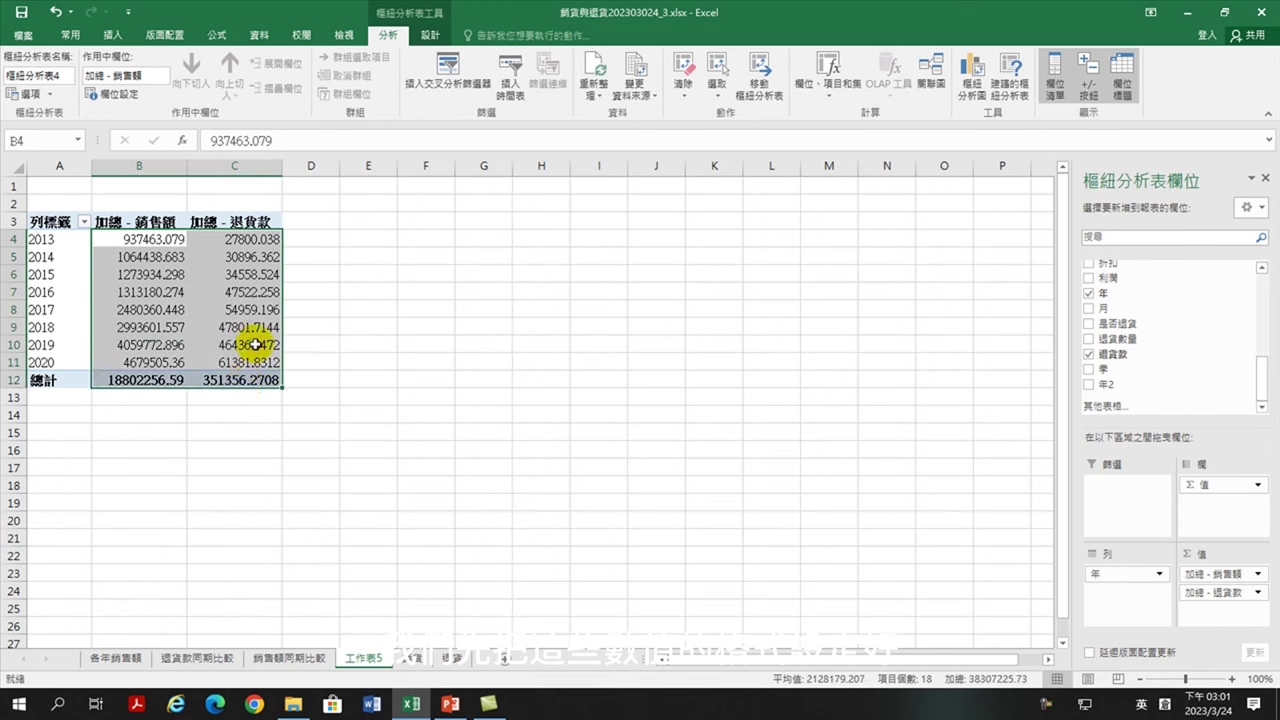
Apply Comma Style with zero decimals to B4:C12, showing totals 18,802,257 and 351,356.
{"action": "left_click", "coordinate": [71, 34]}
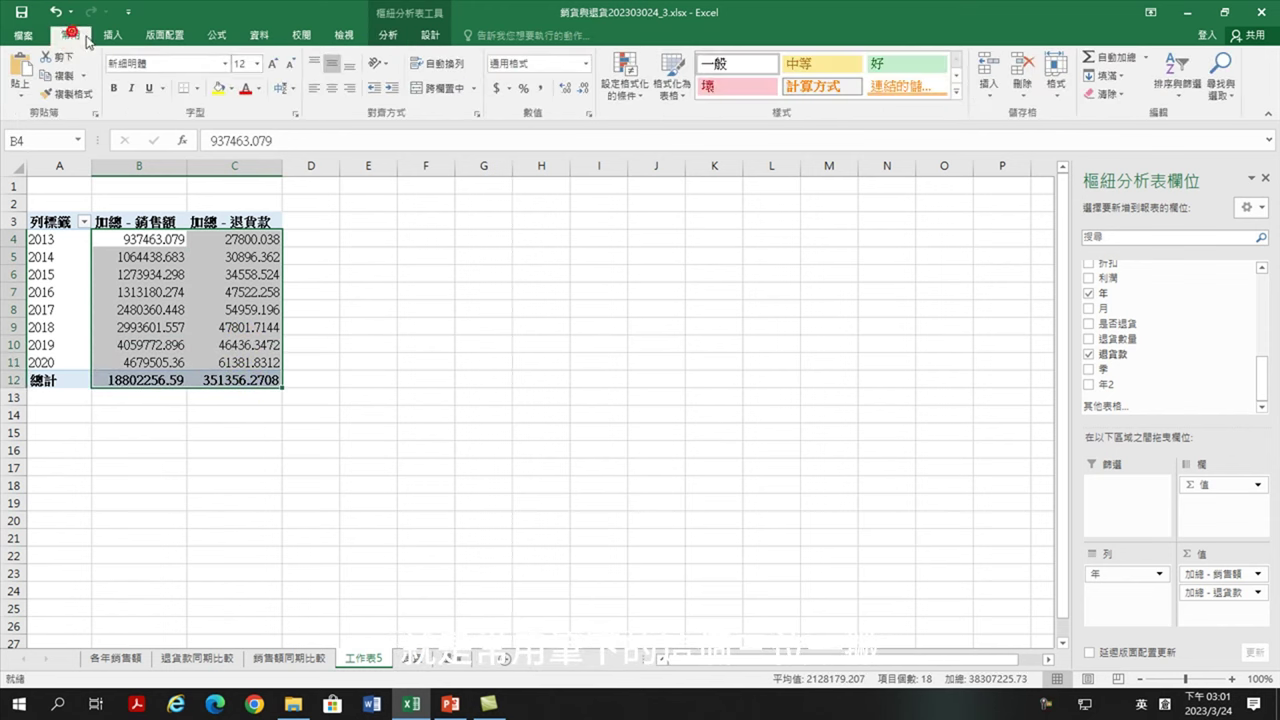
{"action": "left_click", "coordinate": [544, 92]}
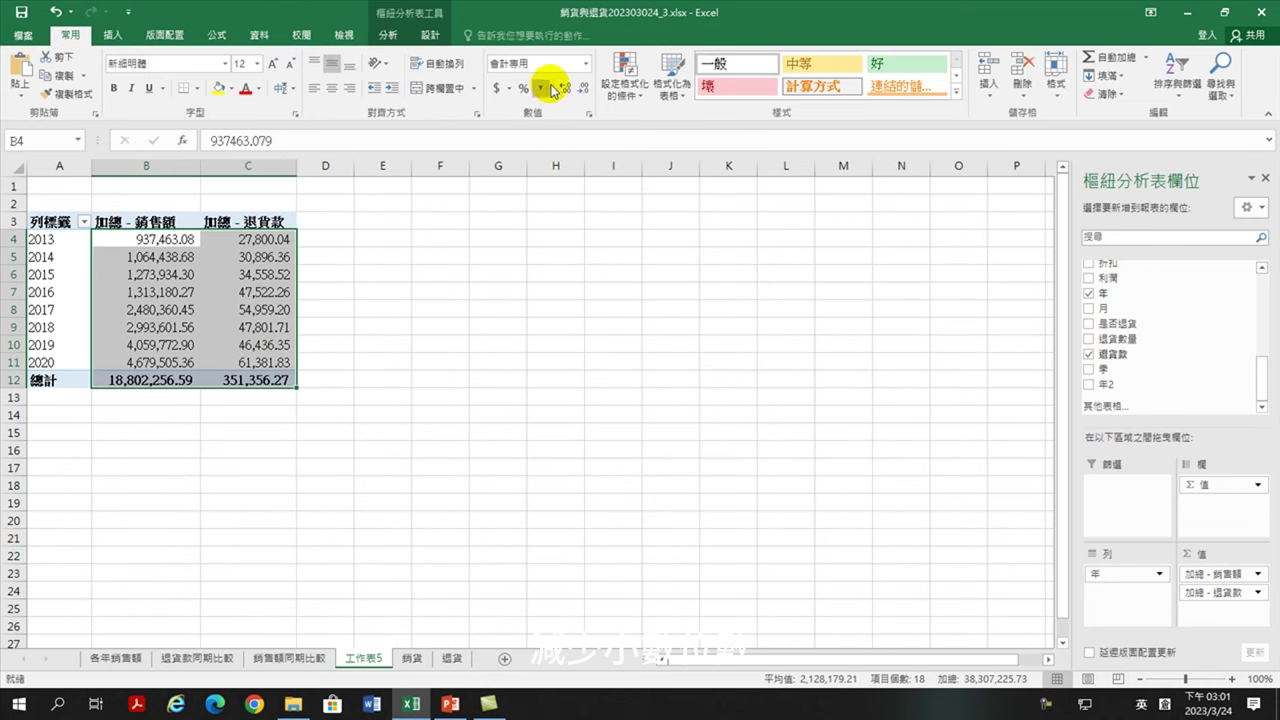
{"action": "left_click", "coordinate": [584, 92]}
{"action": "left_click", "coordinate": [584, 92]}
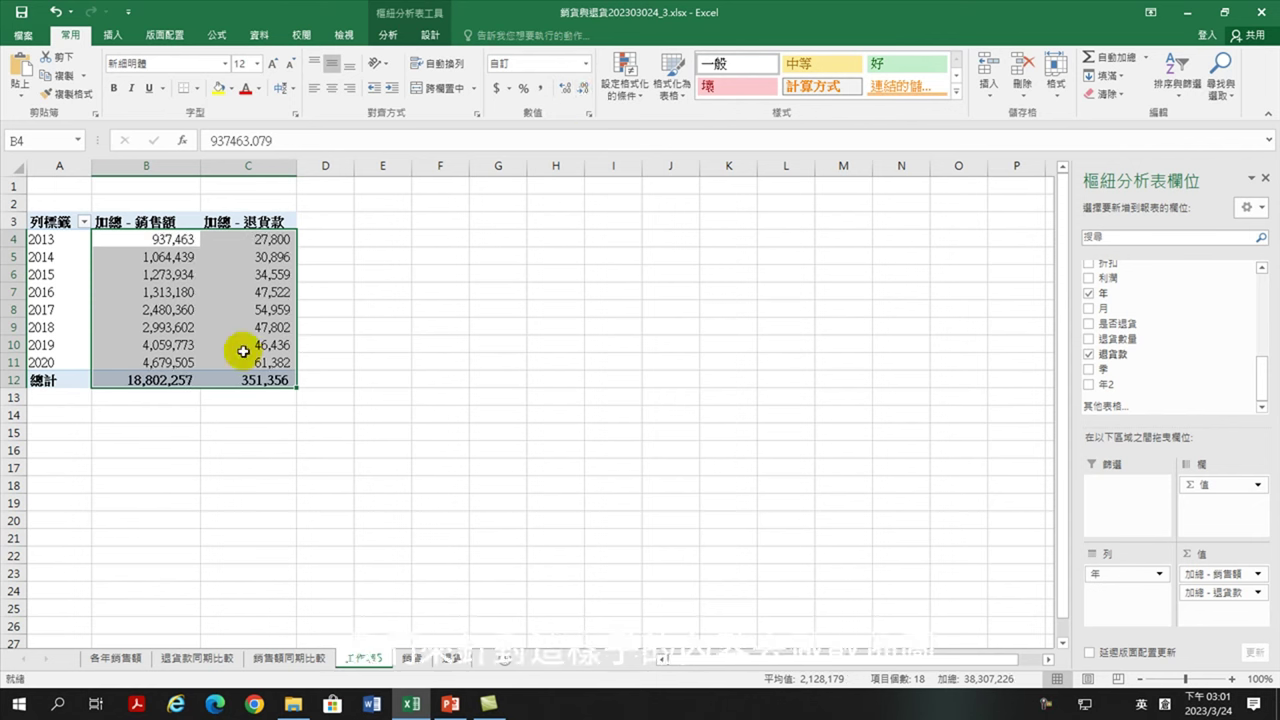
{"action": "left_click", "coordinate": [263, 362]}
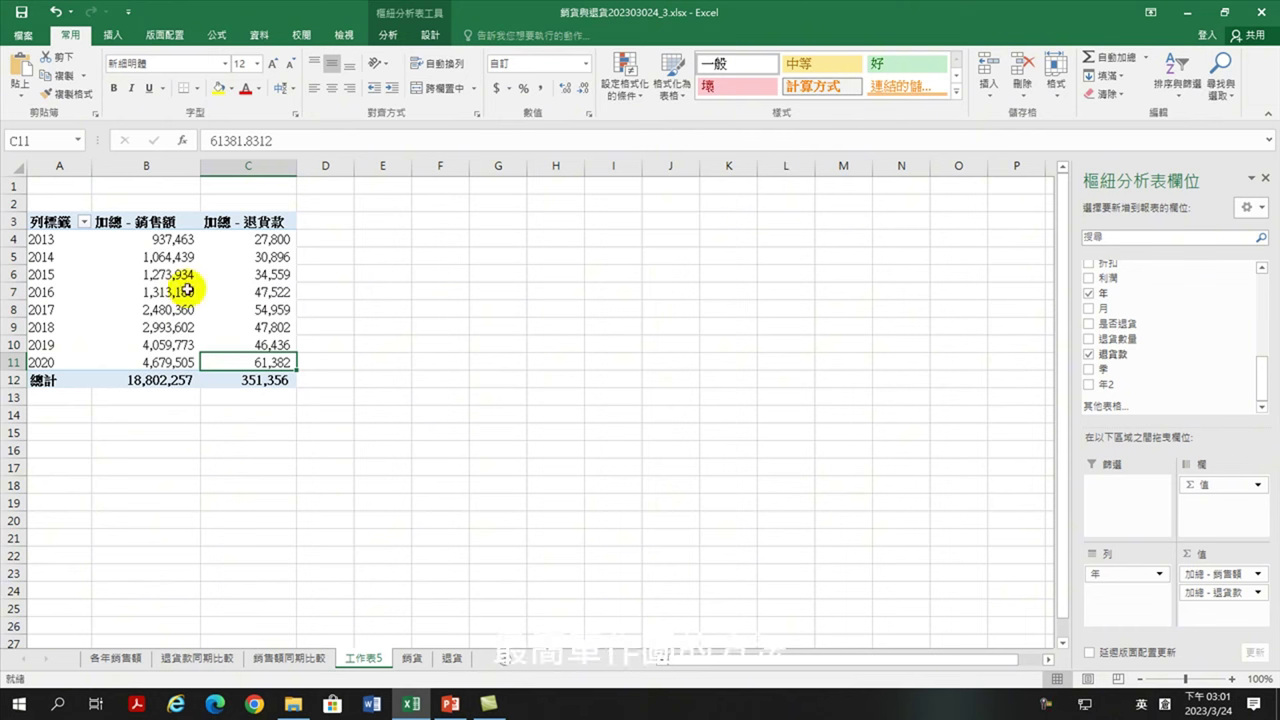
{"action": "mouse_move", "coordinate": [187, 290]}
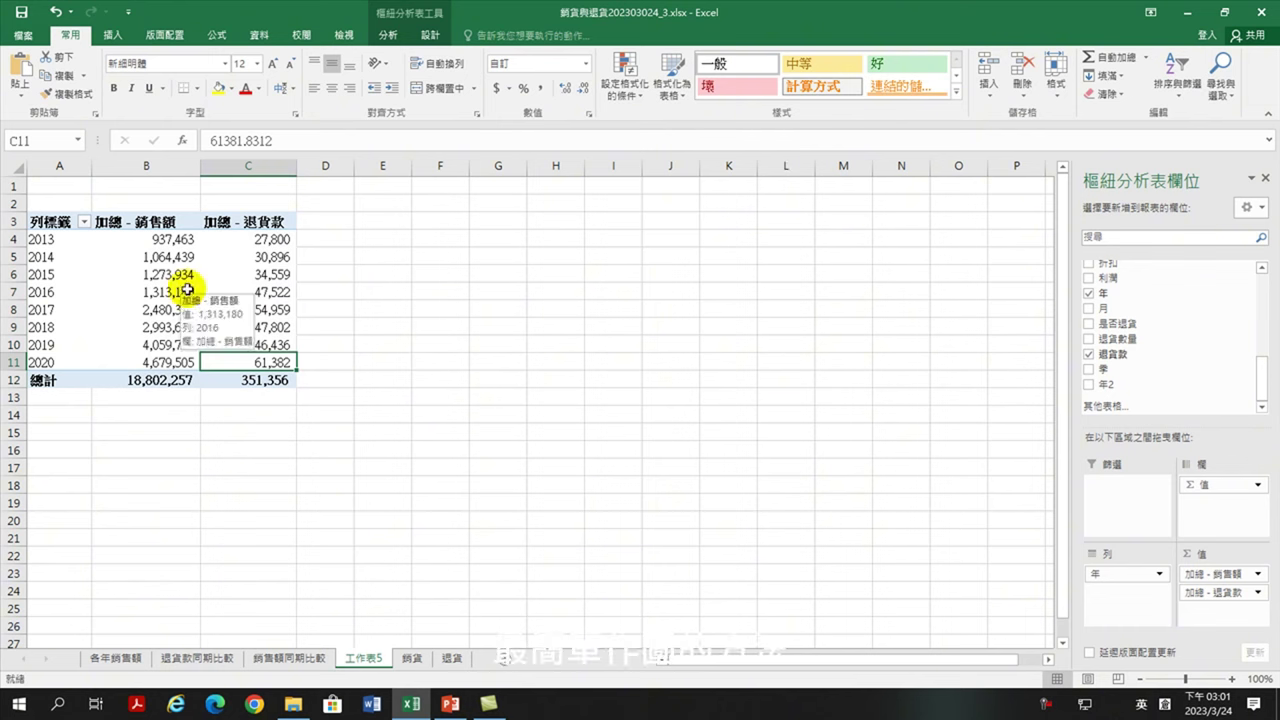
{"action": "left_click", "coordinate": [395, 37]}
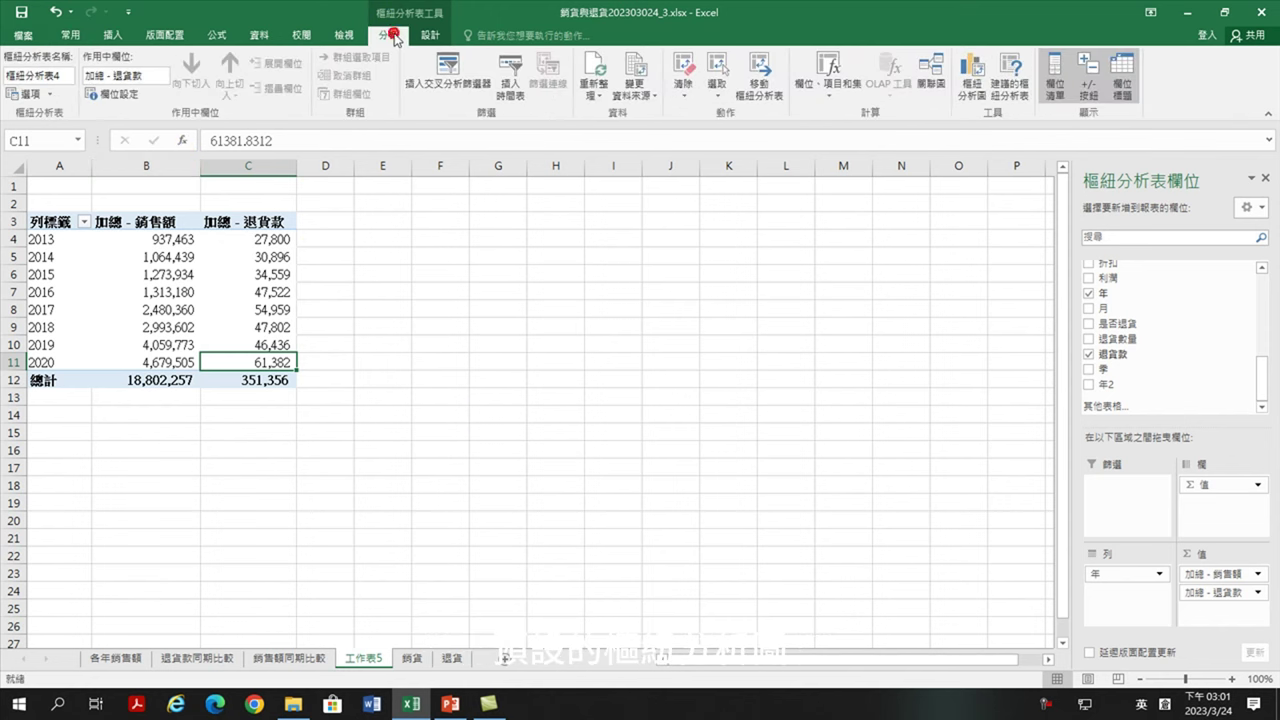
{"action": "left_click", "coordinate": [958, 92]}
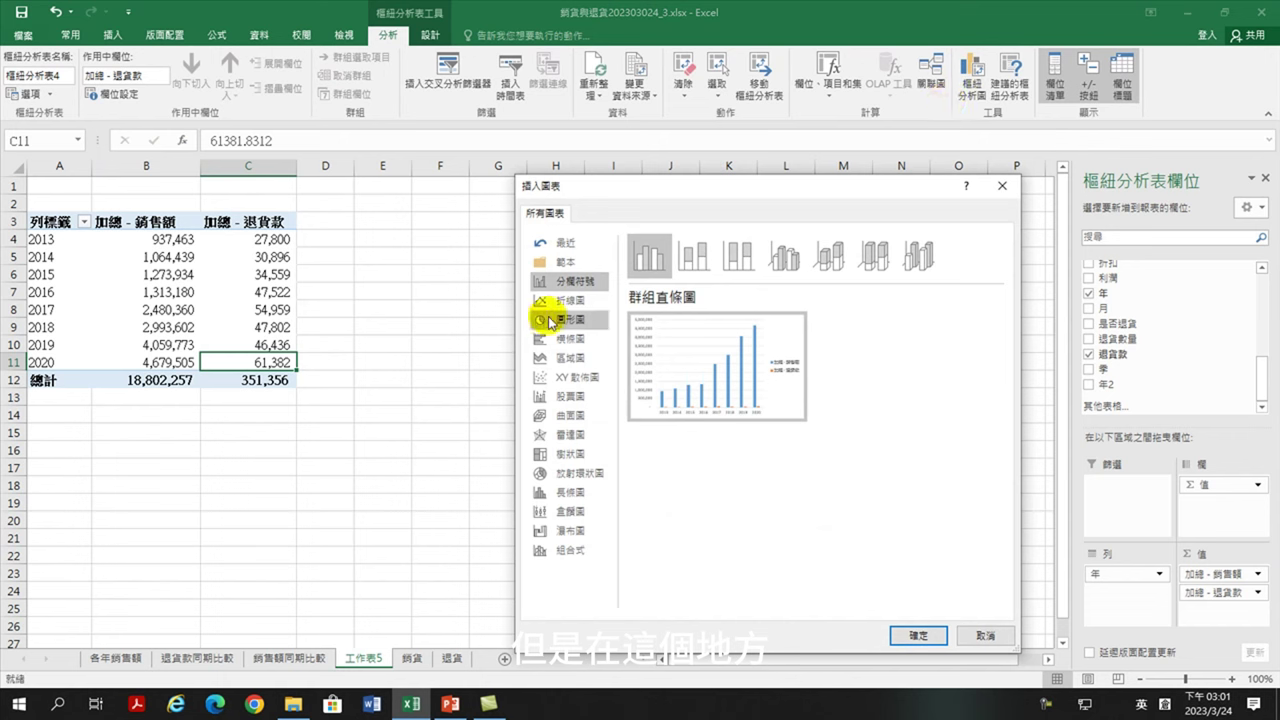
{"action": "left_click", "coordinate": [572, 377]}
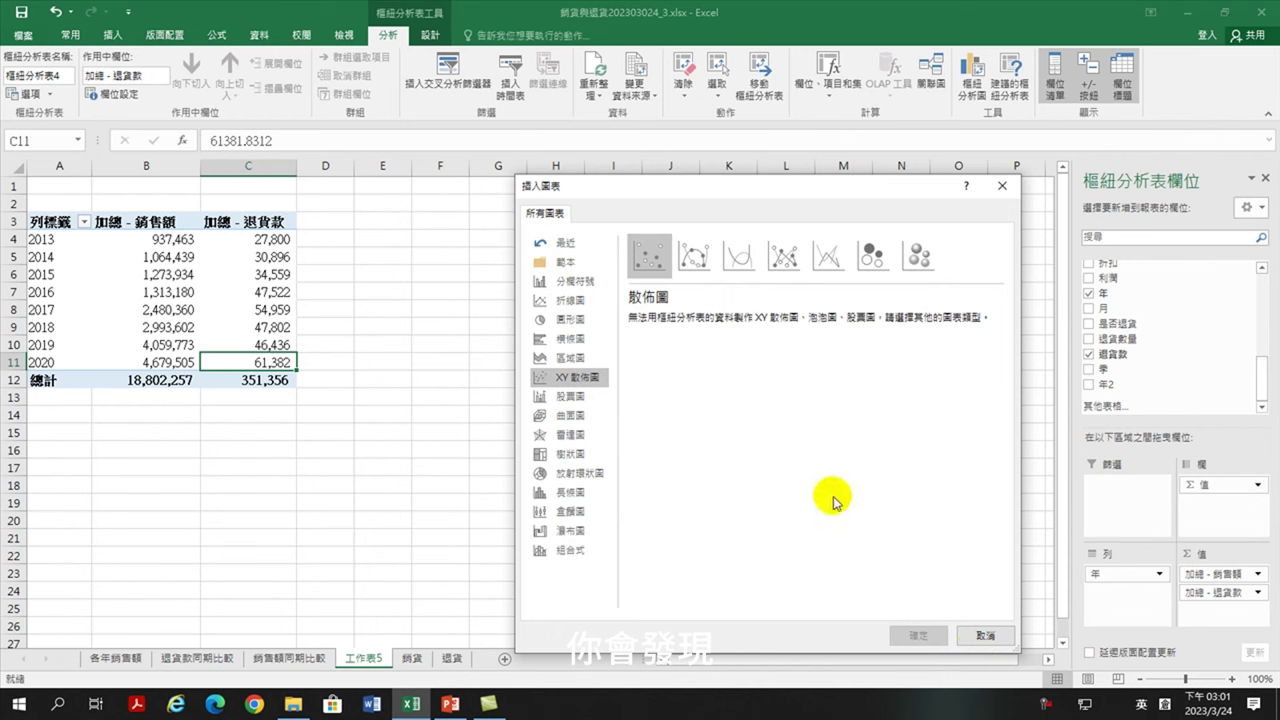
{"action": "left_click", "coordinate": [694, 257]}
{"action": "left_click", "coordinate": [738, 257]}
{"action": "left_click", "coordinate": [790, 258]}
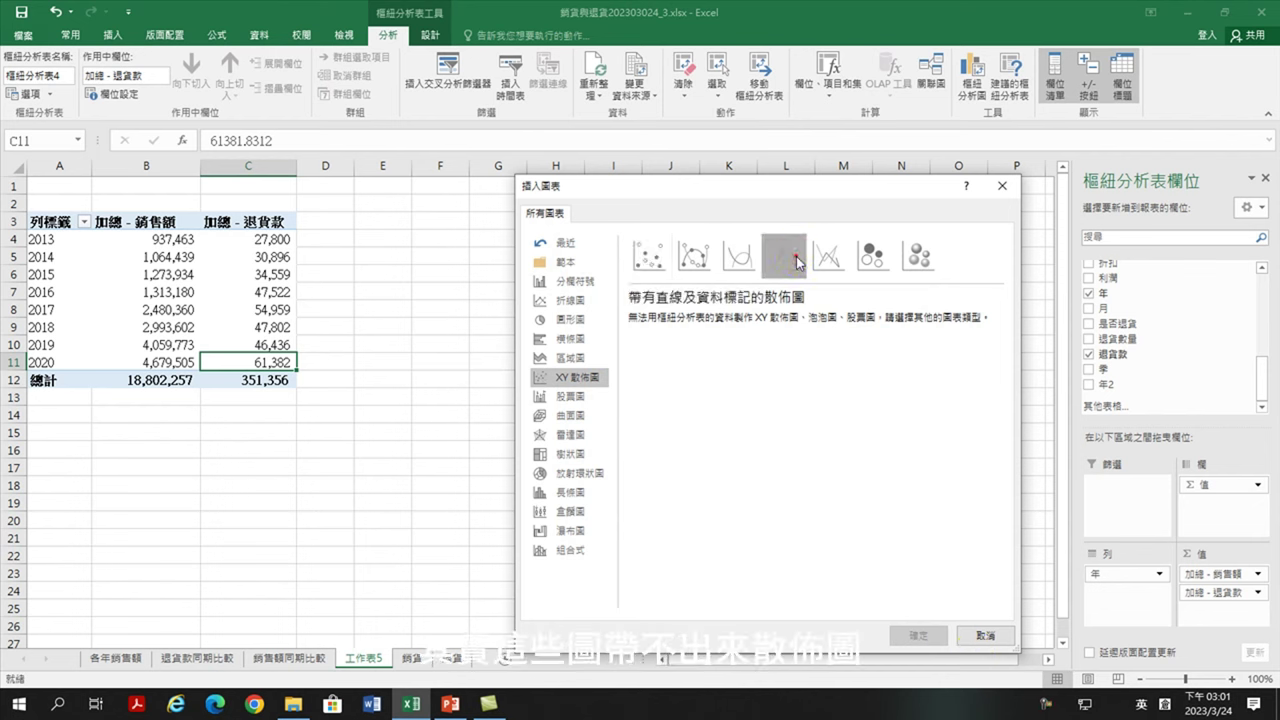
{"action": "left_click", "coordinate": [828, 258]}
{"action": "left_click", "coordinate": [871, 258]}
{"action": "left_click", "coordinate": [917, 258]}
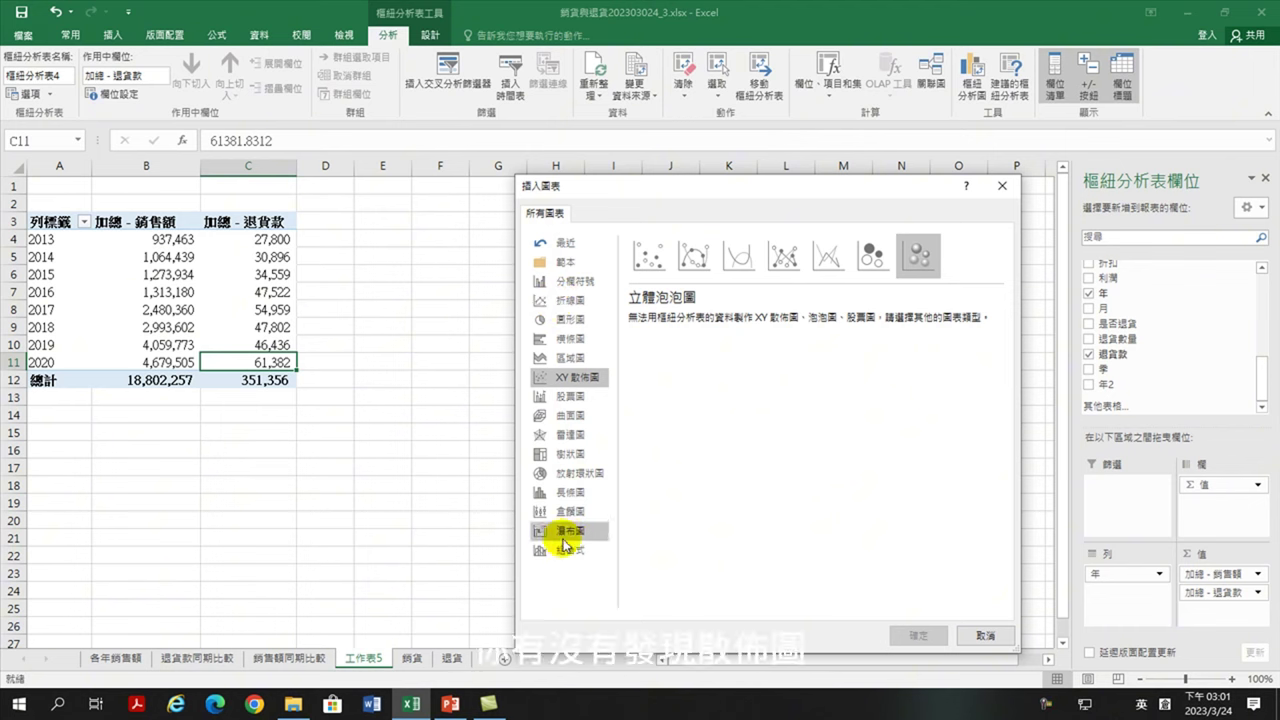
{"action": "left_click", "coordinate": [986, 635]}
{"action": "mouse_move", "coordinate": [55, 221]}
{"action": "left_mouse_down"}
{"action": "mouse_move", "coordinate": [96, 362]}
{"action": "mouse_move", "coordinate": [240, 362]}
{"action": "left_mouse_up"}
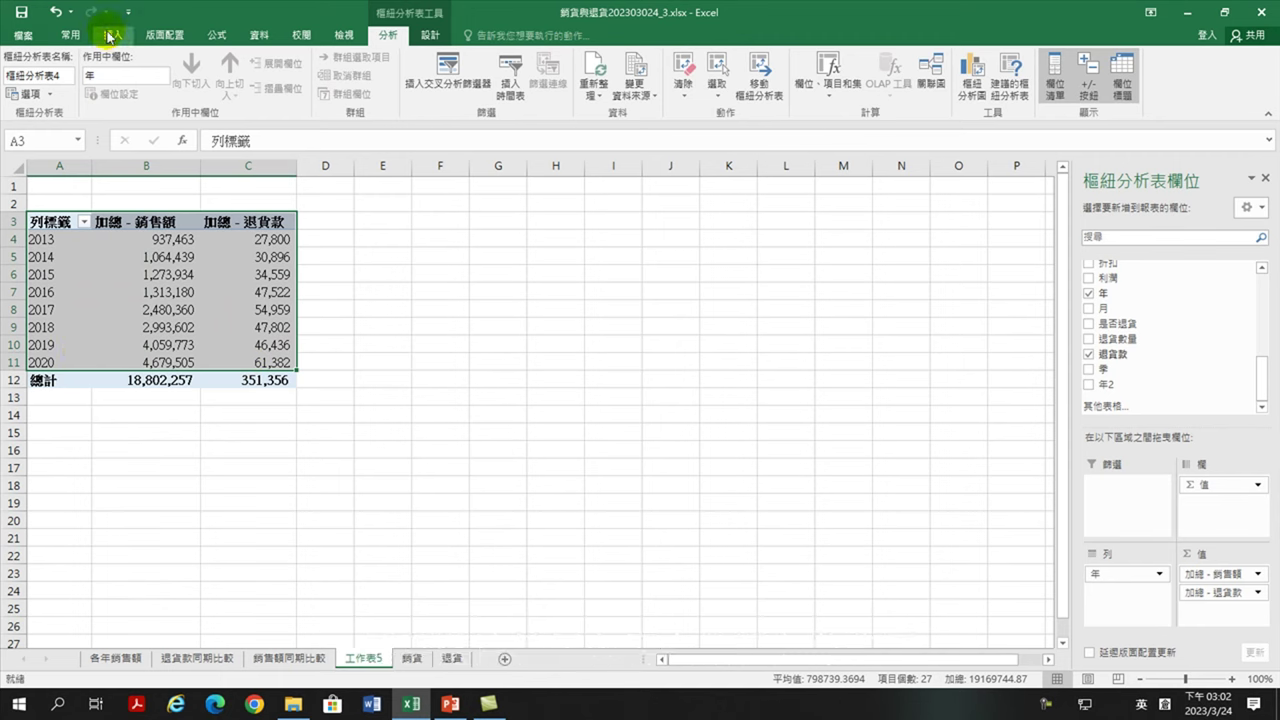
Try a plain scatter chart from the pivot, which raises the incompatible chart type notice.
{"action": "left_click", "coordinate": [110, 36]}
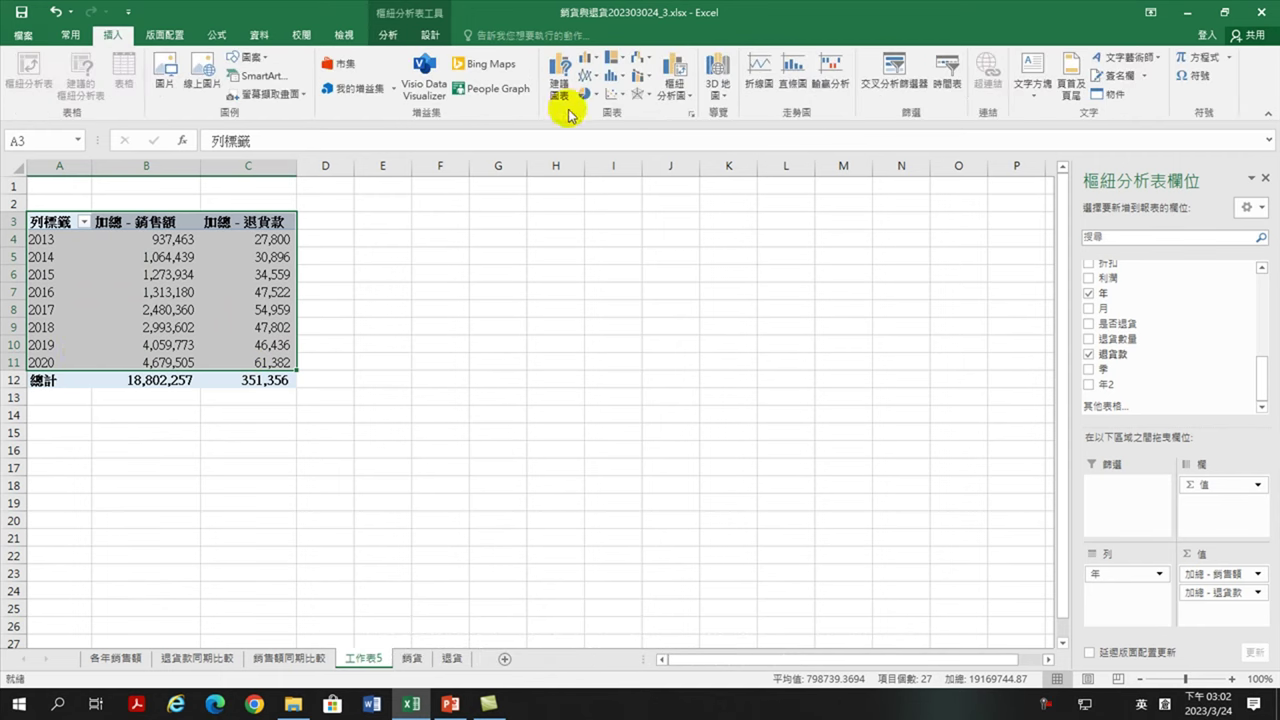
{"action": "left_click", "coordinate": [619, 94]}
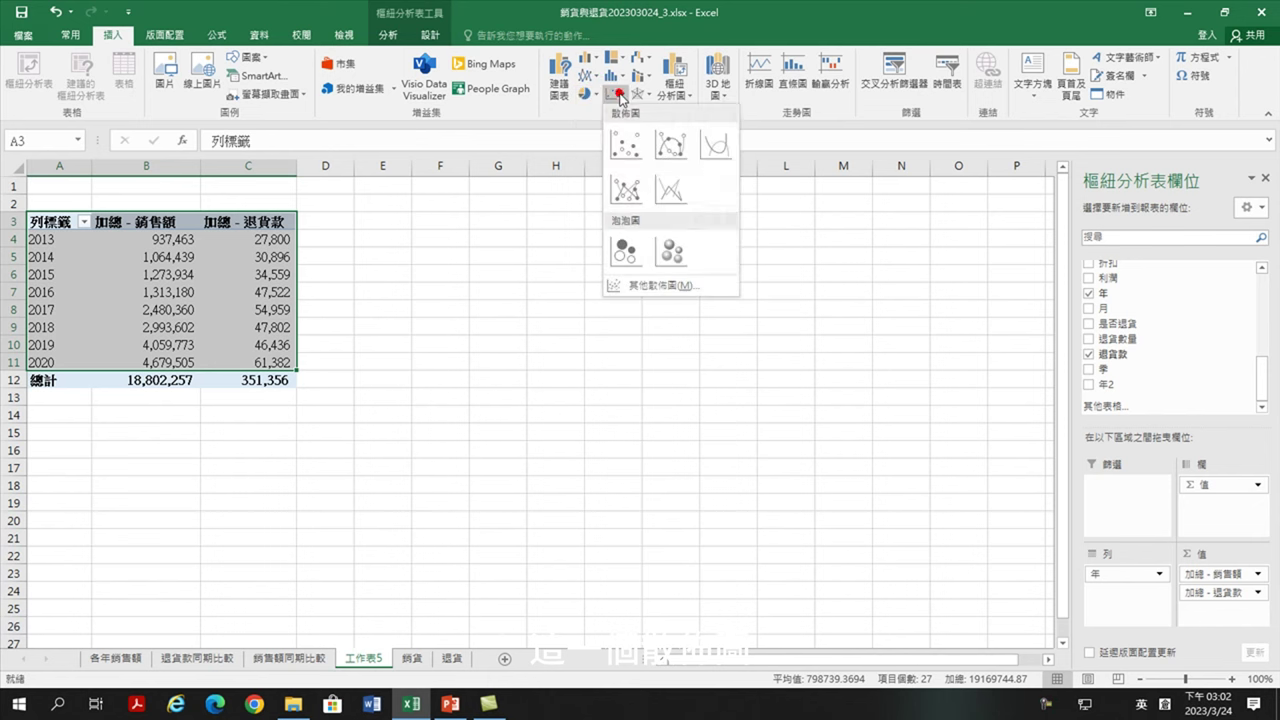
{"action": "left_click", "coordinate": [622, 140]}
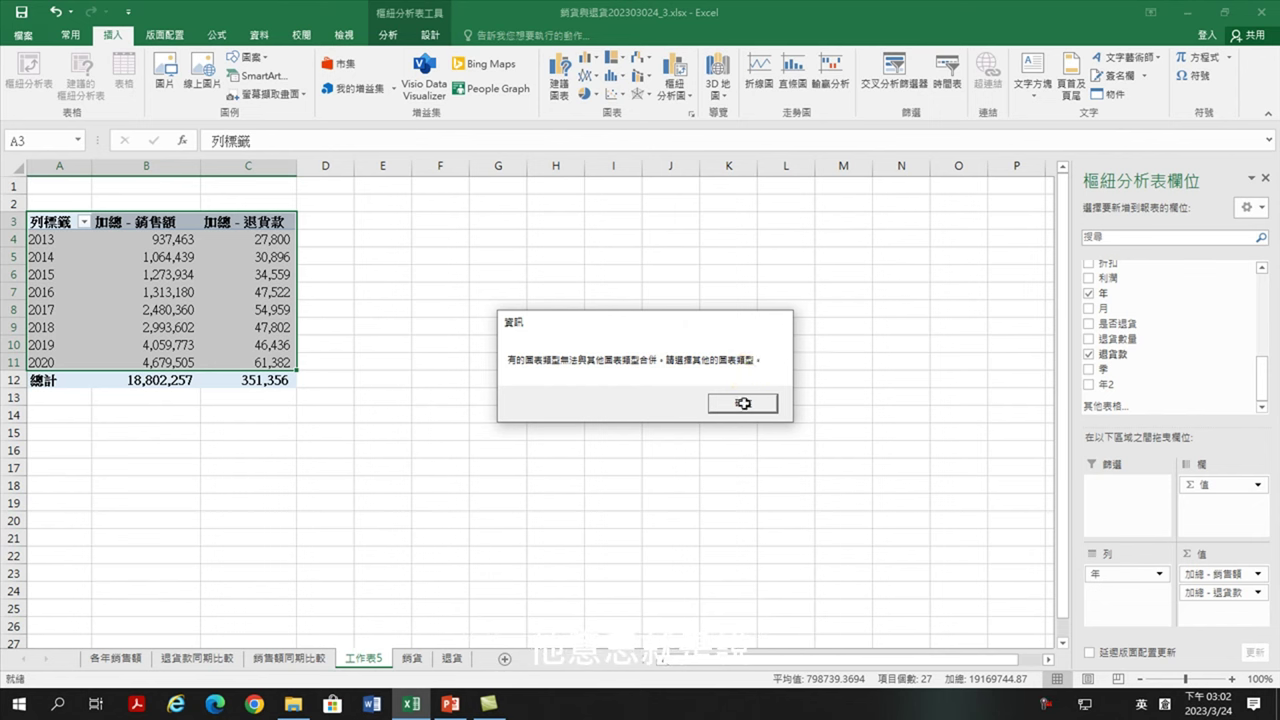
{"action": "left_click", "coordinate": [742, 403]}
{"action": "left_click", "coordinate": [622, 95]}
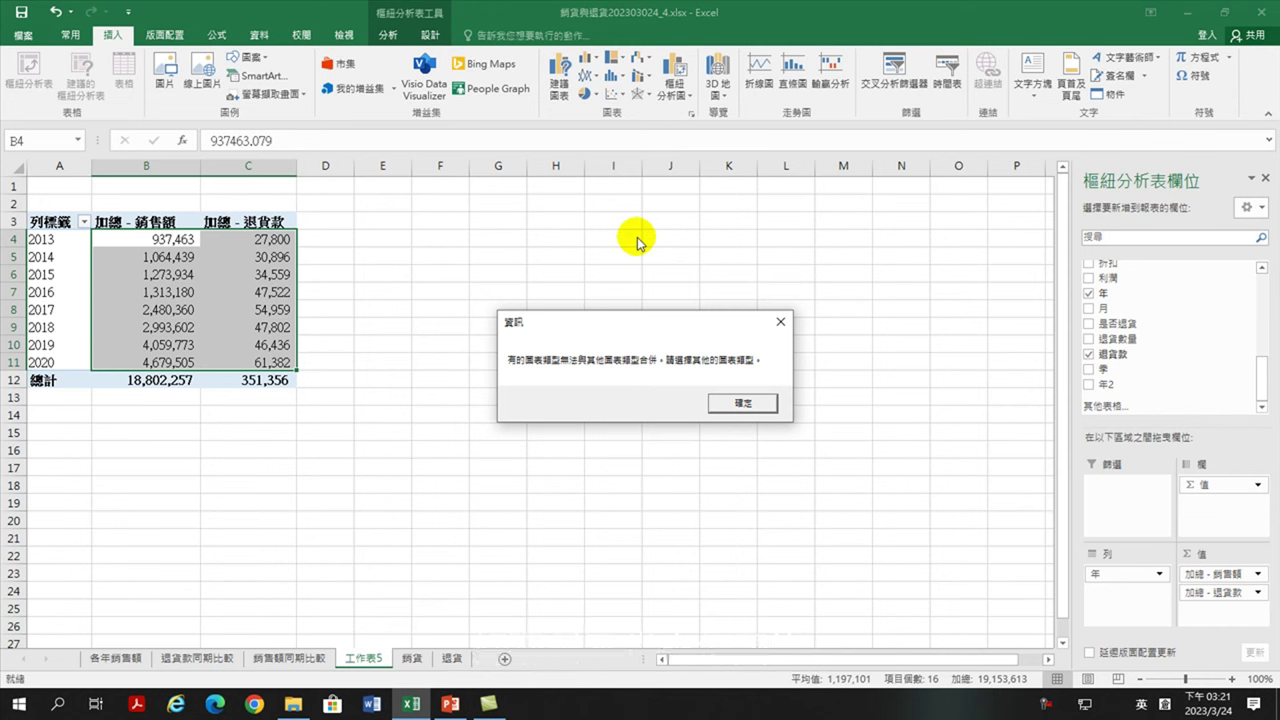
Paste B3:C11 as plain values into E3 and insert a scatter chart titled 加總 - 退貨款.
{"action": "left_click", "coordinate": [745, 402]}
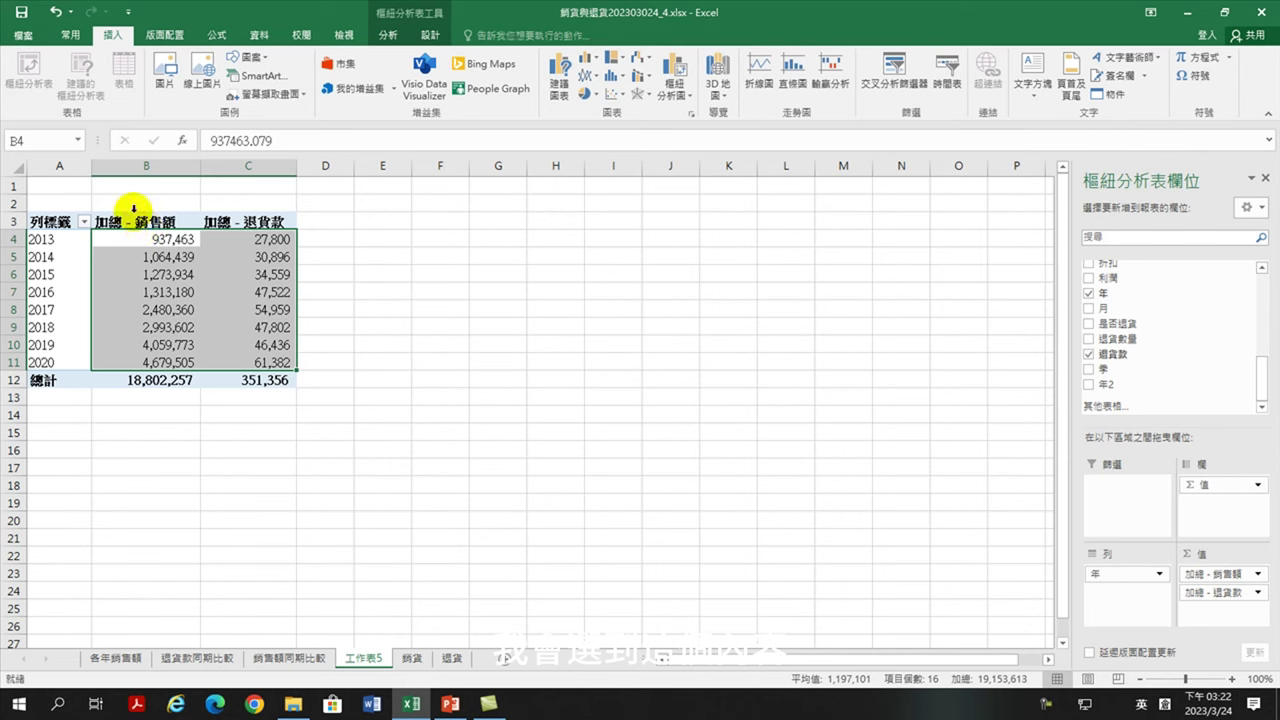
{"action": "left_click_drag", "start_coordinate": [131, 220], "coordinate": [240, 340]}
{"action": "key", "text": "ctrl+c"}
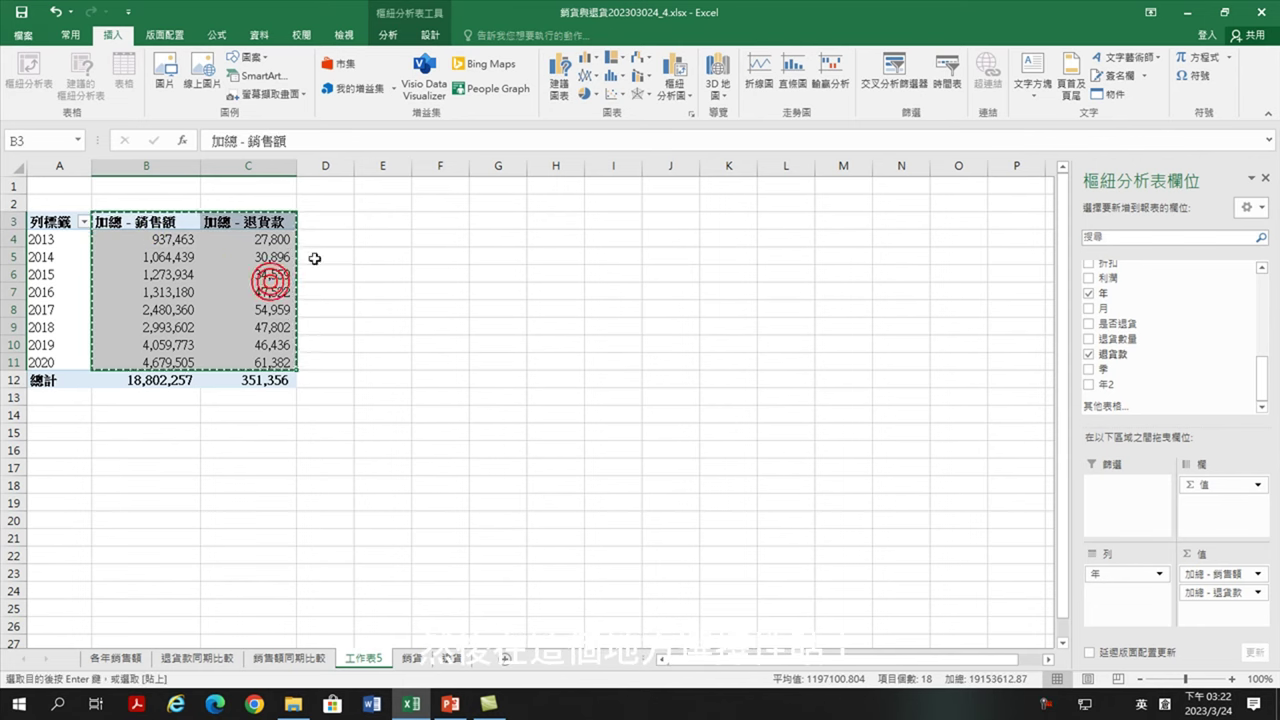
{"action": "right_click", "coordinate": [396, 225]}
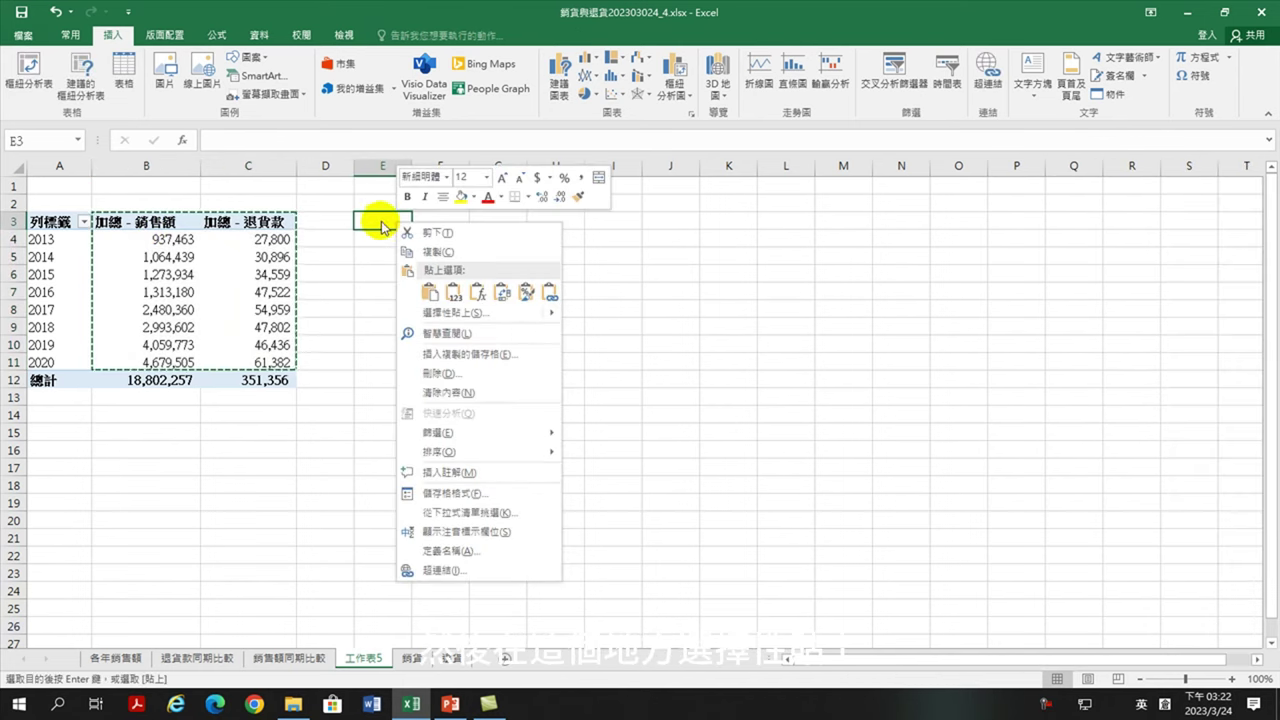
{"action": "left_click", "coordinate": [430, 313]}
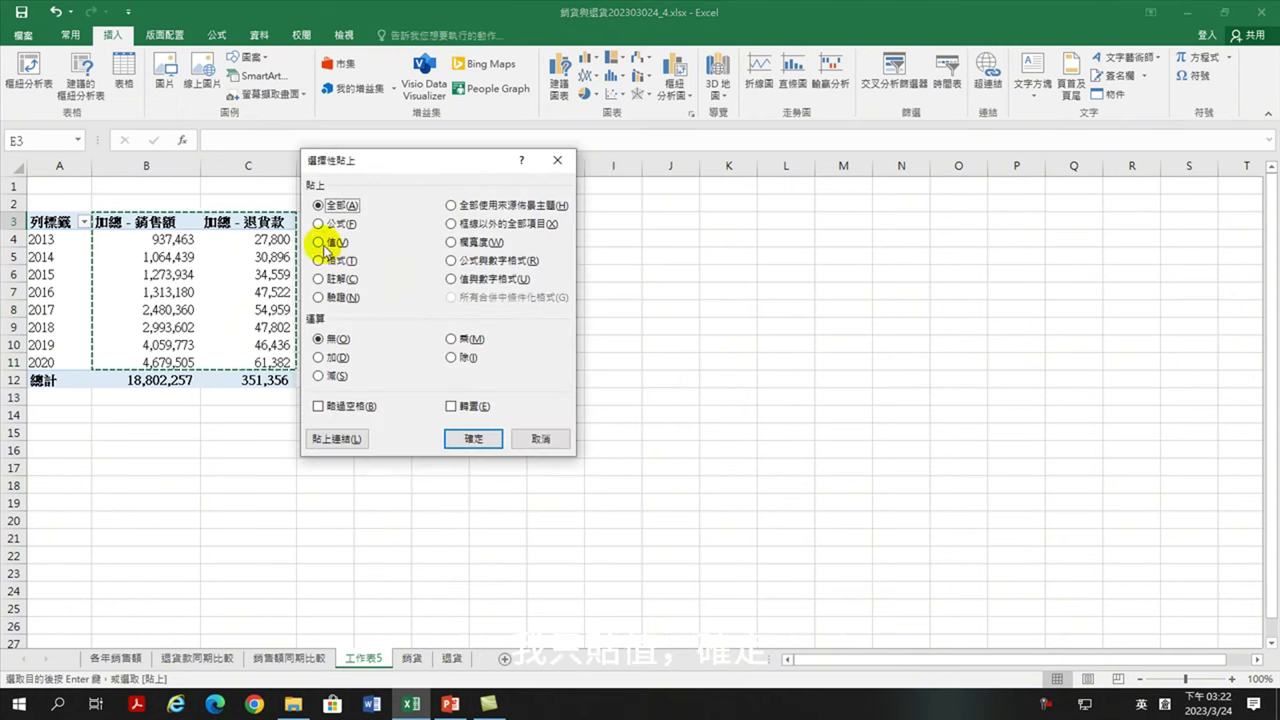
{"action": "key", "text": "Return"}
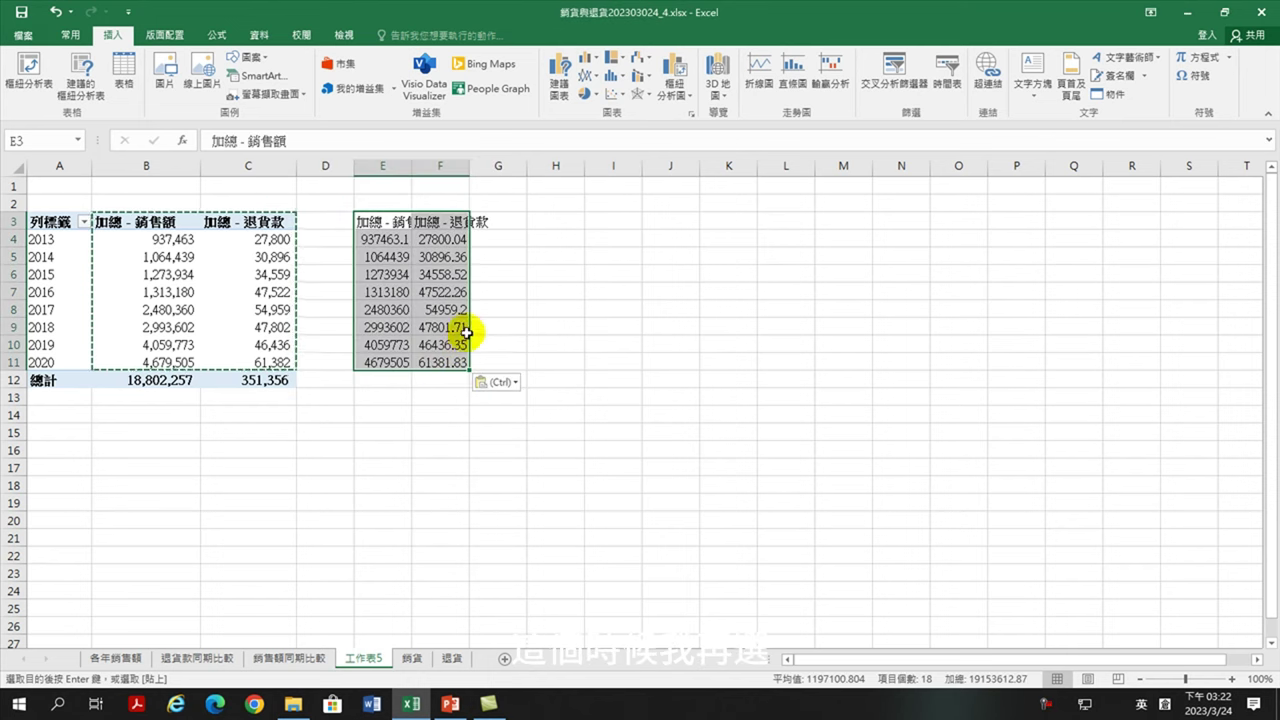
{"action": "left_click", "coordinate": [612, 95]}
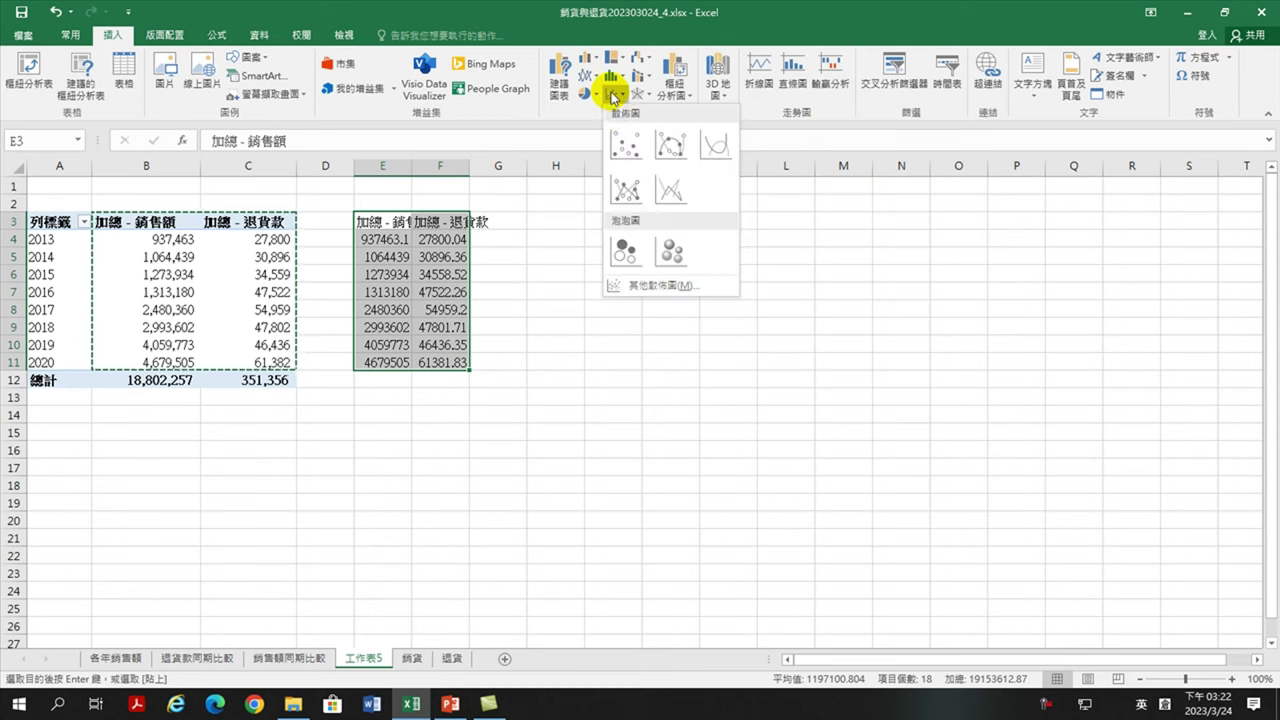
{"action": "left_click", "coordinate": [620, 134]}
Enlarge the scatter chart and apply the 4th chart style with ring markers and finer gridlines.
{"action": "left_click_drag", "start_coordinate": [967, 564], "coordinate": [967, 564]}
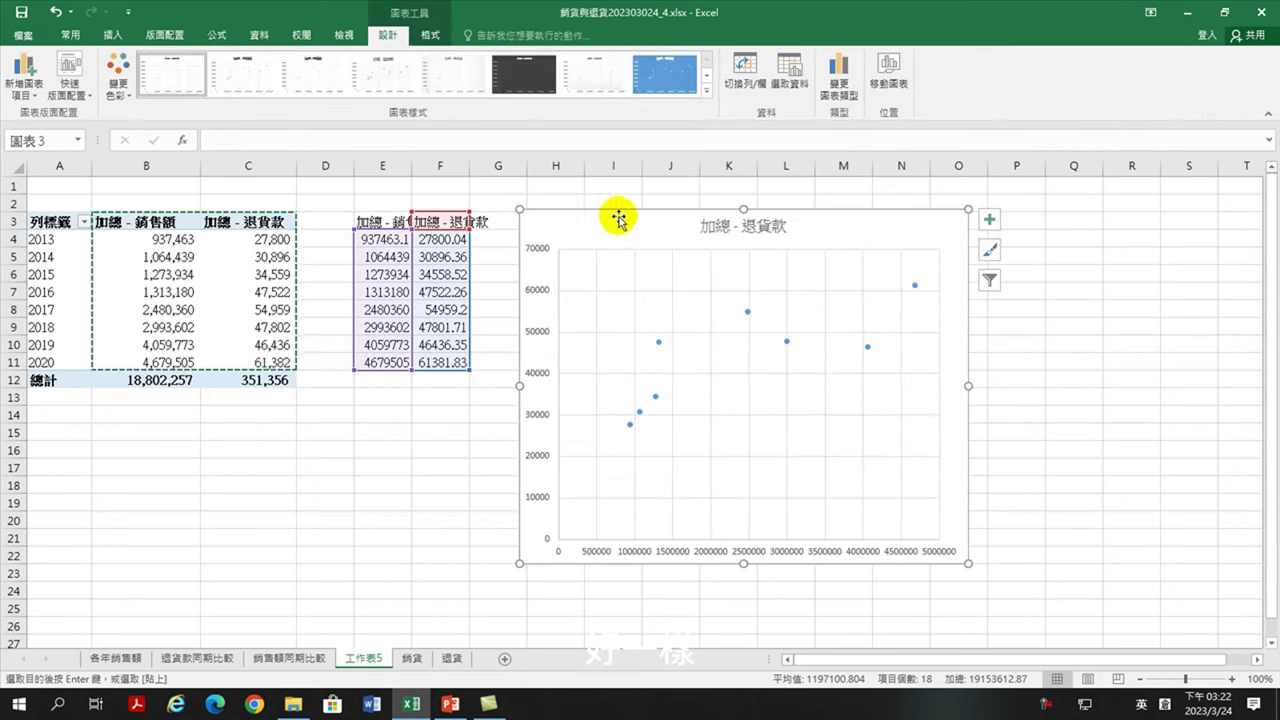
{"action": "left_click", "coordinate": [385, 74]}
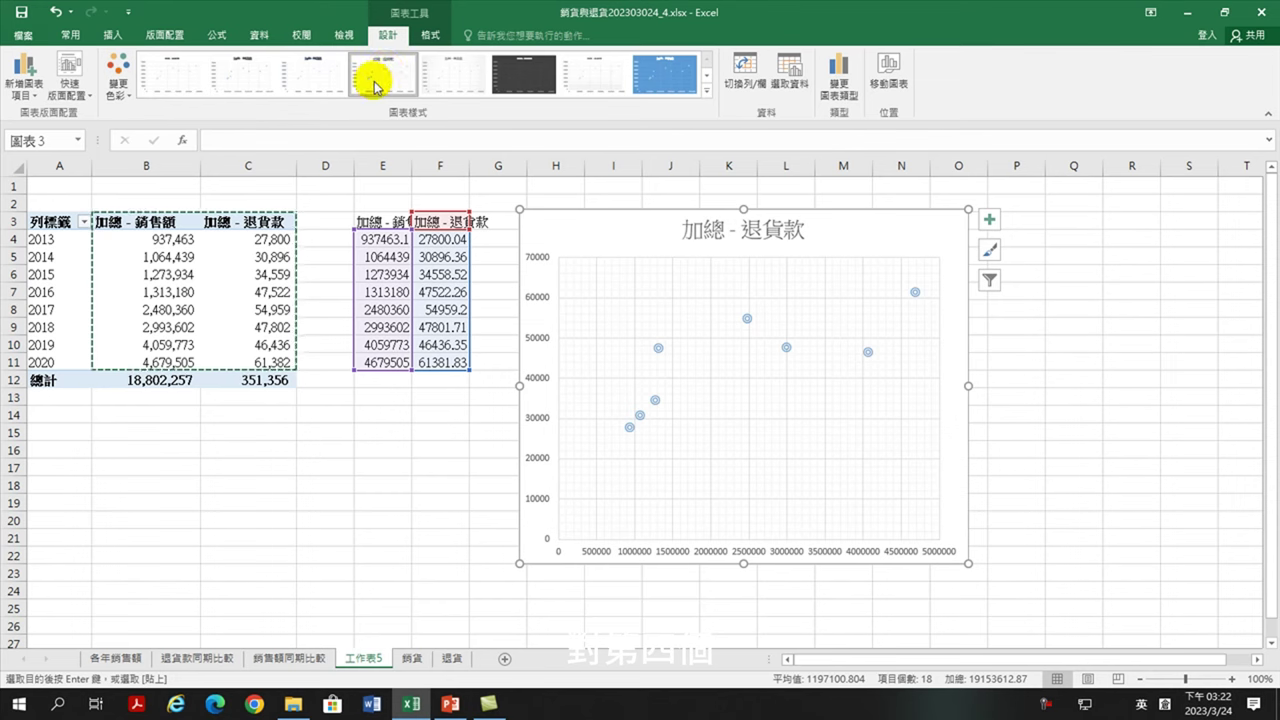
{"action": "left_click", "coordinate": [706, 89]}
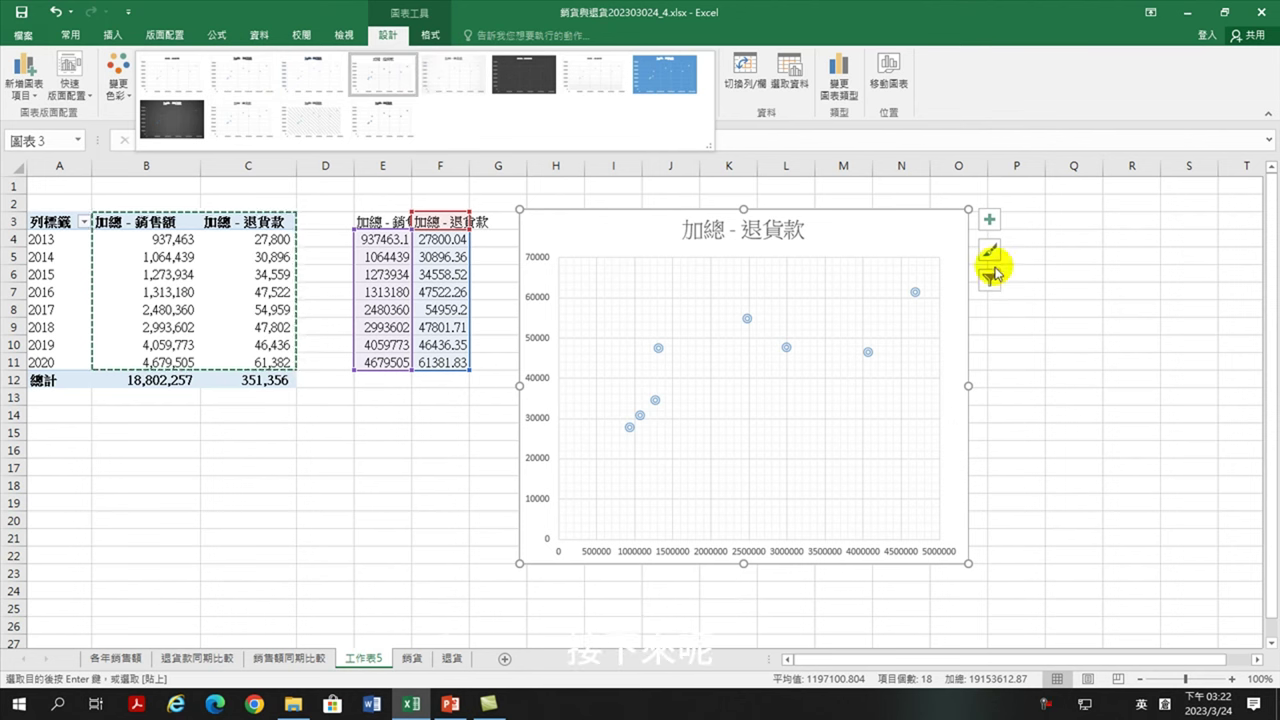
{"action": "left_click", "coordinate": [989, 219]}
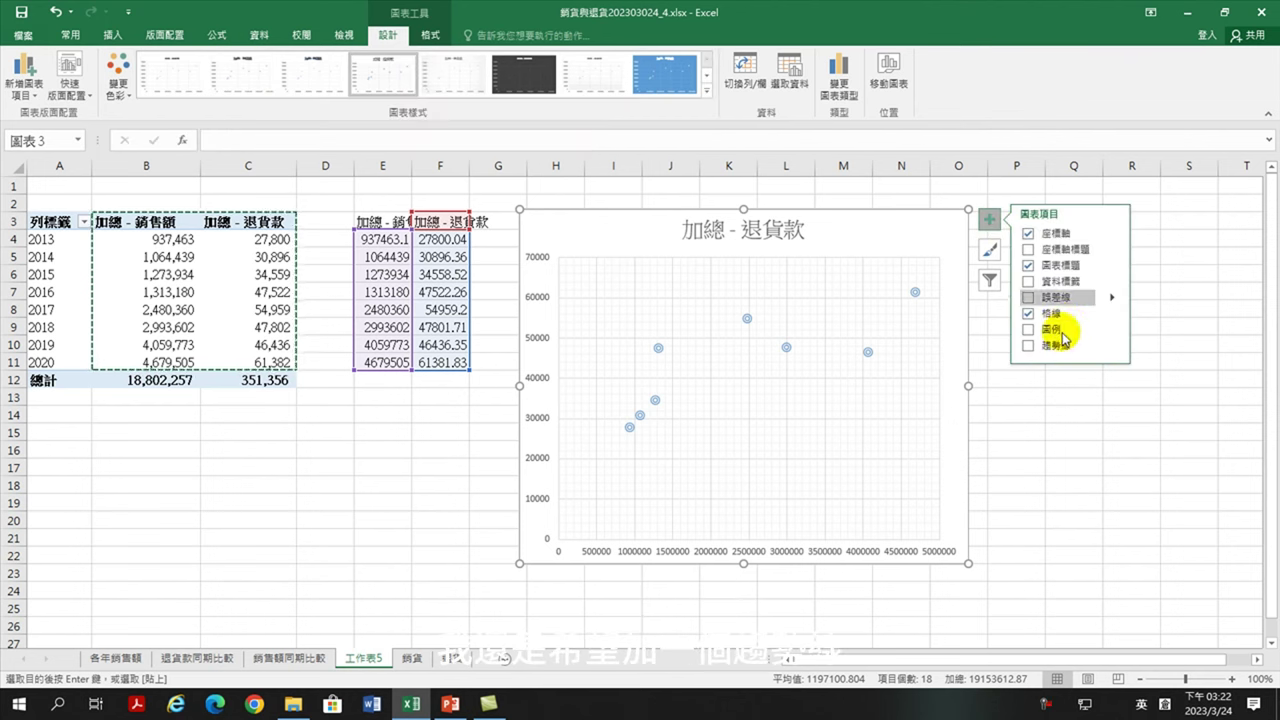